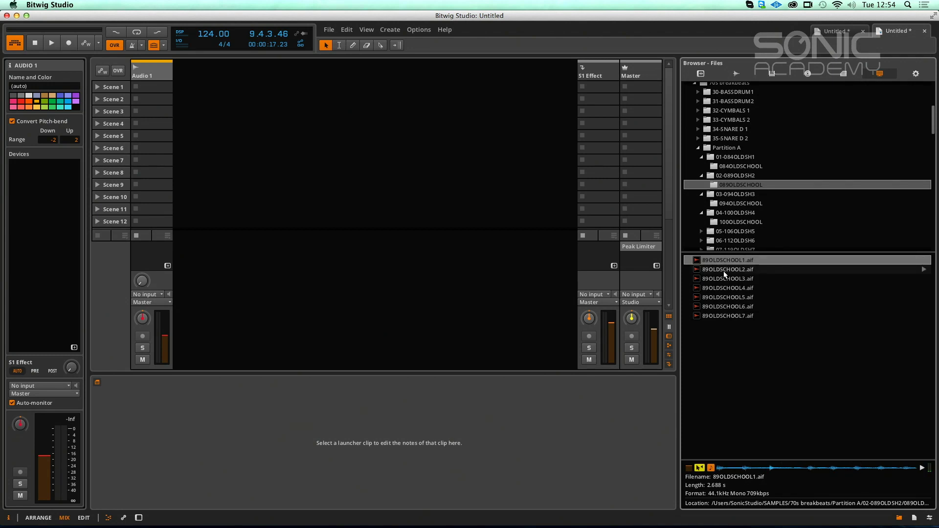
Step: Load the sample 89OLDSCHOOL2.aif into the Scene 1 slot of Audio 1 and launch the clip
click(726, 269)
drag(725, 272, 151, 87)
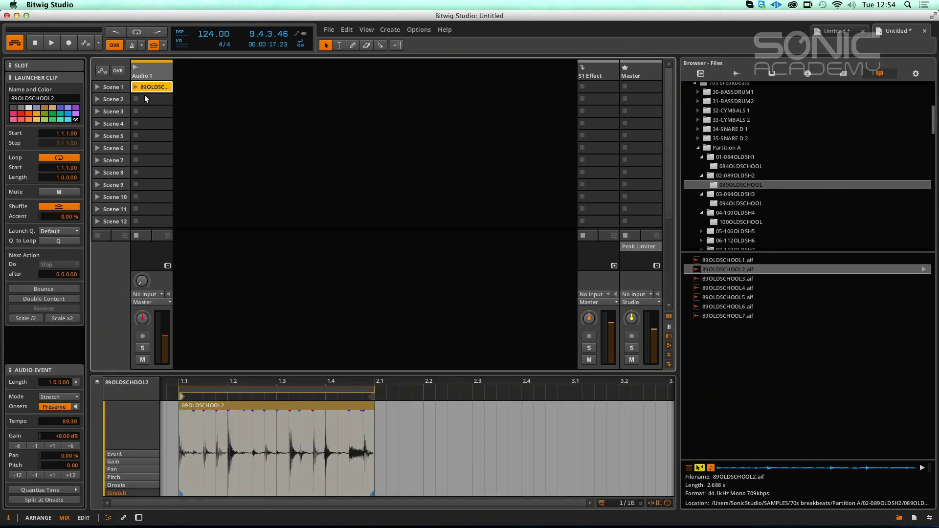
click(134, 88)
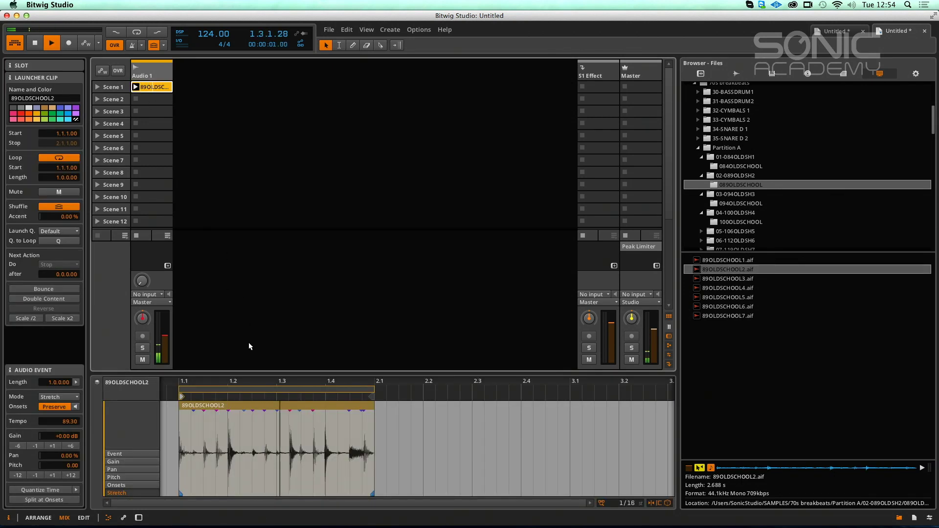
Step: Enlarge the clip's waveform editor and display the onset markers of 89OLDSCHOOL2
drag(287, 375, 287, 317)
drag(382, 328, 549, 348)
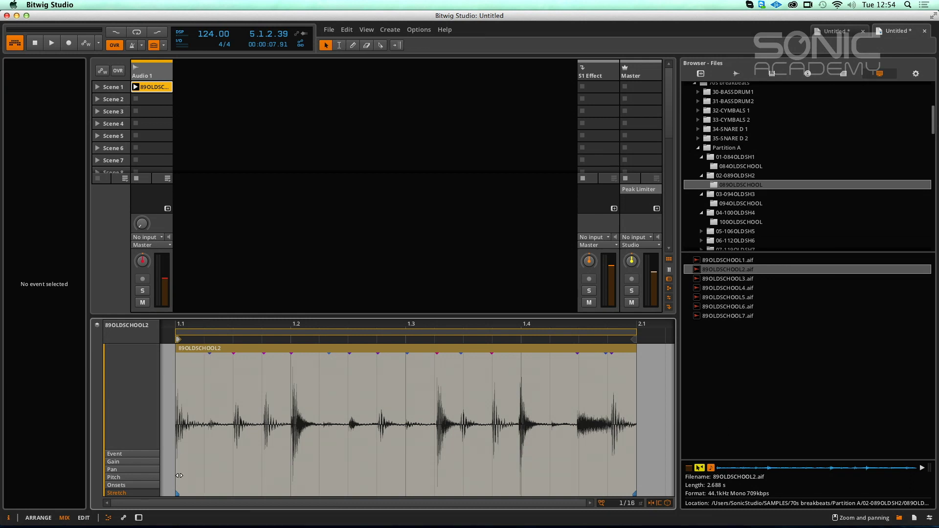
click(151, 484)
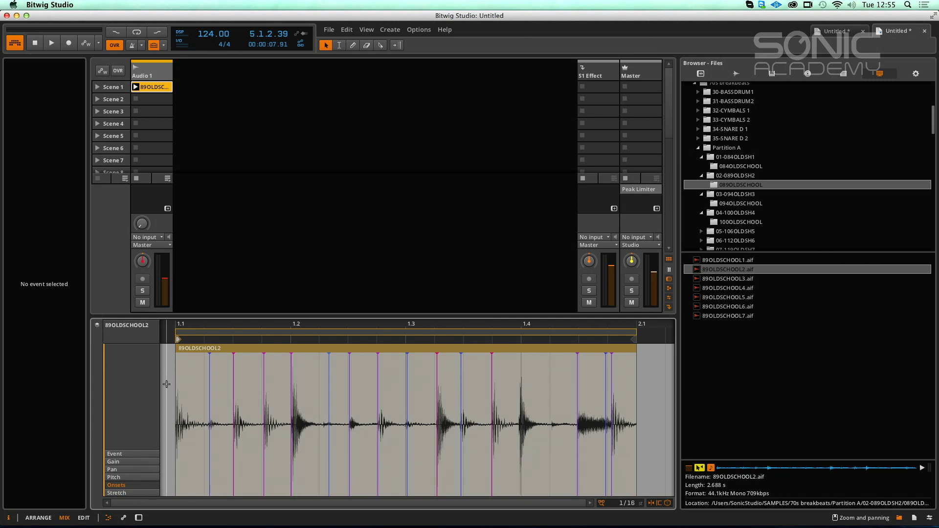
Step: Nudge the onset markers through the first beat and at 1.2 onto the starts of their hits, placing the first at about 1.1.1.77
mouse_move(209, 353)
mouse_down()
mouse_move(237, 356)
mouse_move(208, 367)
mouse_up()
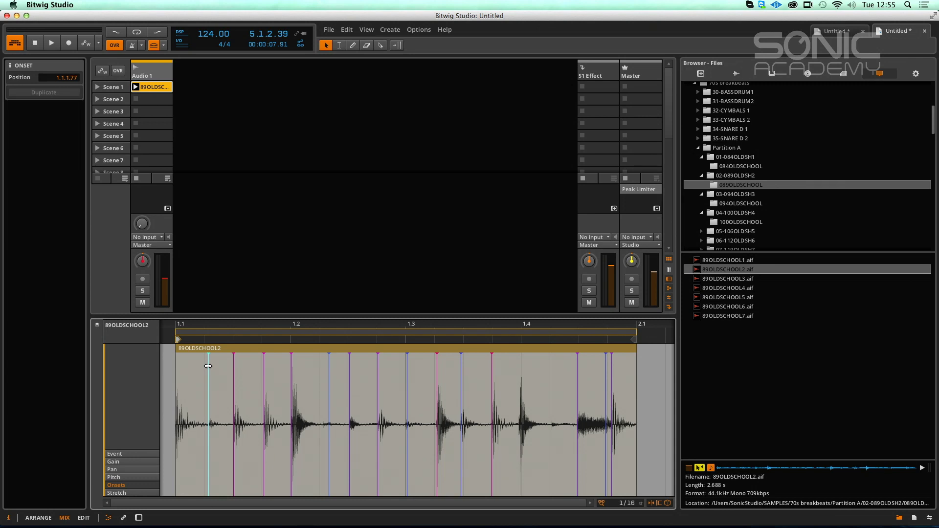
mouse_move(240, 326)
mouse_down()
mouse_move(419, 357)
mouse_move(265, 366)
mouse_up()
mouse_move(331, 328)
mouse_down()
mouse_move(362, 367)
mouse_move(372, 357)
mouse_move(161, 328)
mouse_up()
mouse_move(386, 323)
mouse_down()
mouse_move(414, 375)
mouse_move(398, 384)
mouse_up()
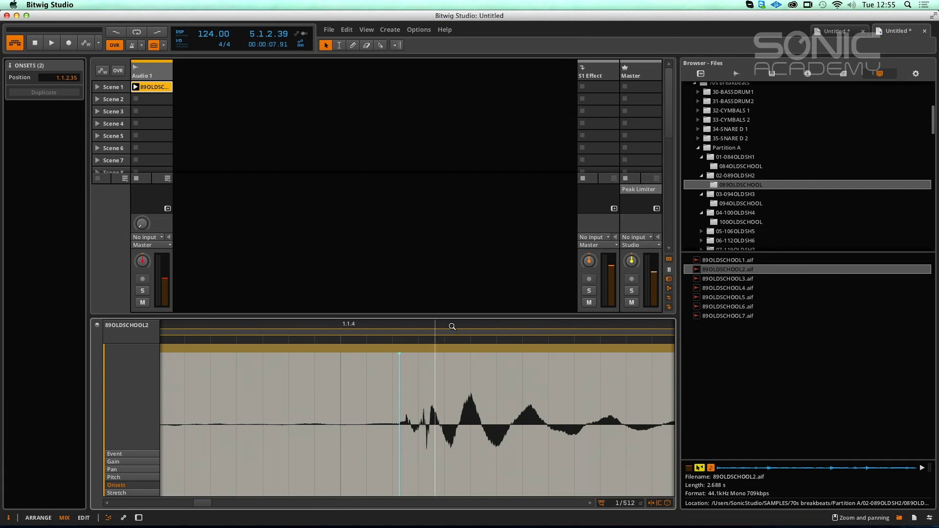
scroll(444, 384, right, 5)
mouse_move(303, 348)
mouse_down()
mouse_move(293, 367)
mouse_move(210, 326)
mouse_move(356, 334)
mouse_move(339, 365)
mouse_up()
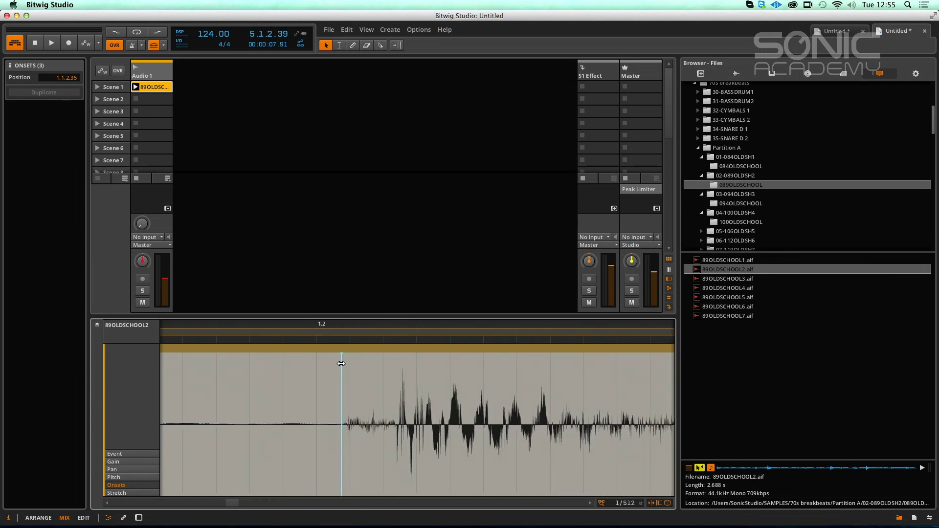
Step: Move the onset after ruler mark 1.2.2 to about 1.1.4.46 and the onset near 1.2.3 to about 1.2.1.04
drag(365, 328, 293, 356)
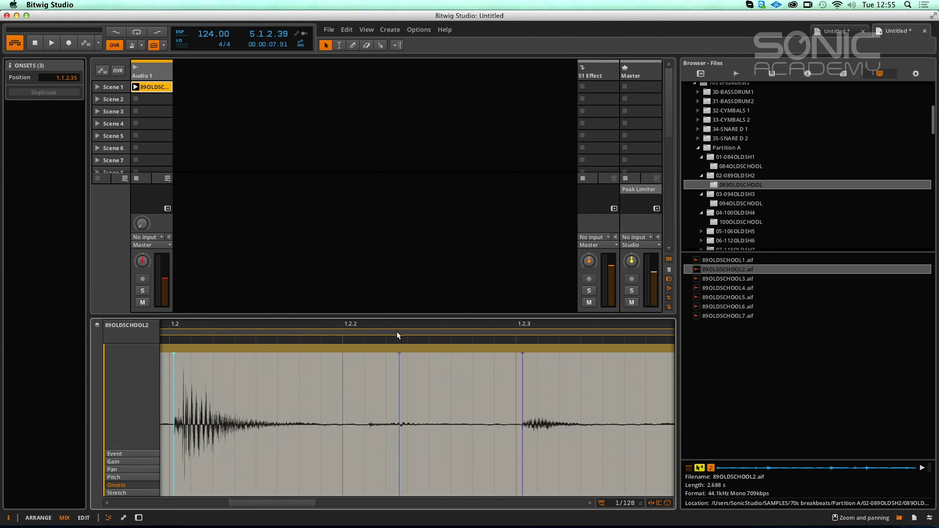
drag(397, 364, 365, 365)
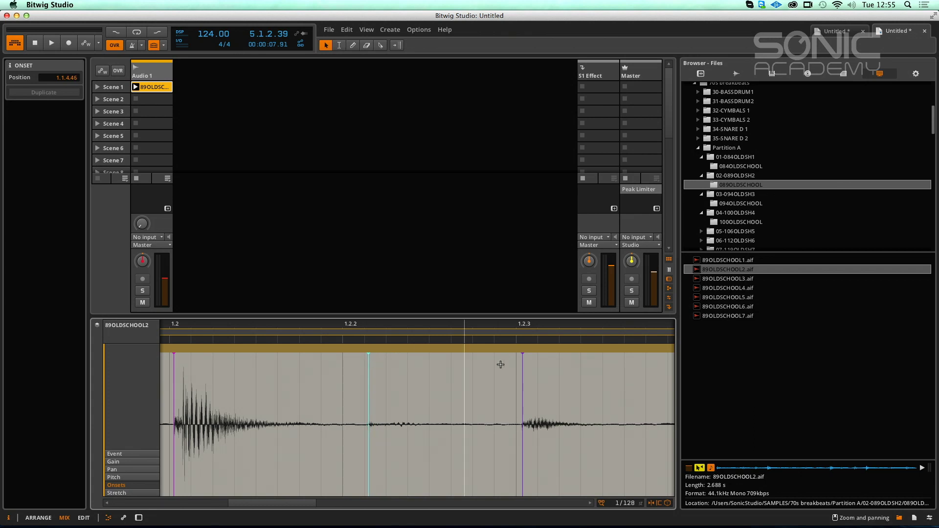
click(522, 358)
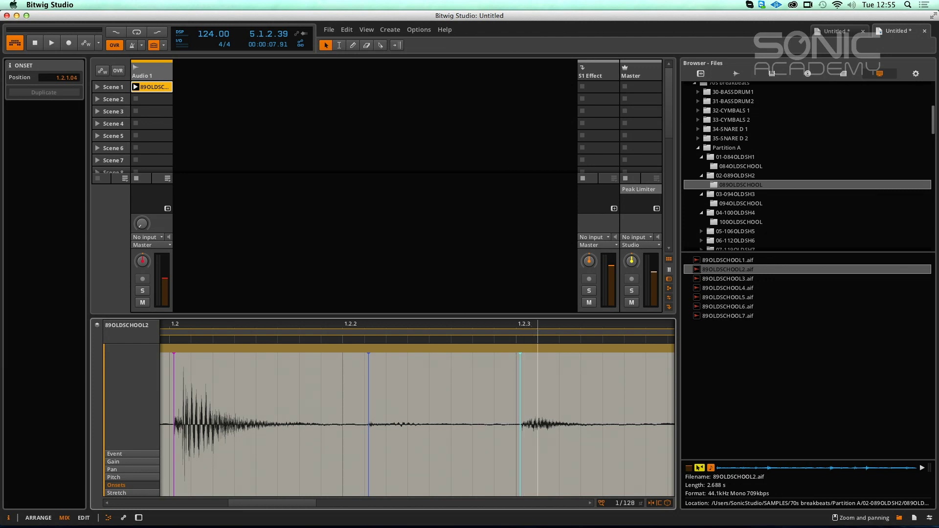
Step: Shift the three onset markers between ruler marks 1.2.3 and 1.3 slightly earlier
scroll(421, 326, right, 5)
drag(439, 326, 300, 379)
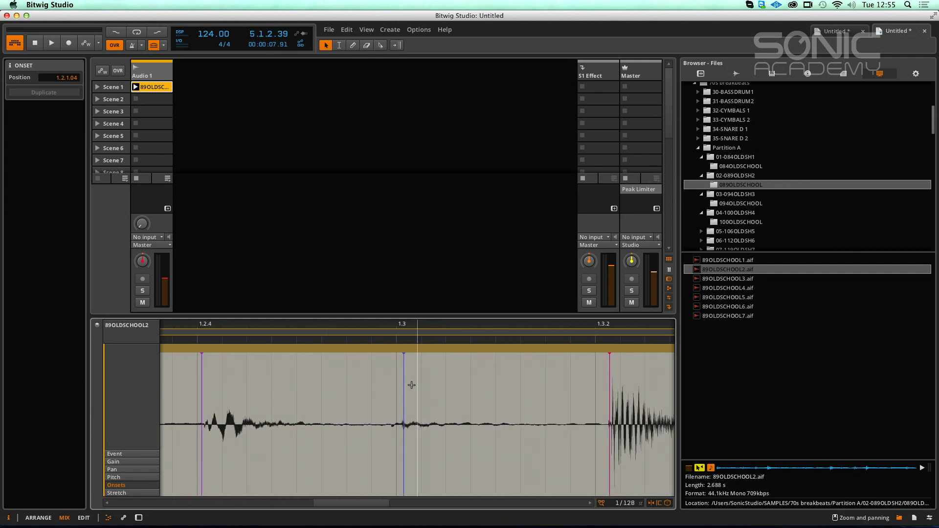
mouse_move(404, 385)
mouse_down()
mouse_move(392, 387)
mouse_move(404, 390)
mouse_up()
click(422, 390)
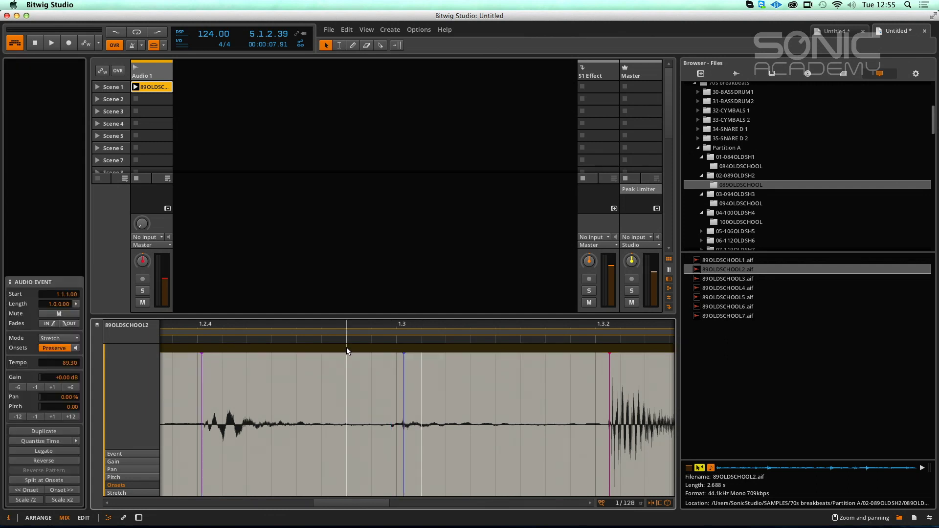
mouse_move(405, 396)
mouse_down()
mouse_move(392, 396)
mouse_move(405, 397)
mouse_move(401, 404)
mouse_up()
click(371, 392)
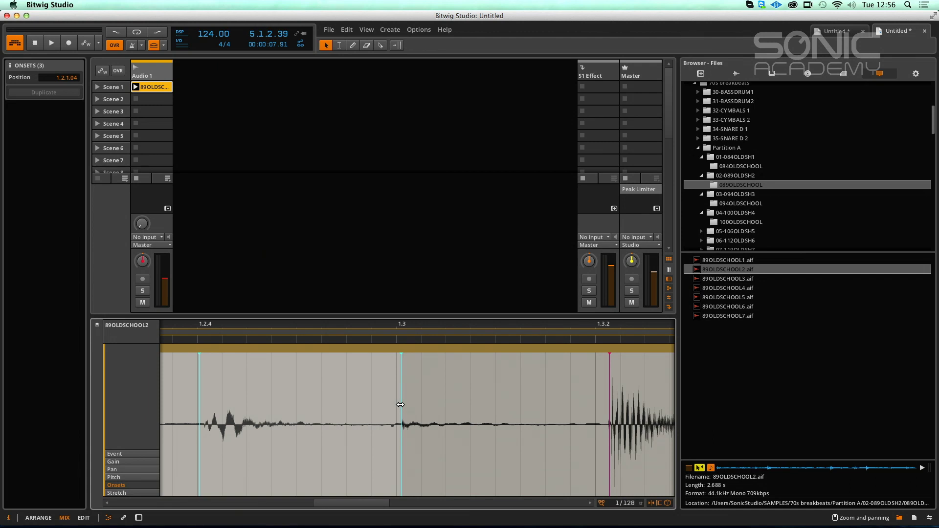
Step: Try to shift the three selected onset markers before ruler mark 1.3 further ahead of their hits
drag(386, 333, 386, 304)
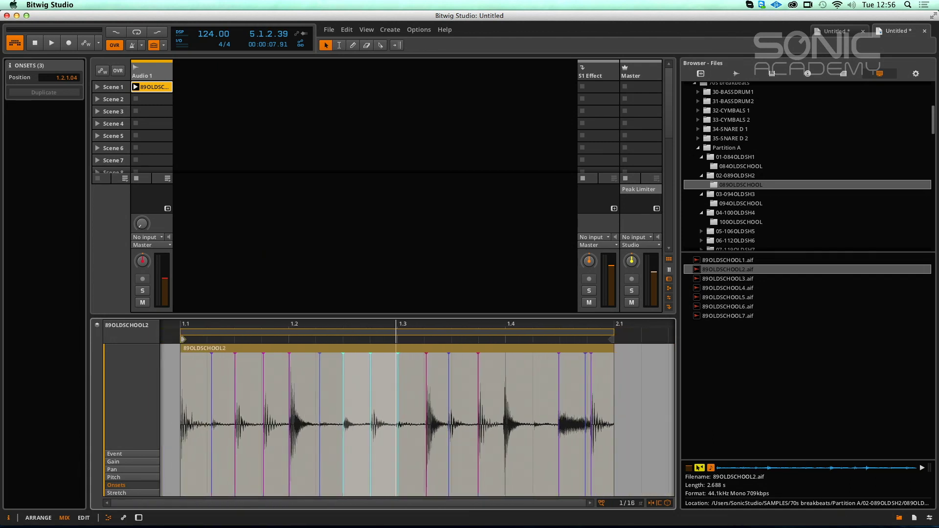
click(366, 379)
click(395, 373)
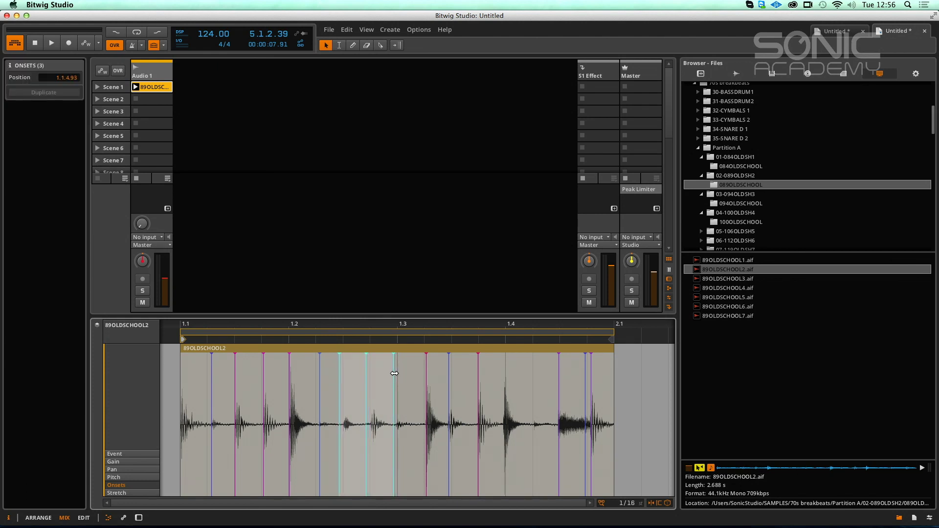
click(410, 376)
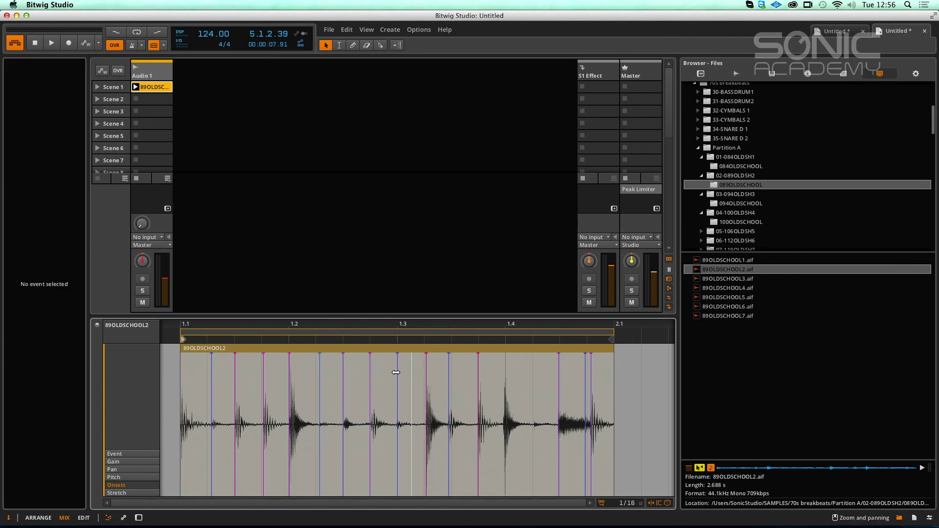
Step: Nudge the onset near ruler mark 1.3.2 to about 1.2.3.04 and the one near 1.3 to about 1.2.2.34
drag(371, 337, 373, 337)
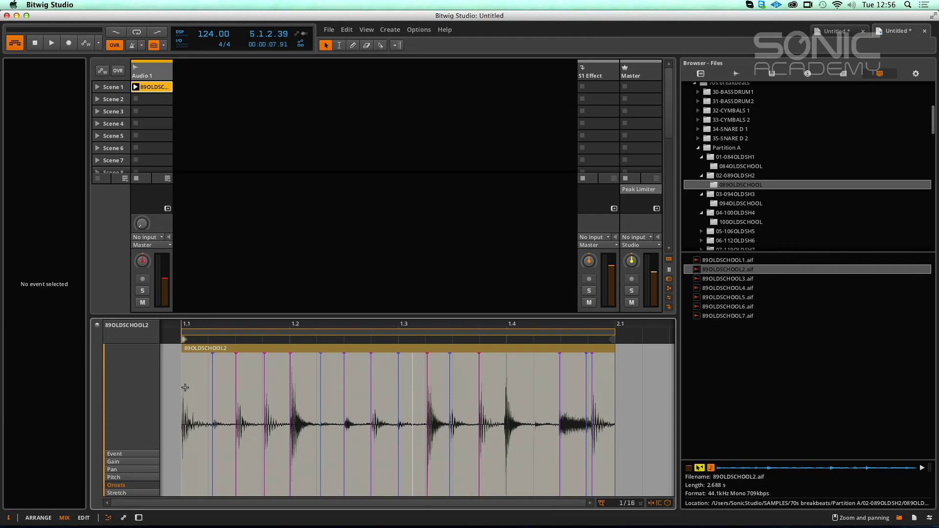
click(426, 390)
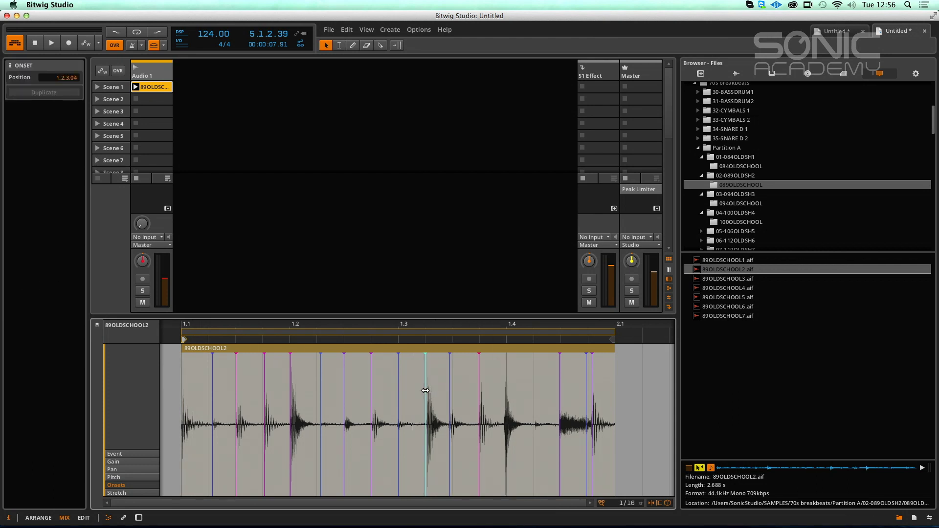
click(398, 388)
drag(396, 389, 395, 389)
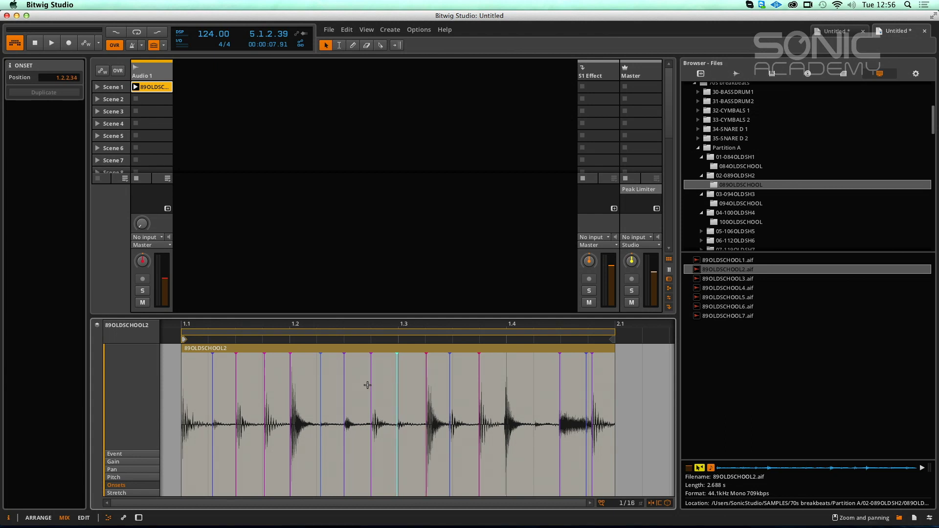
click(379, 385)
Step: Align the onsets near ruler marks 1.2.4, 1.3 and 1.3.2 with their hits at about 1.2.1.72, 1.2.2.35 and 1.2.3.08
scroll(383, 385, up, 10)
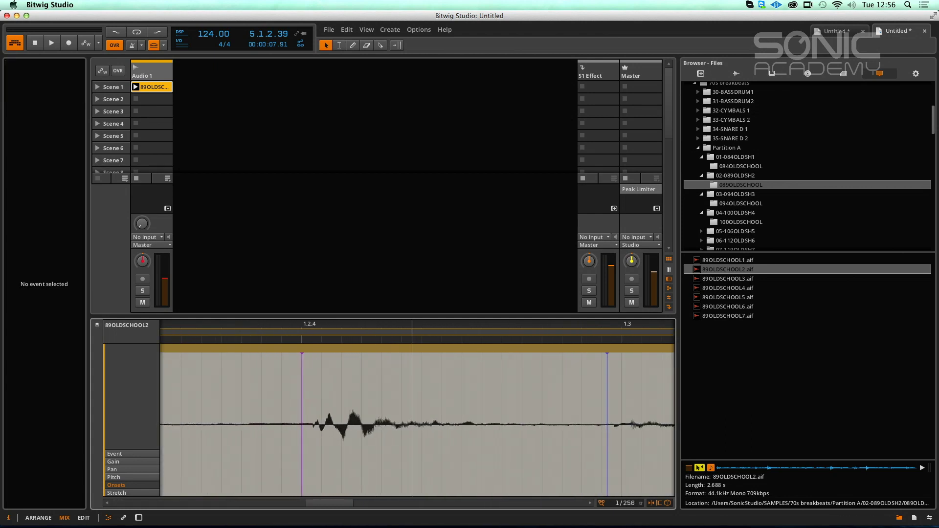
drag(302, 388, 315, 387)
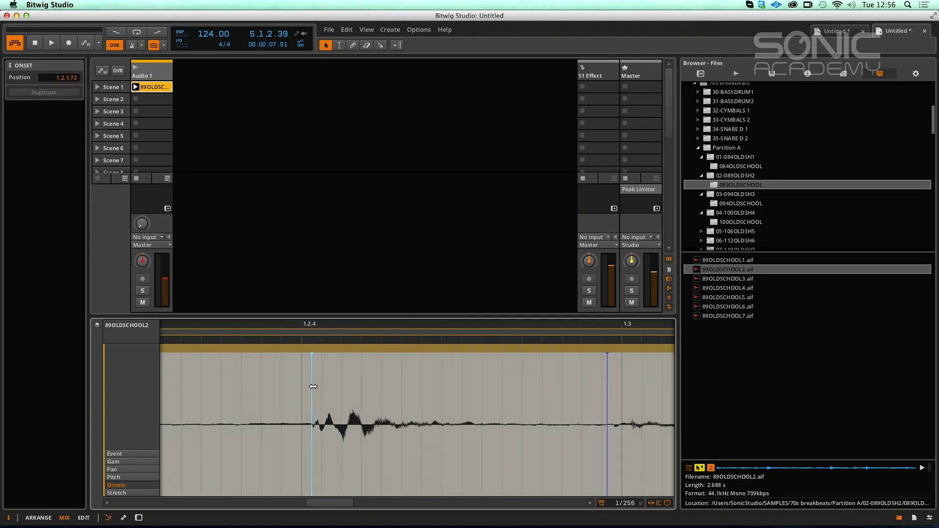
drag(608, 402, 615, 402)
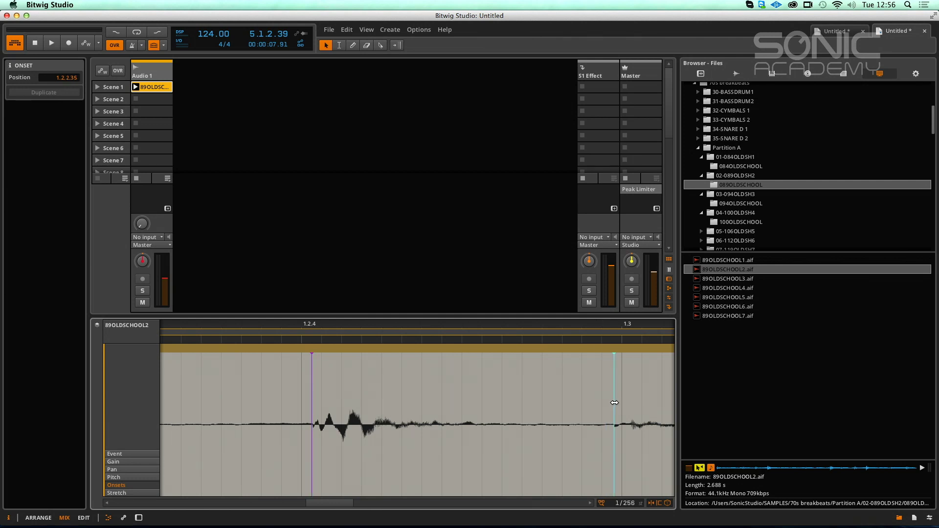
drag(645, 327, 185, 328)
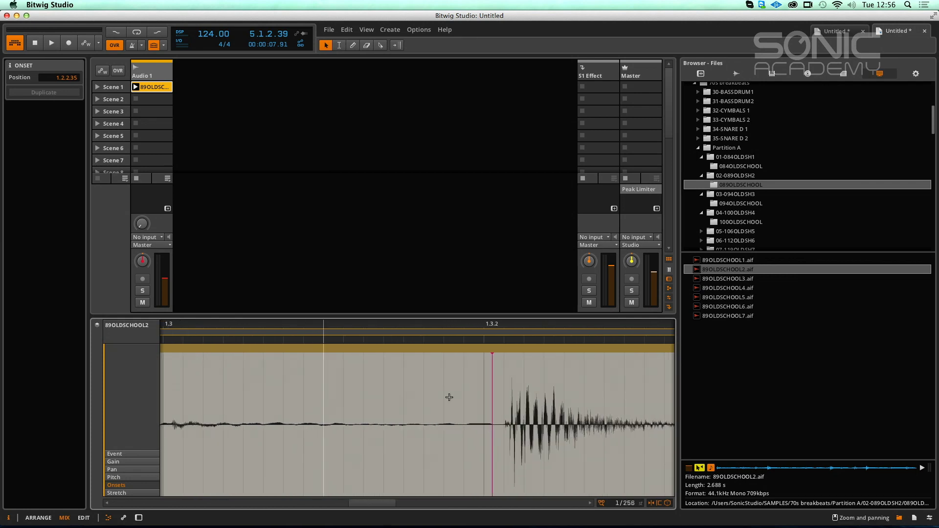
drag(492, 404, 506, 405)
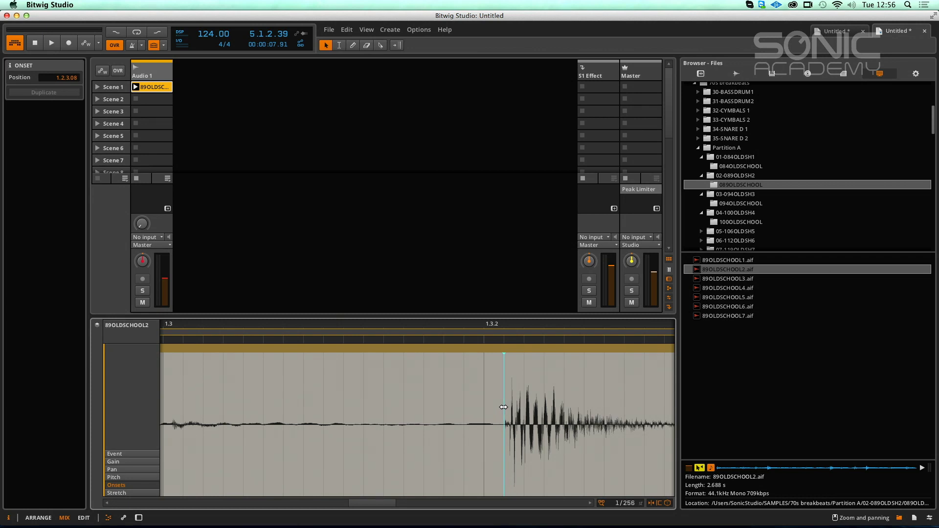
Step: Move the onset before ruler mark 1.3.3 to about 1.2.3.64 and the one near 1.3.4 to about 1.2.4.38
drag(567, 334, 364, 316)
click(411, 389)
drag(411, 389, 408, 389)
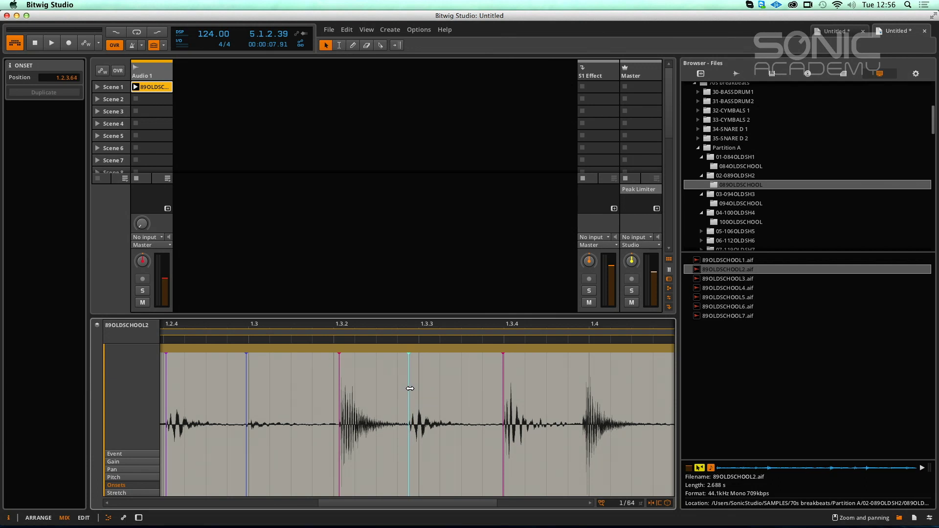
drag(508, 325, 510, 367)
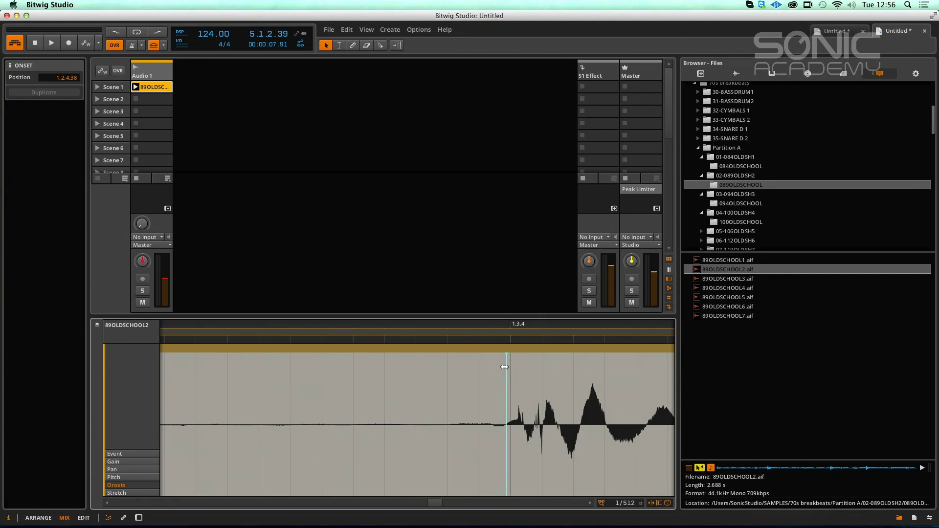
Step: Try to add an onset marker with the Pen tool at the start of the hit just before 1.4
drag(519, 331, 450, 298)
drag(492, 325, 469, 387)
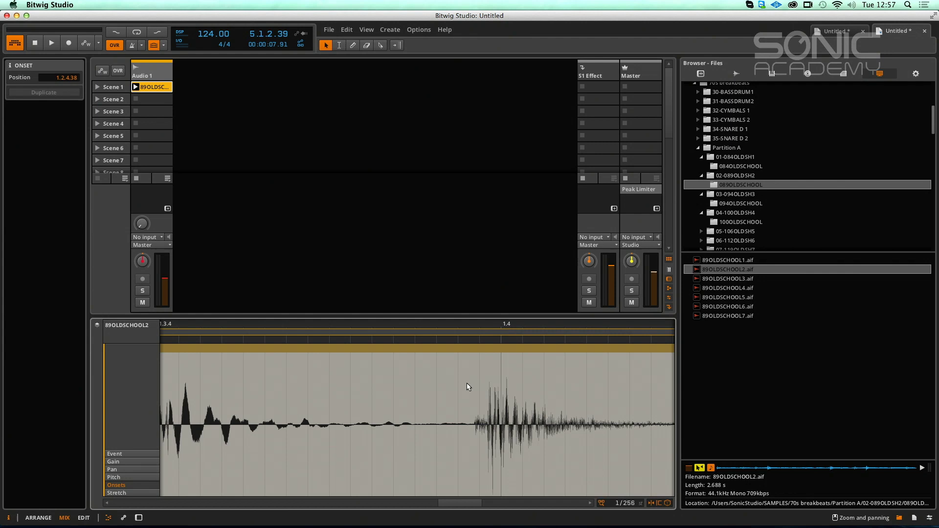
click(353, 45)
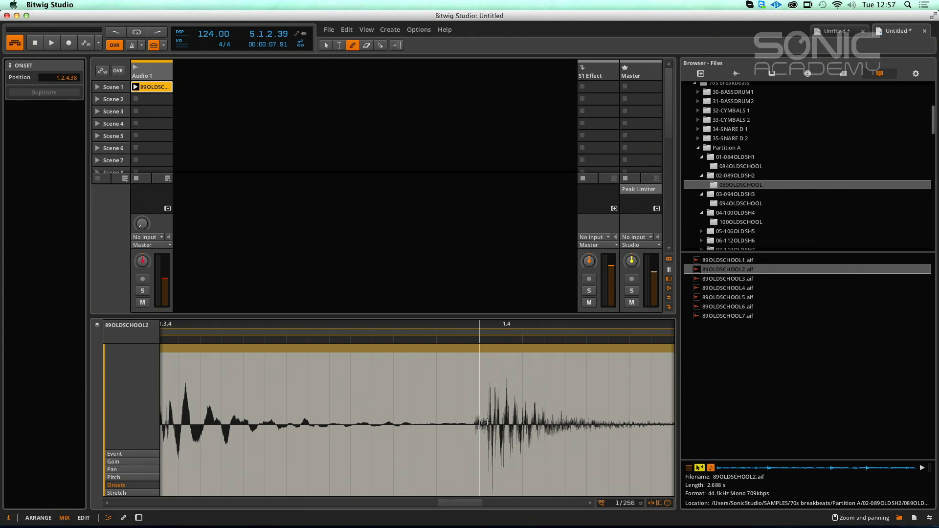
click(473, 429)
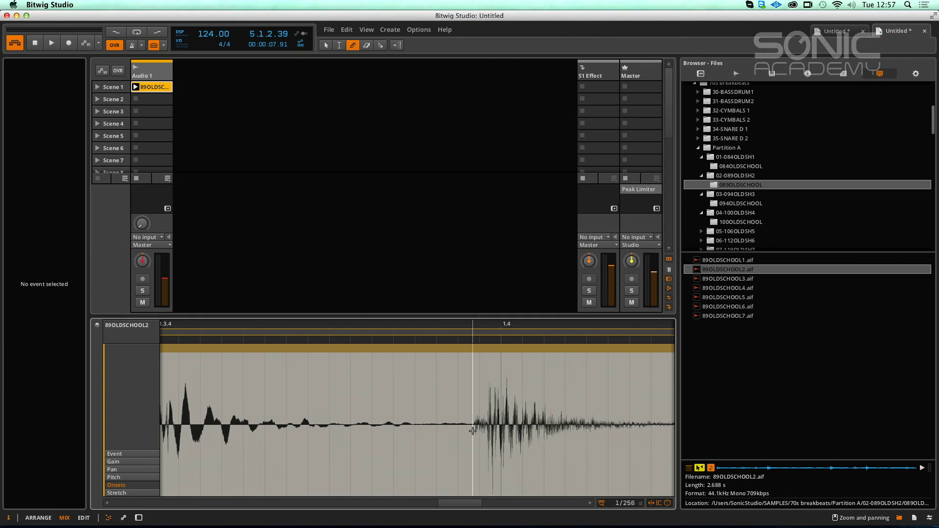
right_click(473, 432)
click(476, 437)
drag(479, 324, 477, 332)
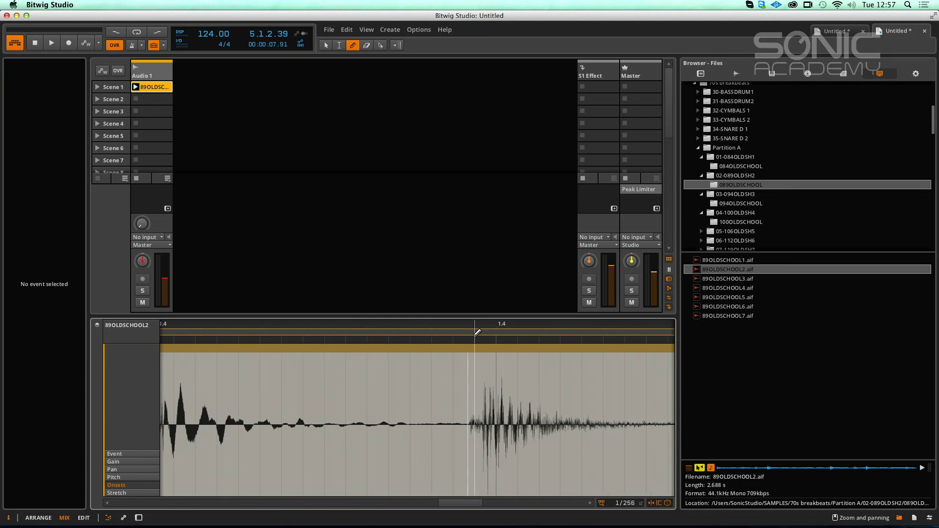
right_click(466, 342)
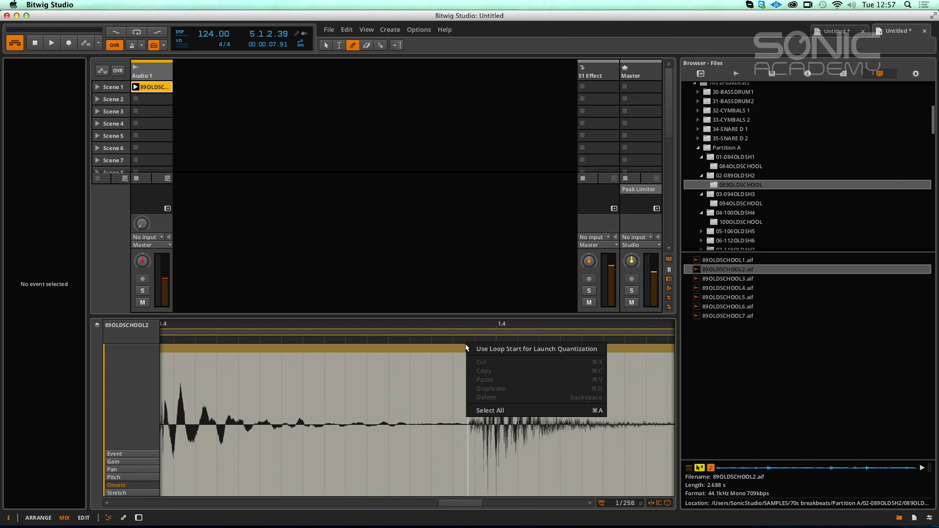
click(466, 348)
Step: Try splitting the audio event with the Knife tool at the hit just before 1.4, and undo the split
click(381, 45)
click(468, 428)
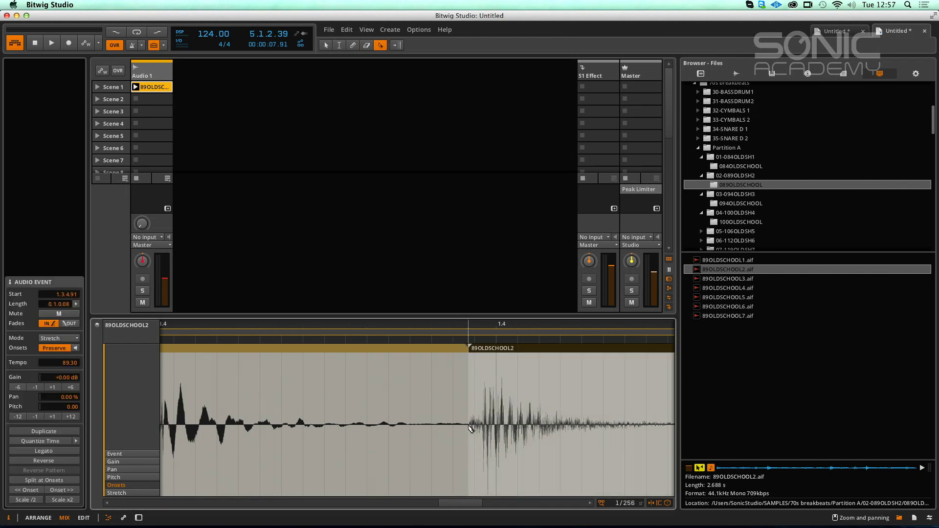
scroll(462, 426, right, 1)
drag(451, 326, 451, 307)
key(super+z)
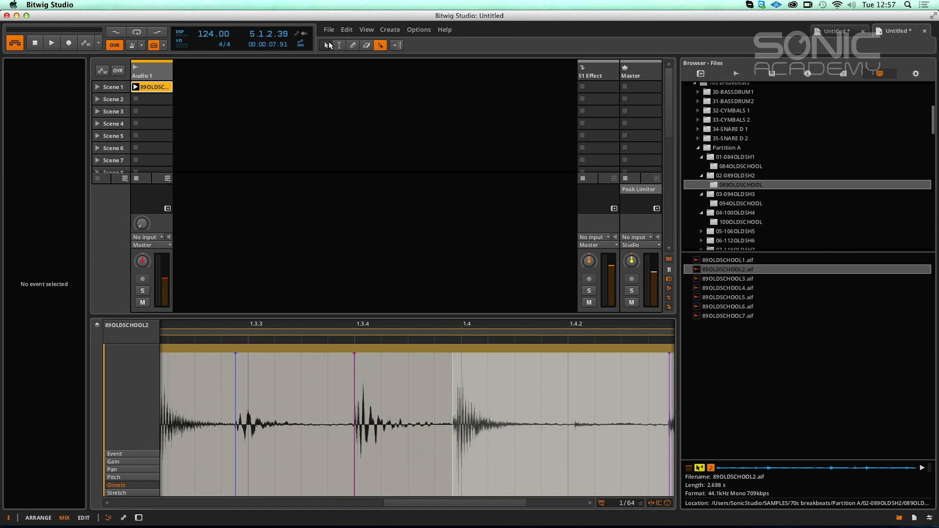
Step: Add an onset marker just ahead of the unmarked hit at ruler mark 1.4
right_click(451, 403)
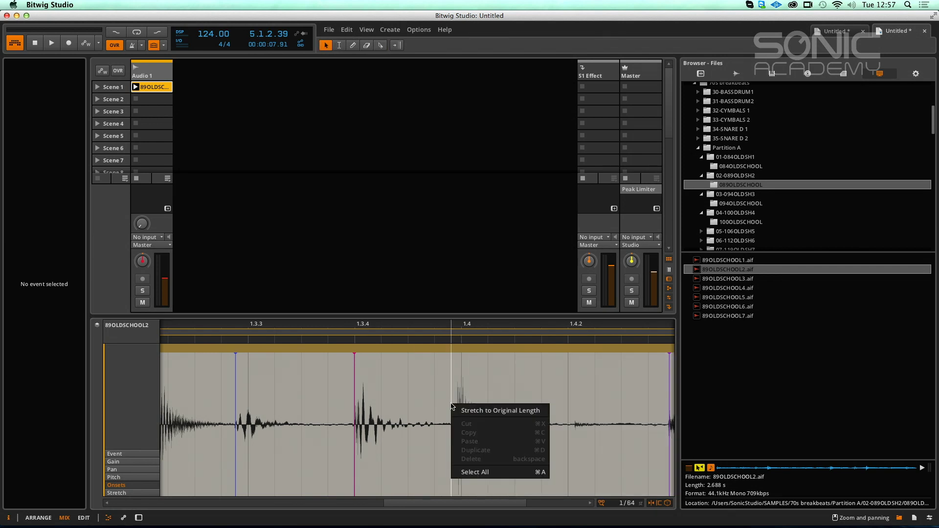
click(455, 410)
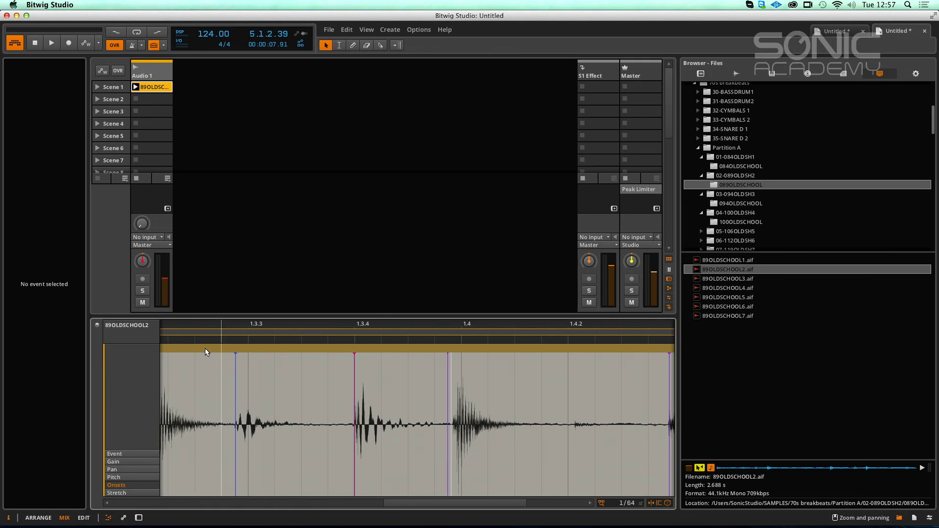
Step: Move the onset marker just before ruler mark 1.4 to about 1.2.4.99, at the start of its hit
click(239, 350)
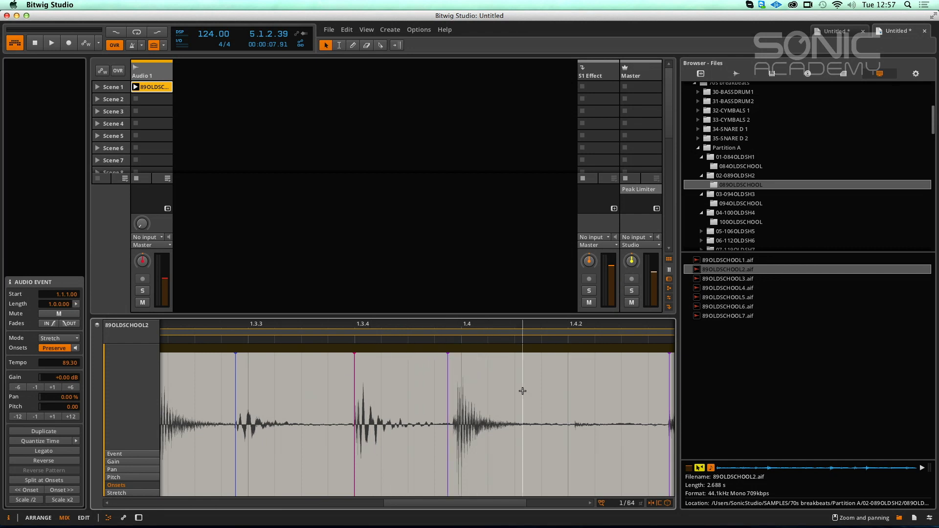
drag(447, 387, 450, 387)
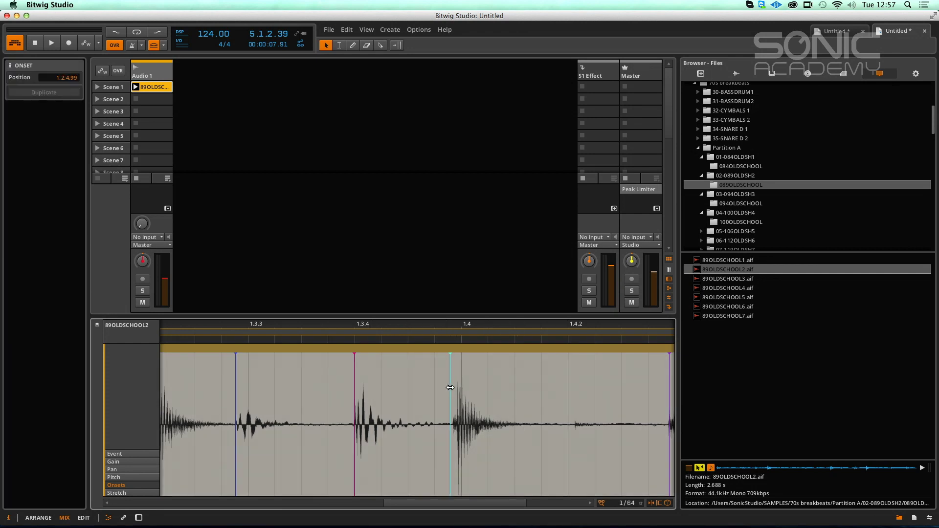
click(564, 397)
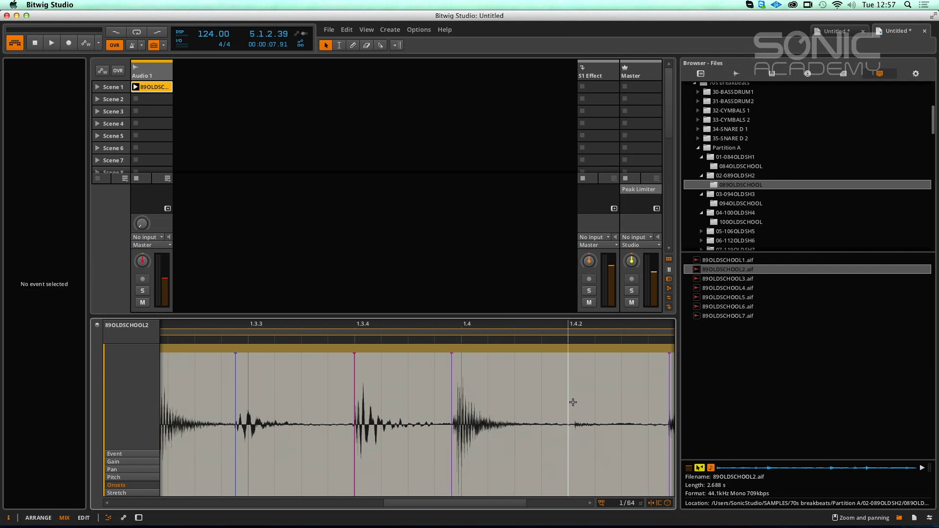
Step: Add an onset marker at the faint hit just after ruler mark 1.4.2, and select the final hit's onset after 1.4.4
drag(572, 332, 420, 342)
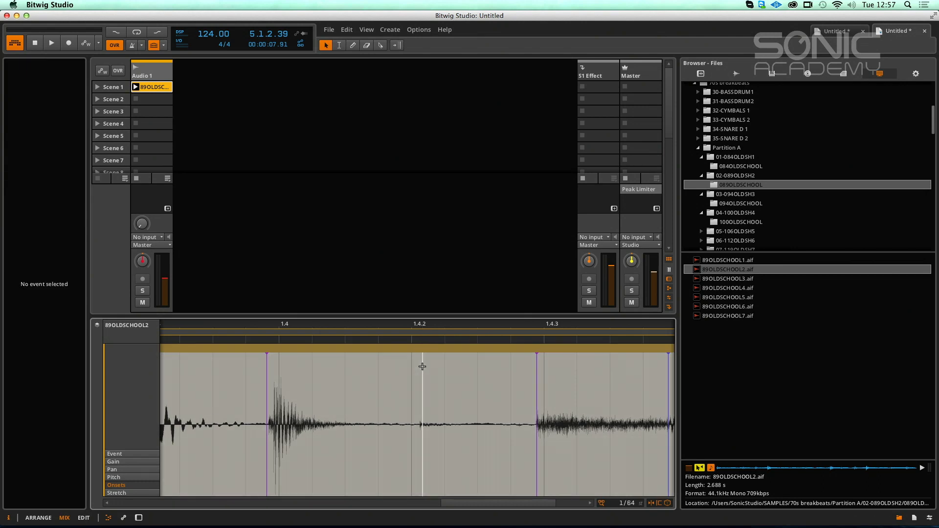
double_click(418, 380)
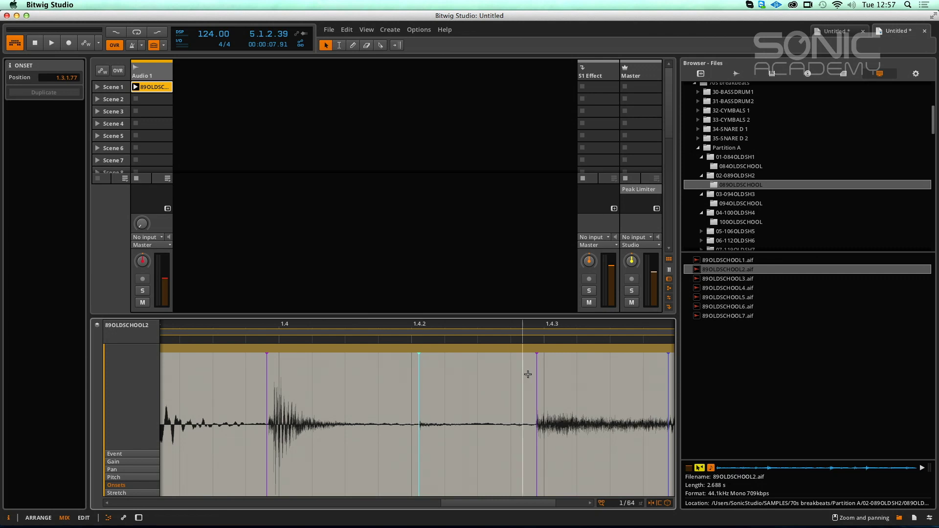
drag(550, 324, 491, 372)
click(477, 376)
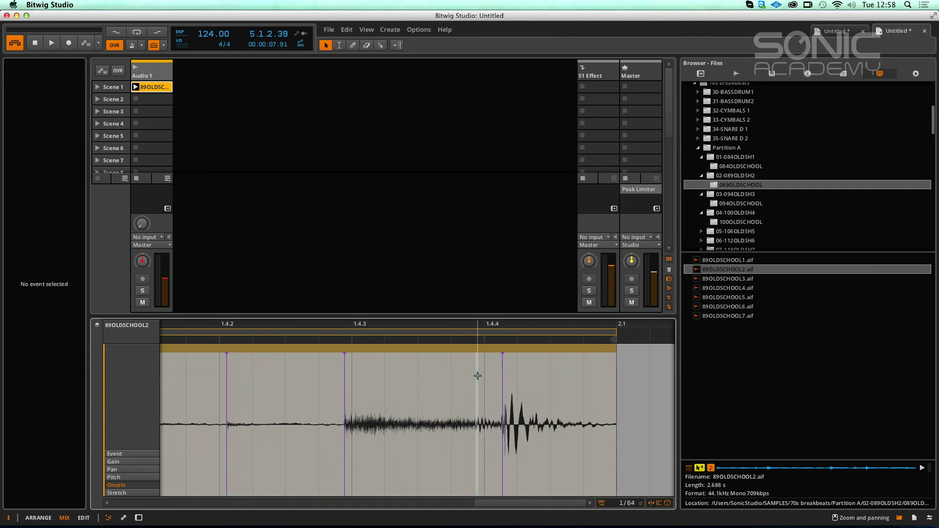
click(503, 379)
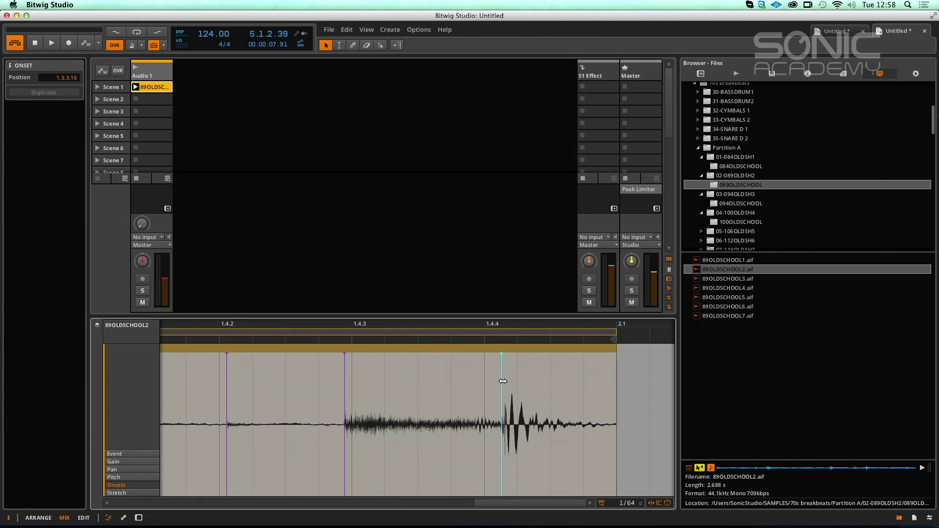
Step: Split the whole audio event into slices at its onsets and play the clip
drag(411, 325, 238, 348)
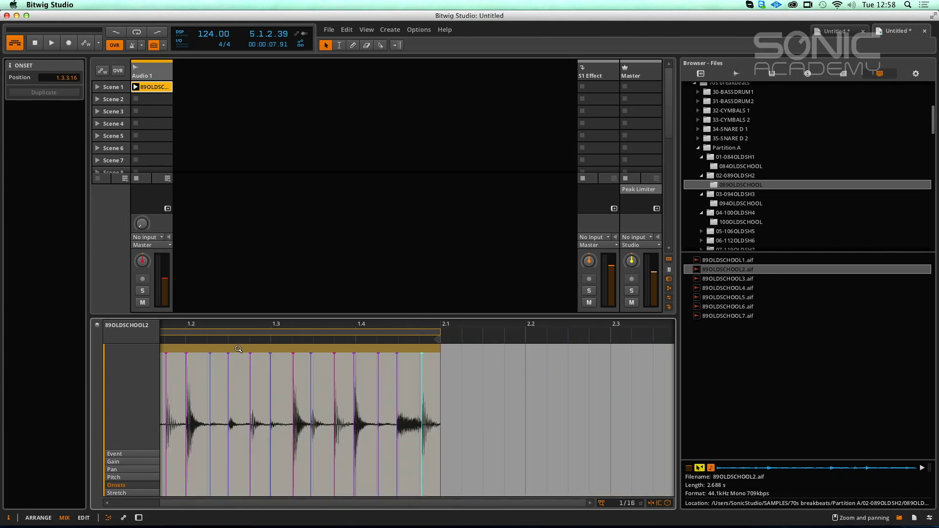
click(196, 349)
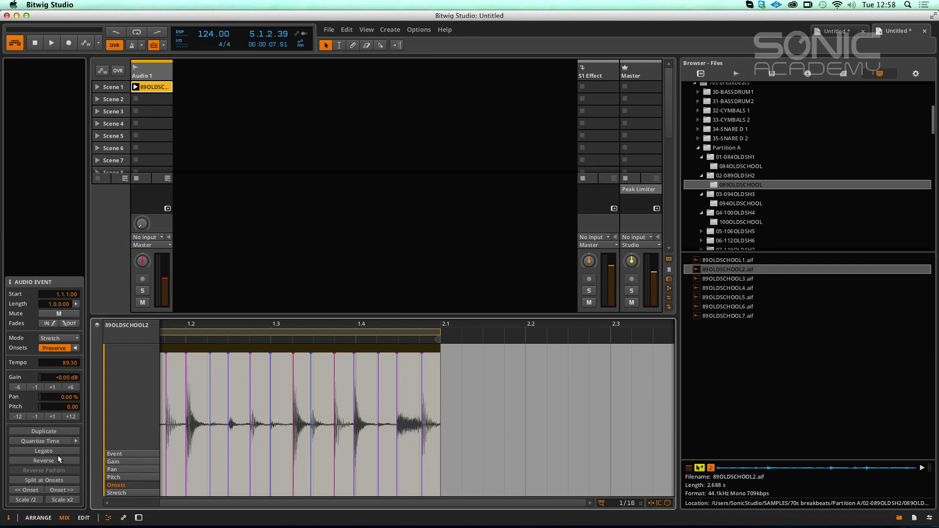
click(51, 480)
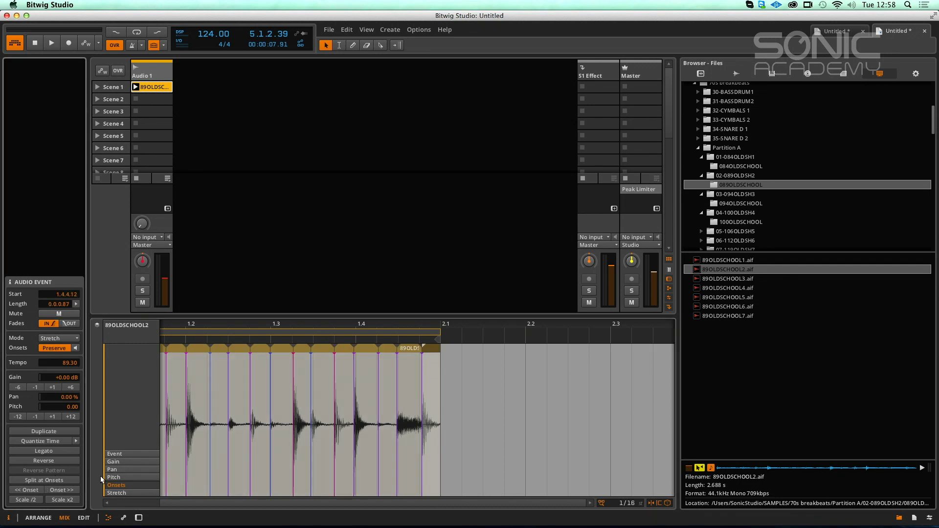
key(space)
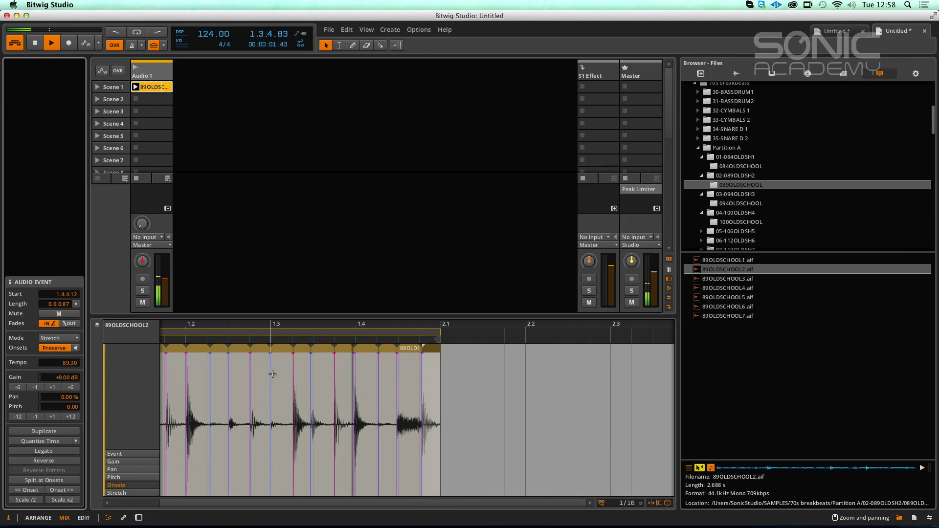
Step: Quantize the start of only the last slice, open the time quantize settings, and stop playback
drag(188, 323, 200, 374)
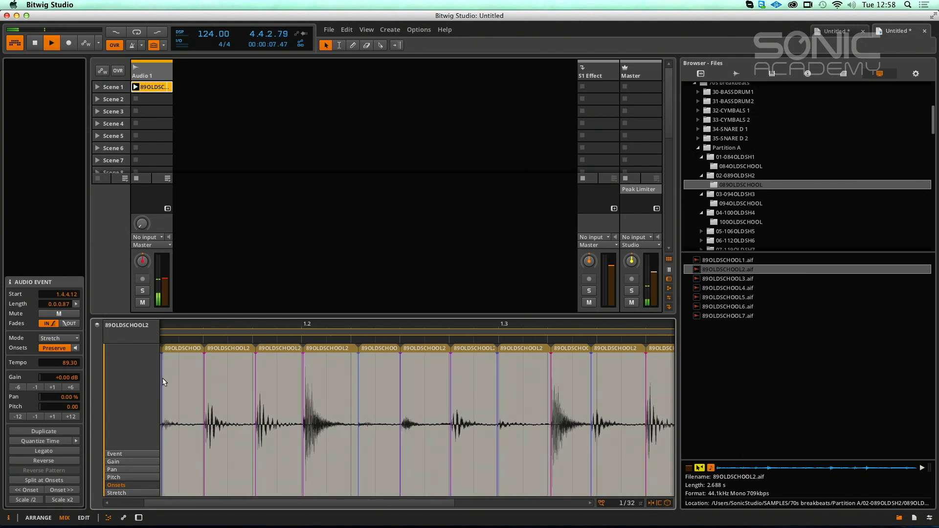
click(46, 443)
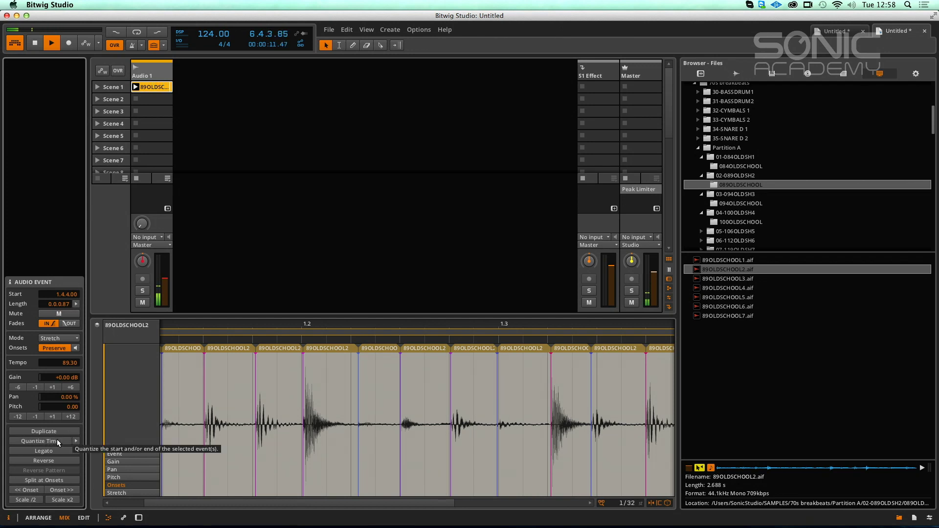
click(77, 441)
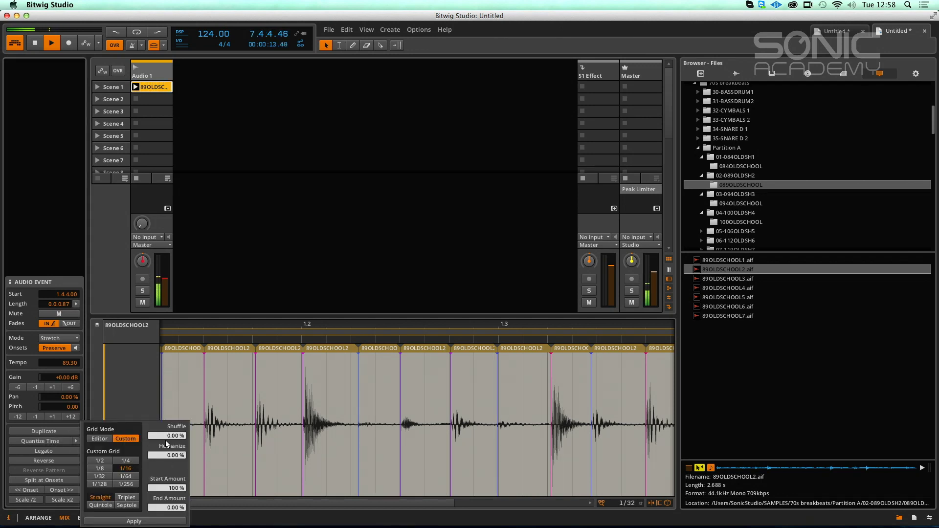
click(280, 325)
drag(280, 325, 278, 342)
key(space)
Step: Select all slices in the clip, quantize their start times to the 1/16 grid, and play the result
click(44, 480)
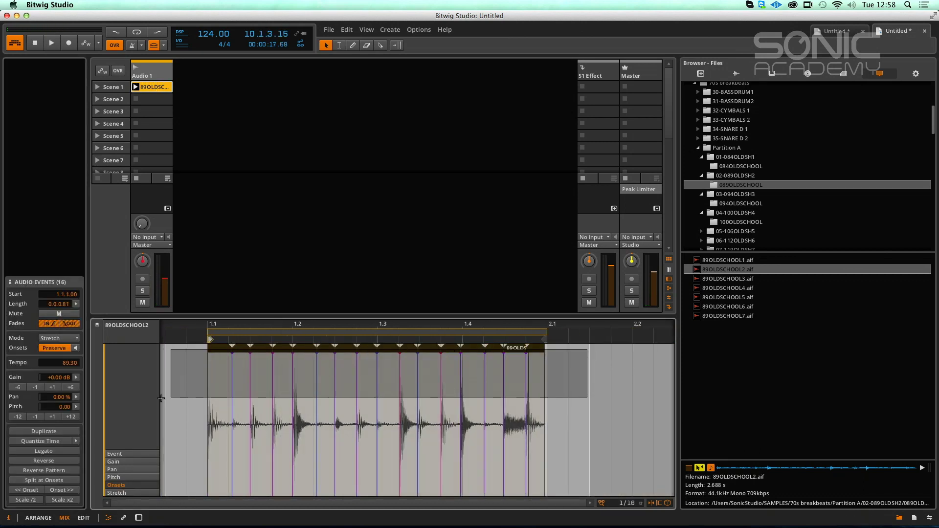
click(58, 442)
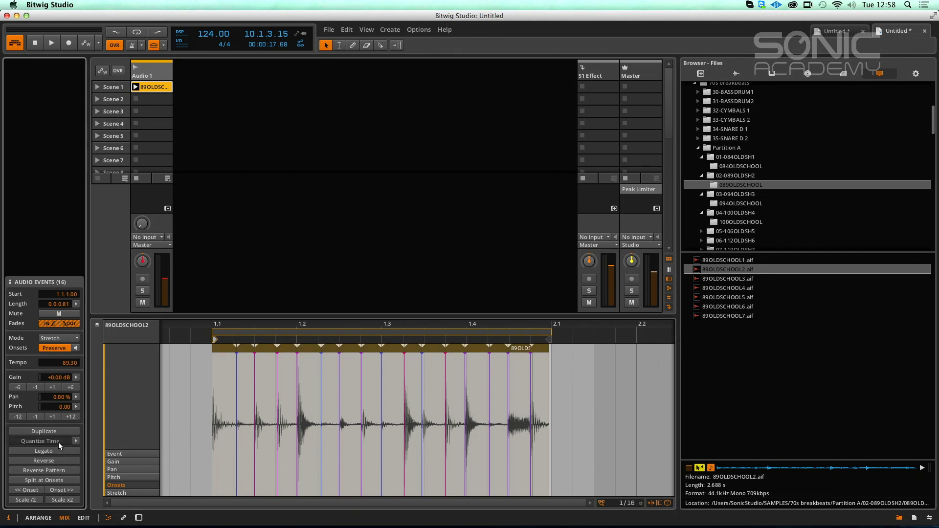
key(space)
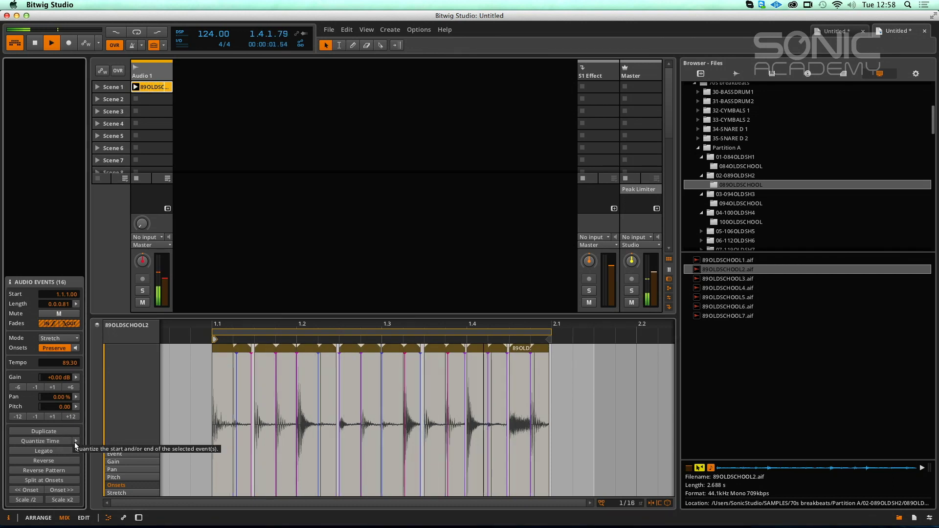
key(space)
Step: Set the mode of all selected slices to Raw and play the loop to audition it
click(75, 339)
click(63, 330)
key(space)
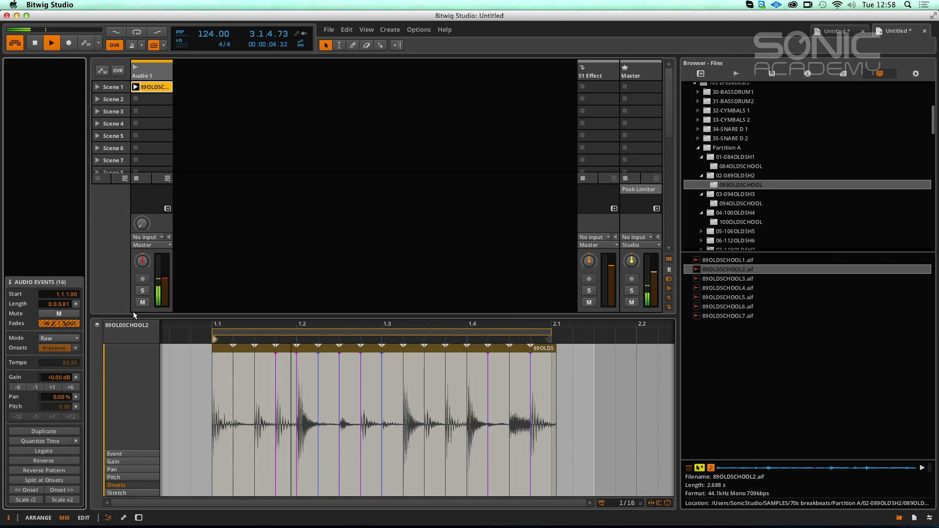
mouse_move(213, 33)
mouse_down()
mouse_move(213, 77)
mouse_move(213, 36)
mouse_up()
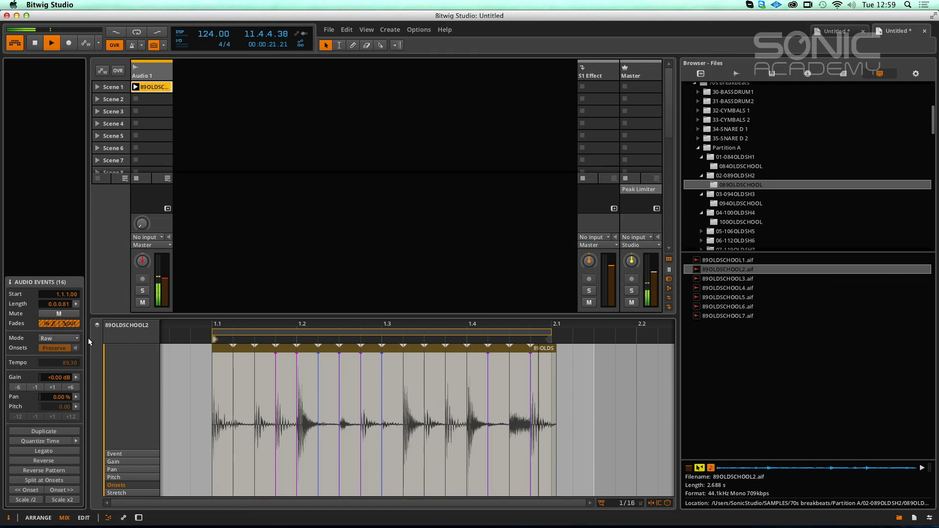
click(67, 314)
click(67, 314)
key(space)
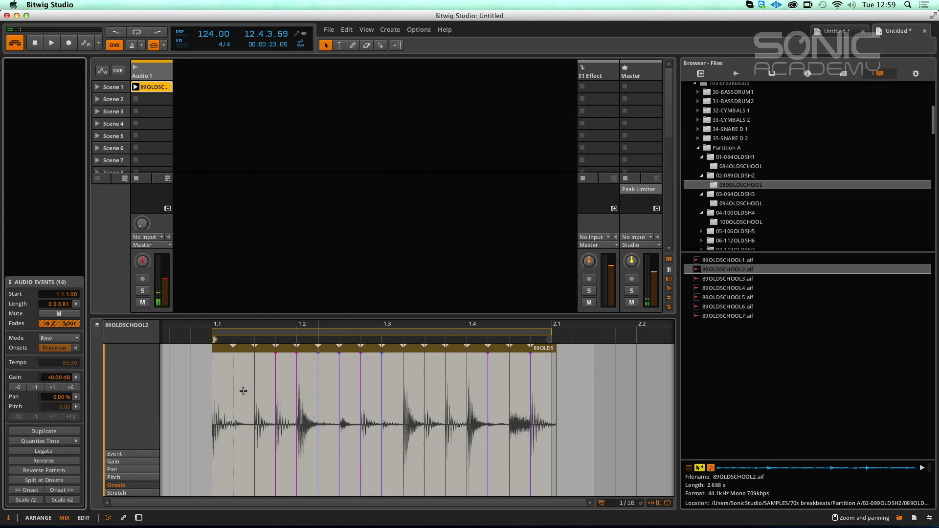
Step: Double the launcher clip's content and set its loop to start at 2.3.1.00 with a length of 0.2.0.00
click(151, 87)
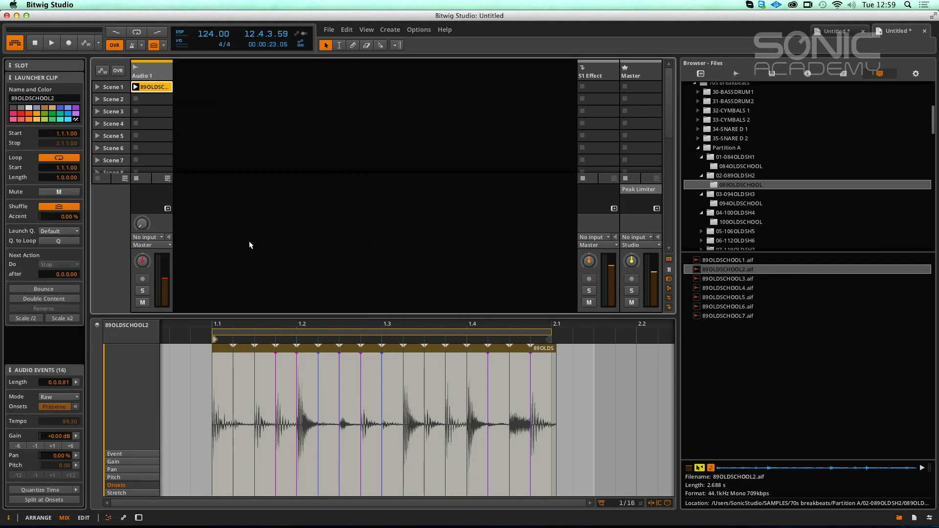
click(326, 335)
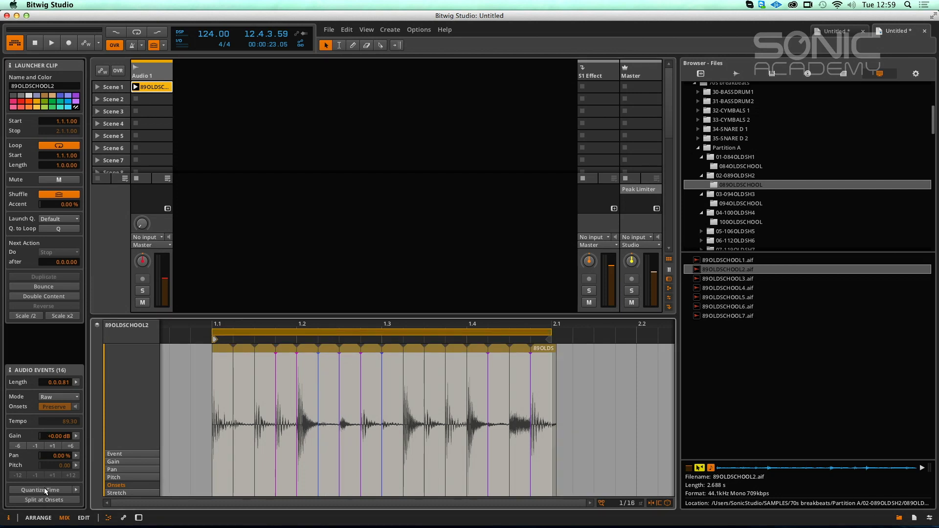
click(60, 293)
drag(298, 325, 492, 331)
key(space)
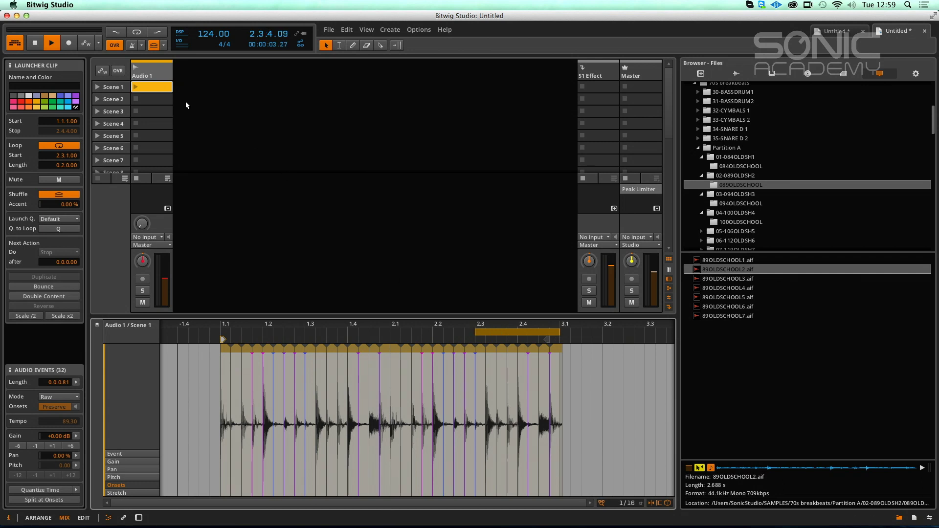
Step: Copy the Scene 1 clip into Scene 2, move the copy's start to 2.3.1.00, and launch it
drag(137, 89, 154, 101)
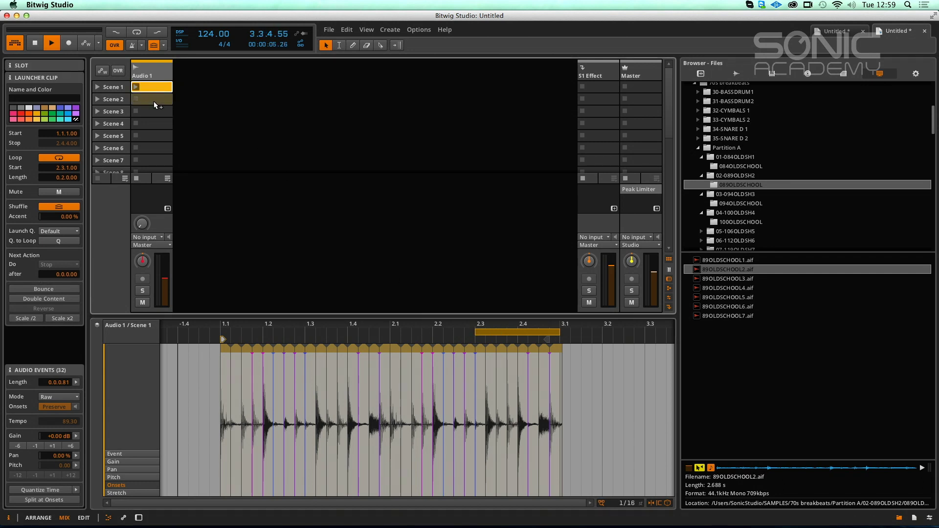
key(space)
drag(222, 339, 494, 339)
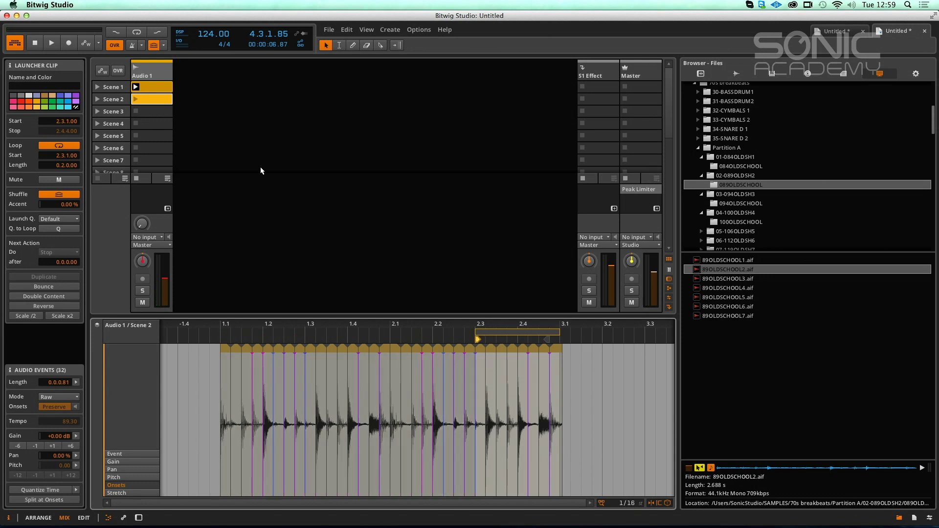
click(136, 98)
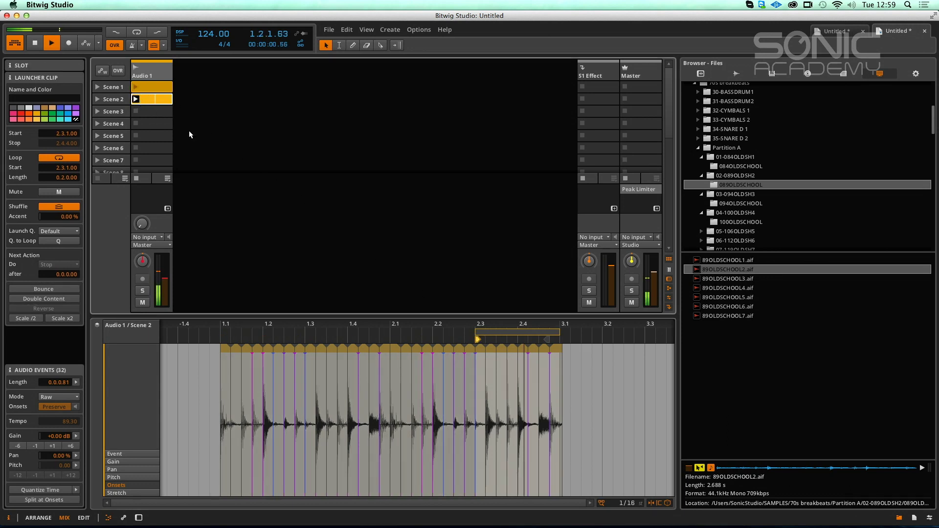
Step: Scale the slice starting at 2.3.2 to half its length
drag(509, 331, 341, 428)
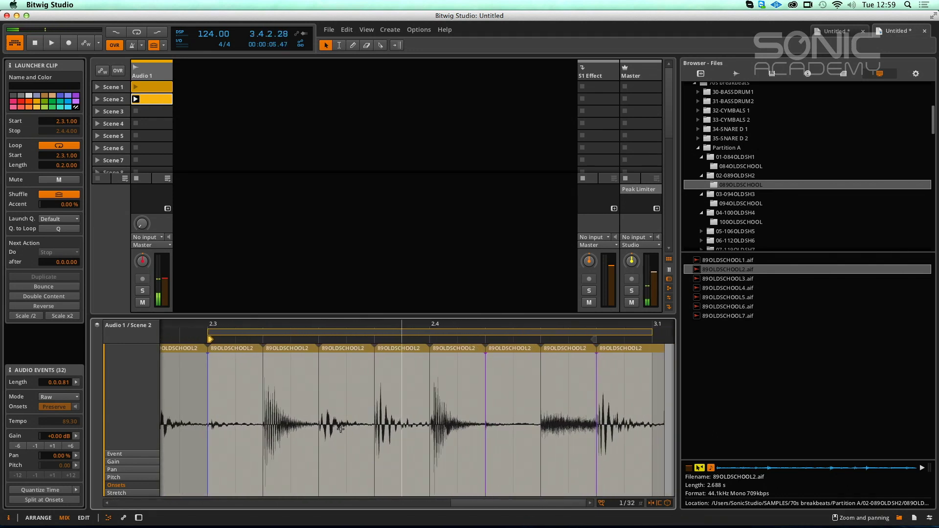
click(298, 353)
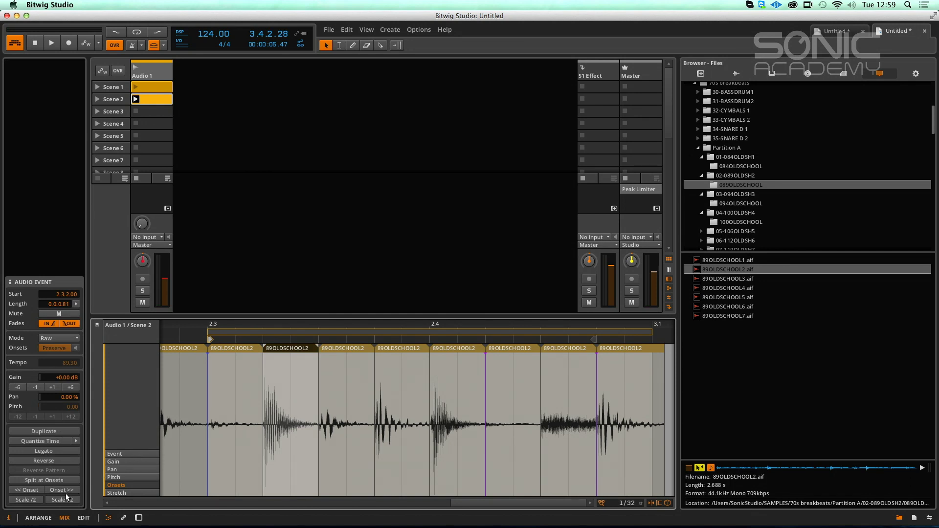
click(30, 500)
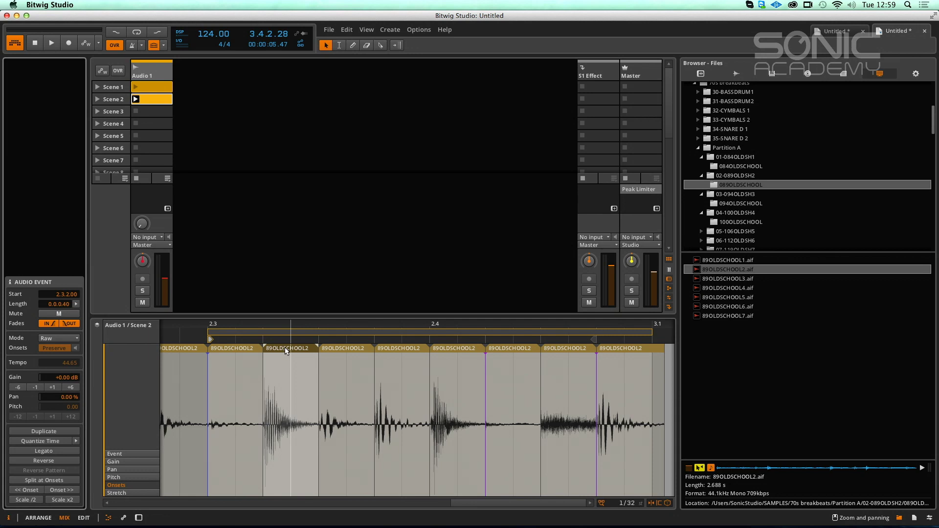
click(60, 499)
click(35, 500)
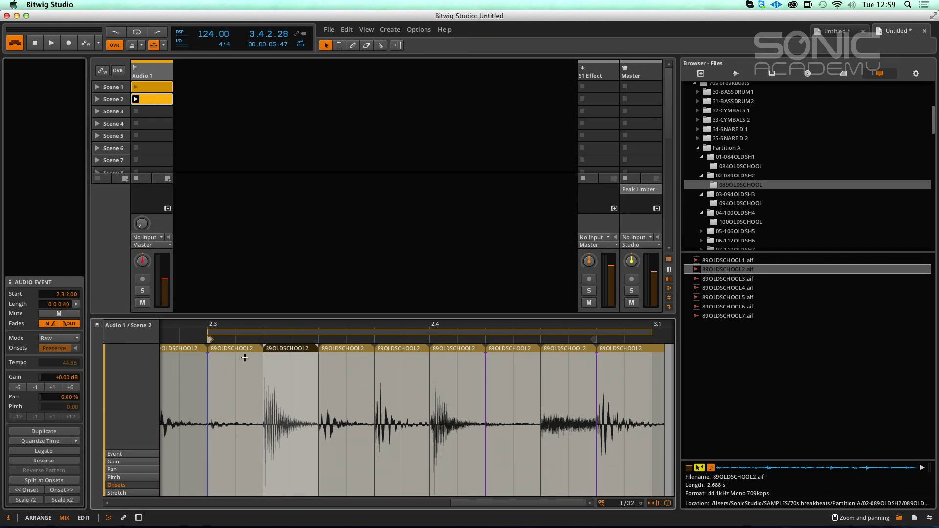
Step: Set the shortened slice at 2.3.2 to Stretch mode, duplicate it right behind itself, and play the clip
click(74, 339)
click(68, 348)
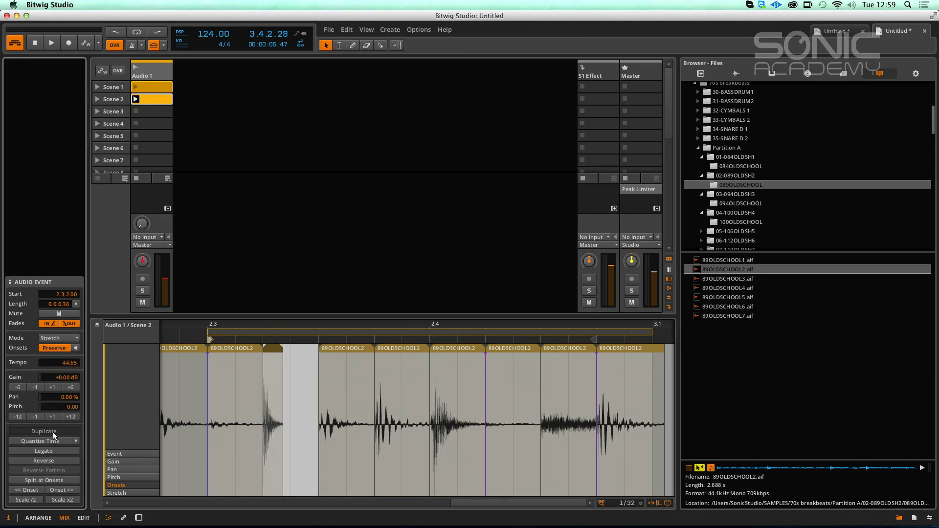
click(51, 442)
key(space)
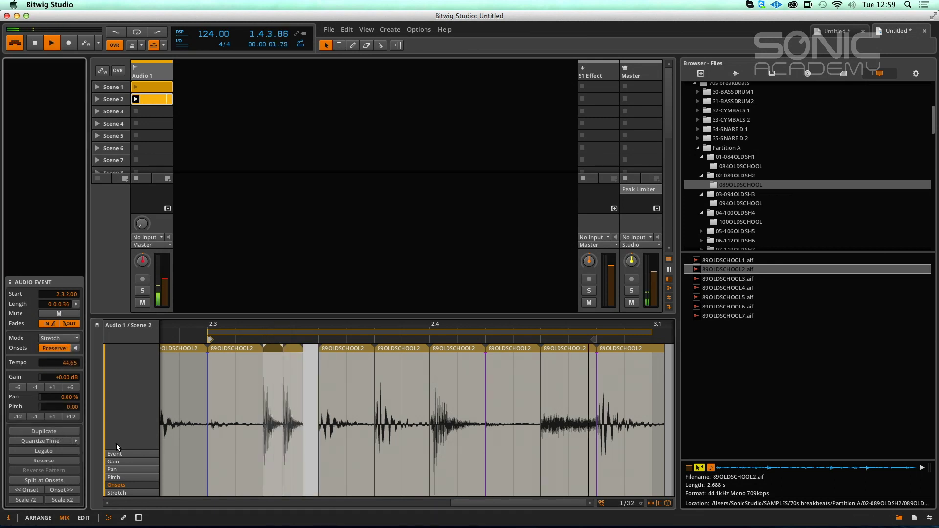
Step: Reverse the slice starting at 2.3.4
click(416, 423)
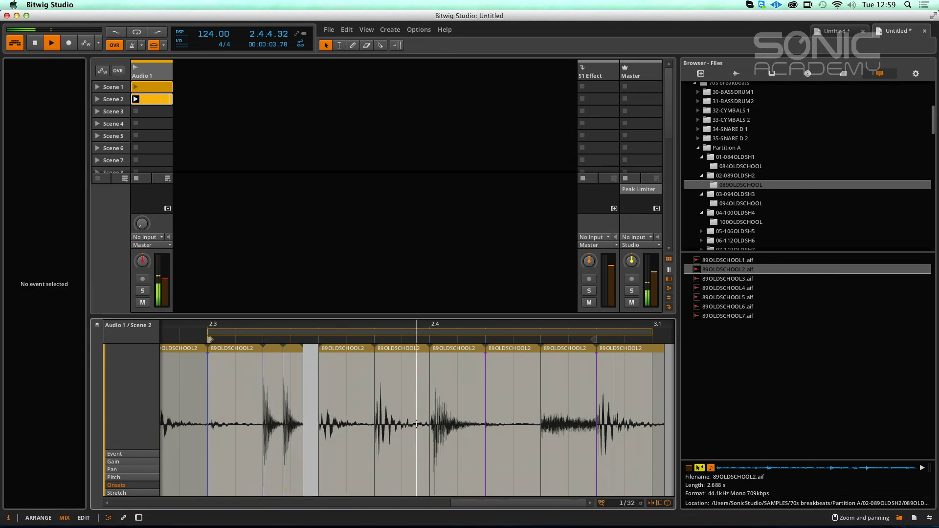
click(404, 350)
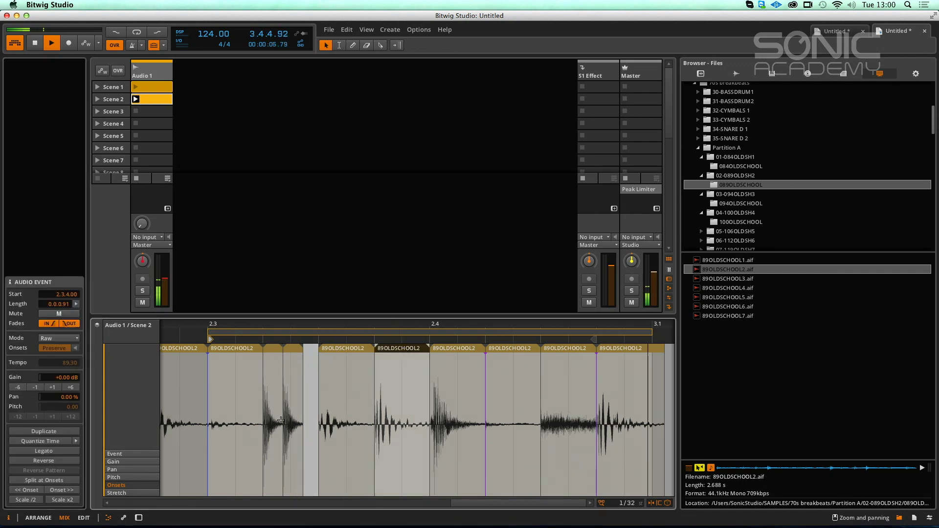
click(46, 461)
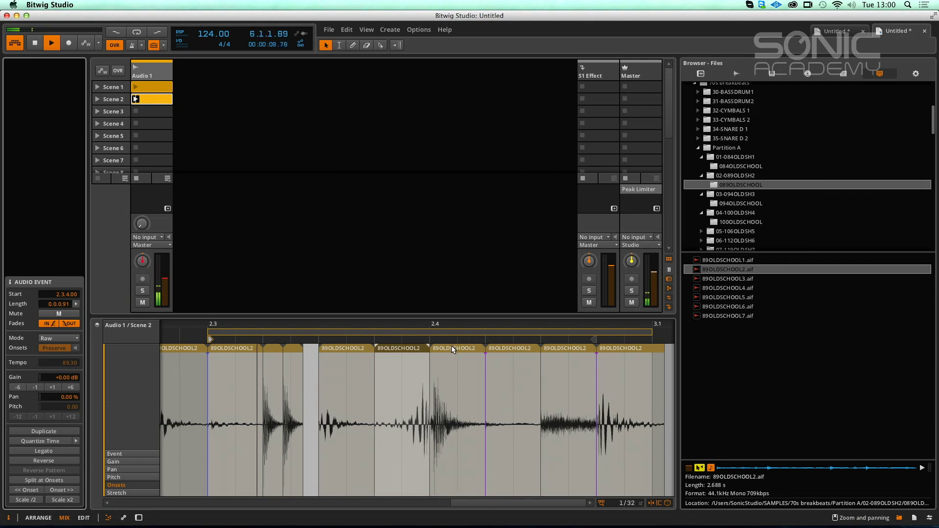
Step: Shift the content of the slice at 2.4.2 through neighbouring onsets during playback, ending on the snare hit, and stop playback
click(511, 348)
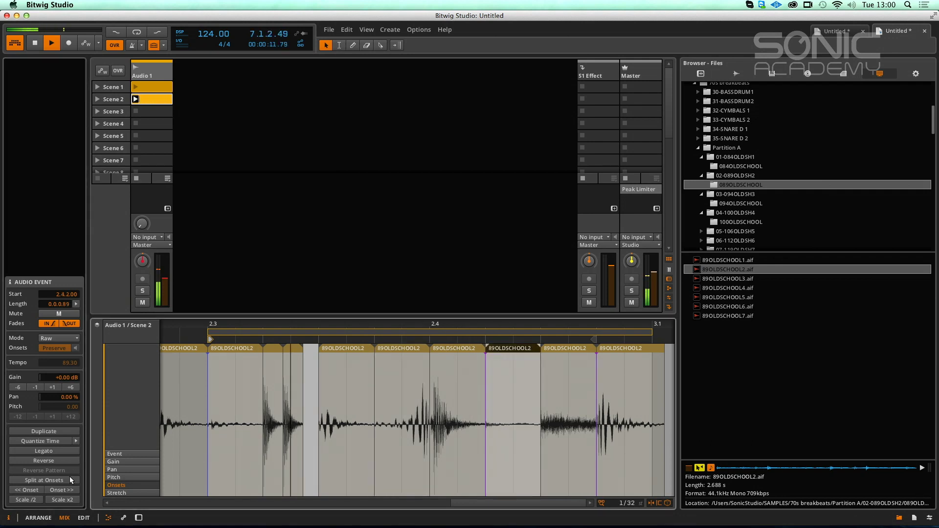
click(61, 489)
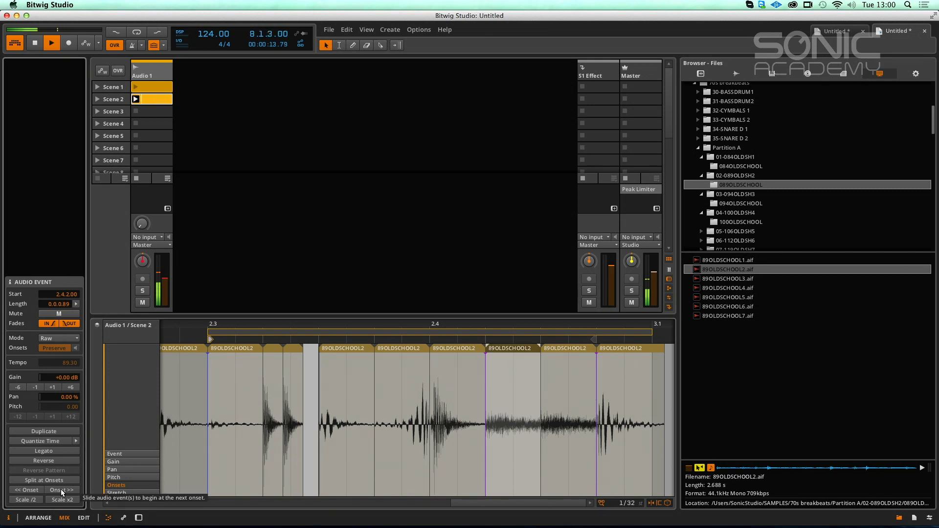
click(60, 489)
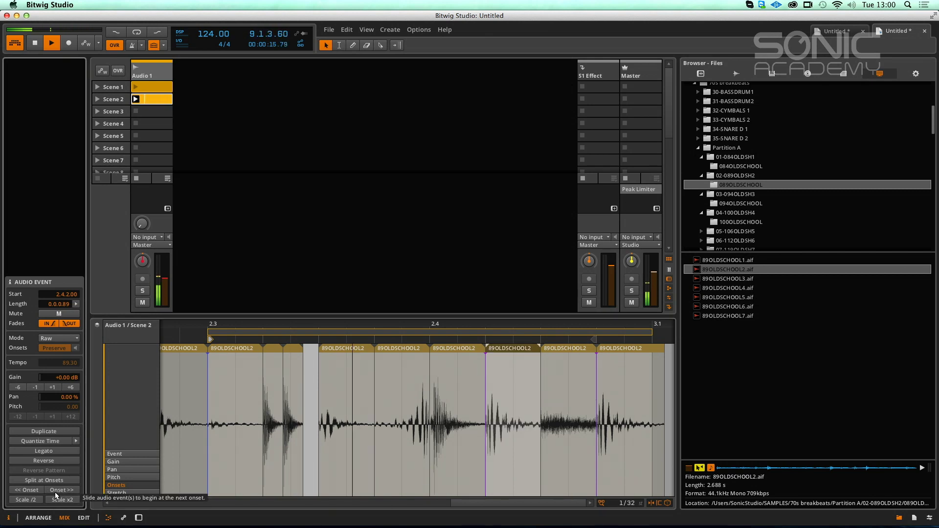
click(33, 491)
click(34, 491)
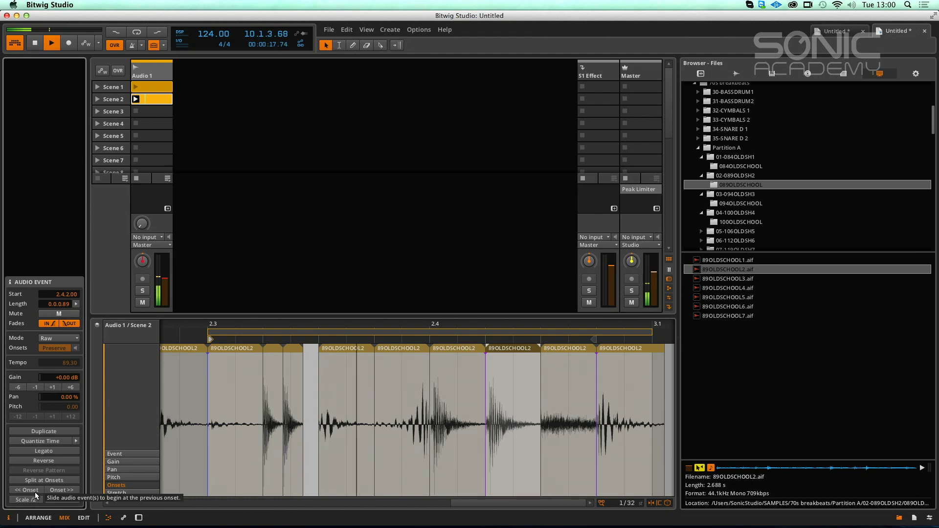
click(35, 491)
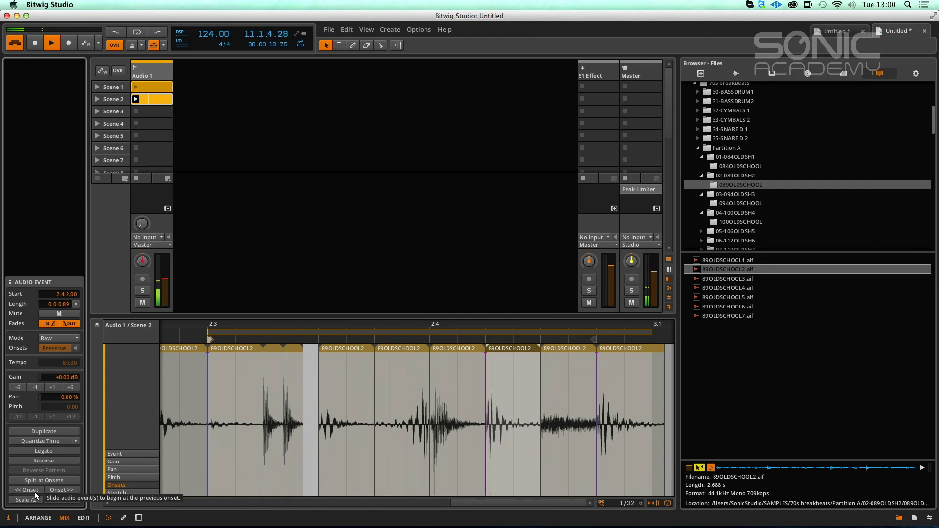
click(68, 490)
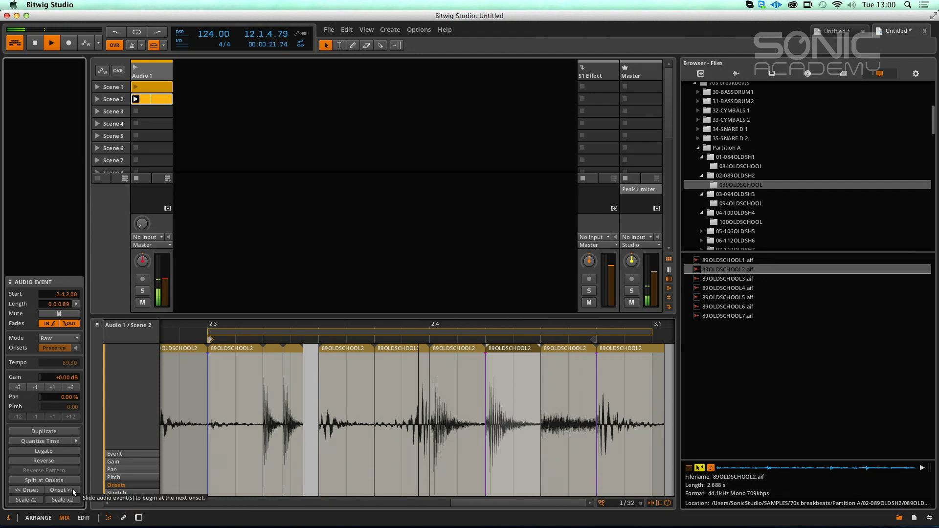
key(space)
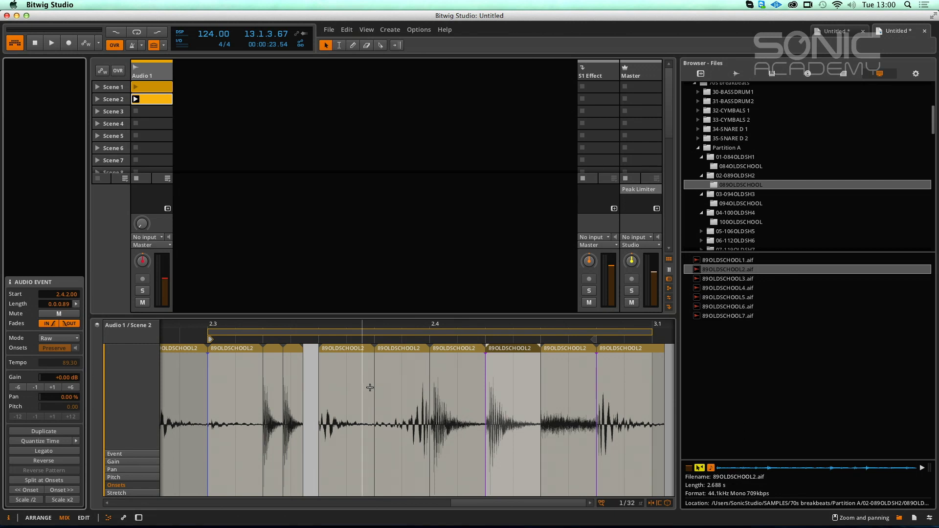
Step: Scale the slice at 2.4.1 to half its length and set it to Stretch HD mode
click(462, 348)
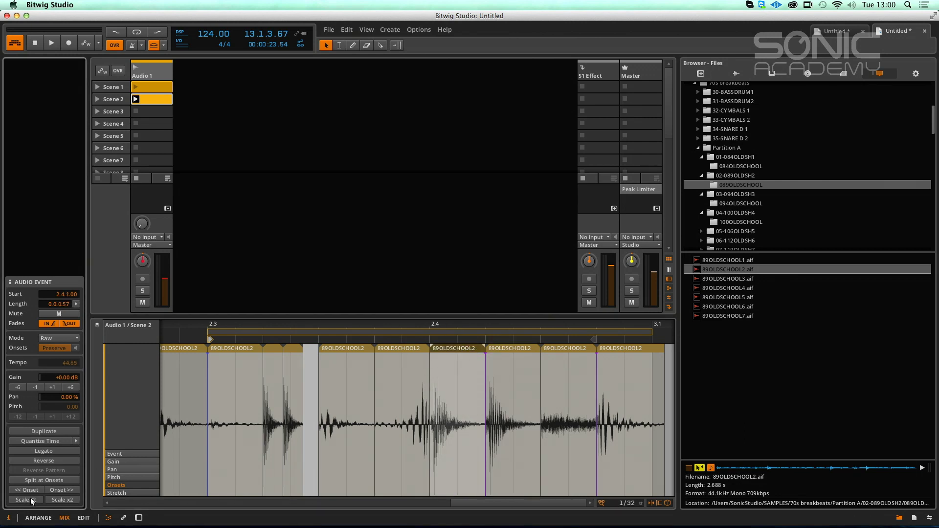
click(70, 337)
click(55, 349)
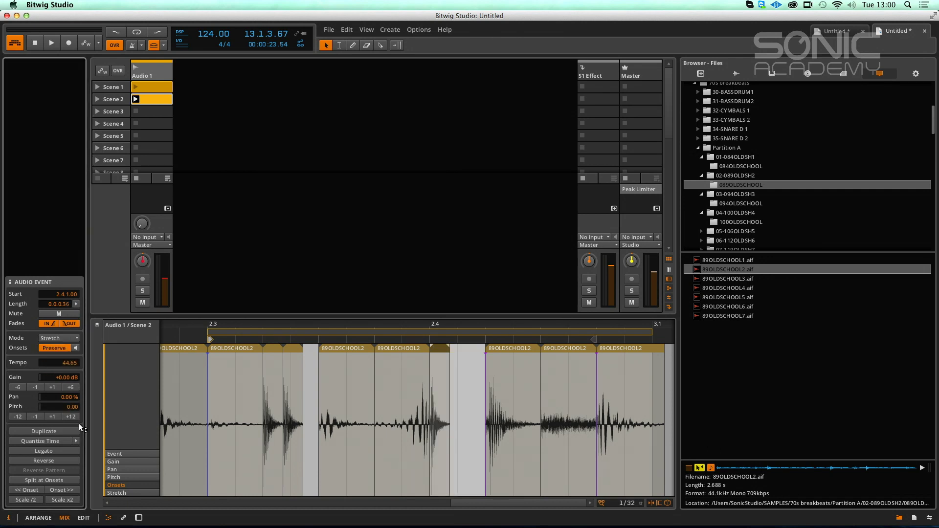
click(68, 336)
click(71, 346)
Step: Place a copy of the shortened slice at 2.4.1.50, move the second shortened slice after 2.3.2 to 2.3.2.50, and audition the clip
drag(438, 352, 303, 366)
key(space)
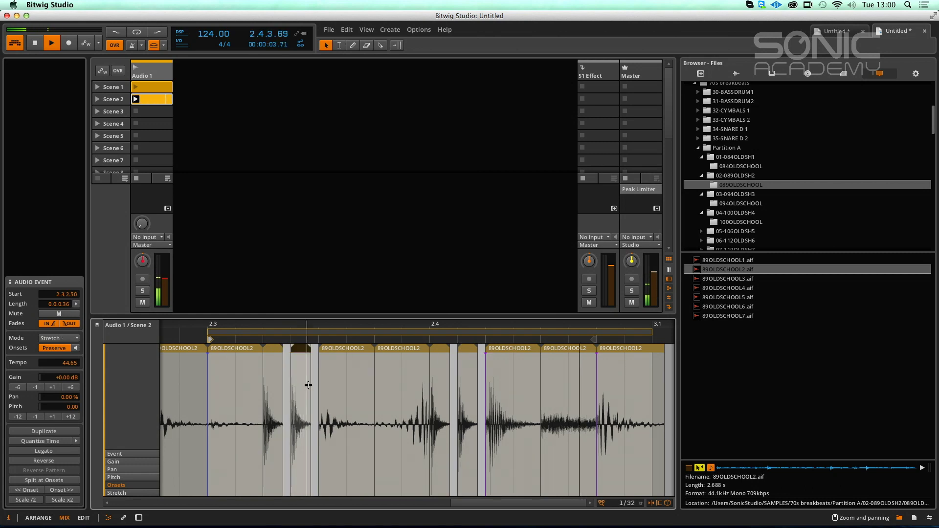
key(space)
Step: Apply Legato to the slices at 2.3.2.50 and 2.3.2, and to the pair of shortened slices at 2.4.1
click(396, 334)
drag(399, 321, 397, 320)
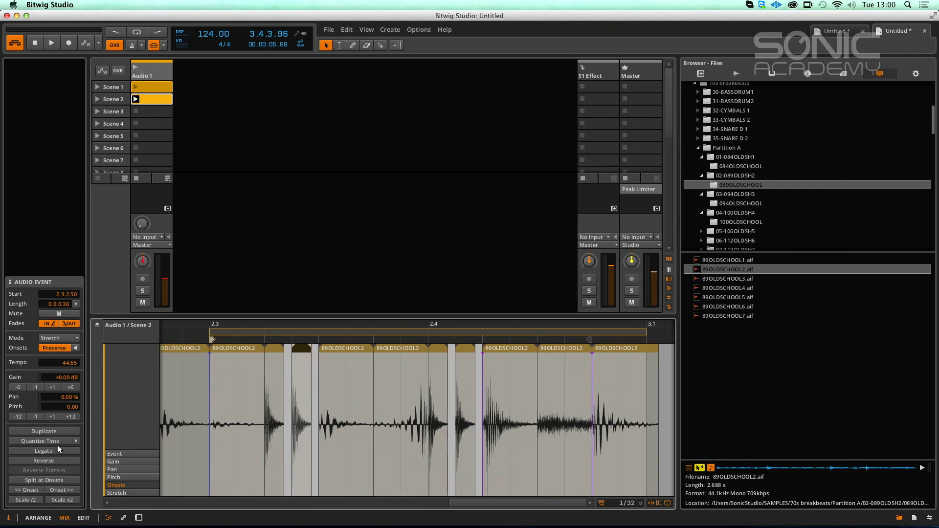
click(58, 451)
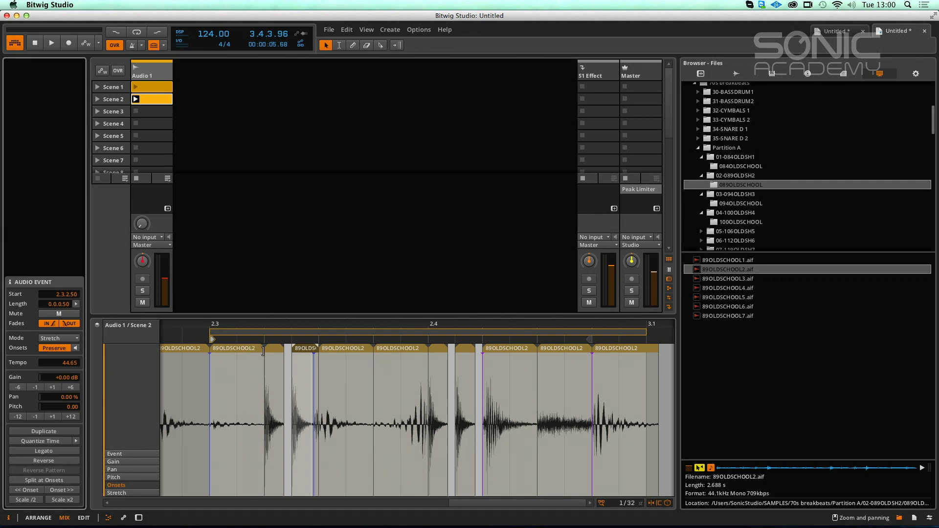
click(274, 350)
click(61, 448)
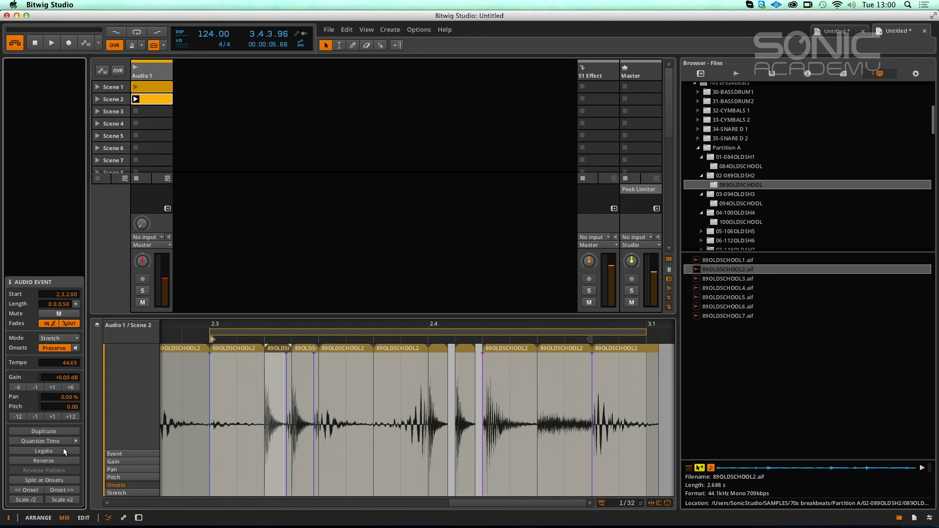
click(439, 349)
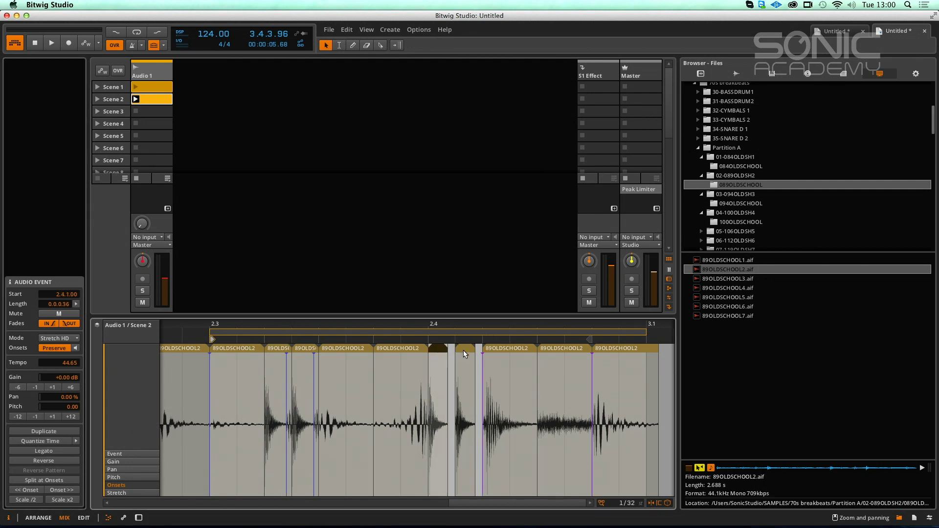
shift+click(465, 352)
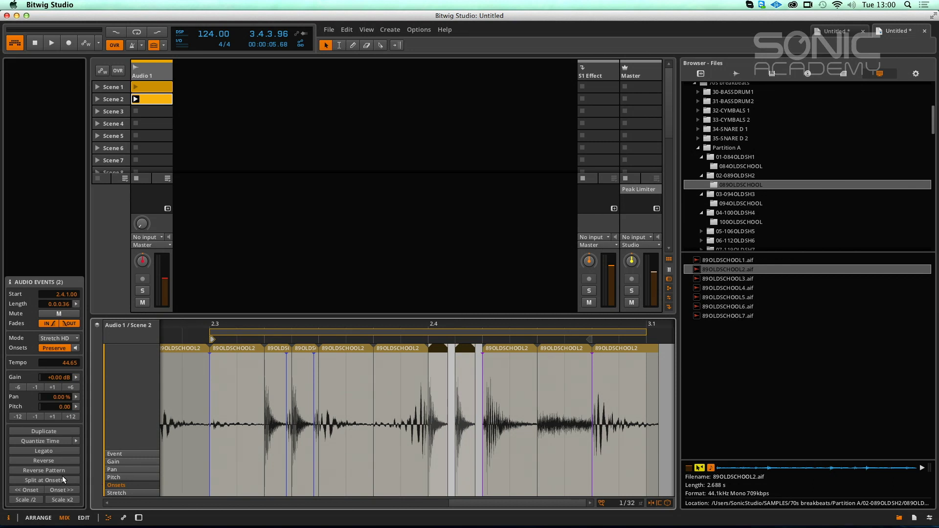
click(58, 449)
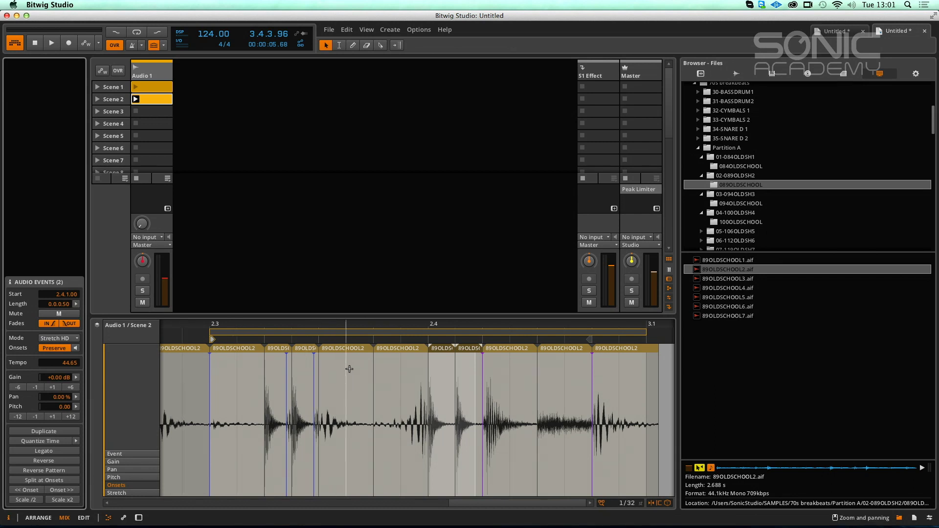
Step: Examine the individual slices between 2.3.2 and 2.3.4 and the Scene 2 clip's properties
click(281, 349)
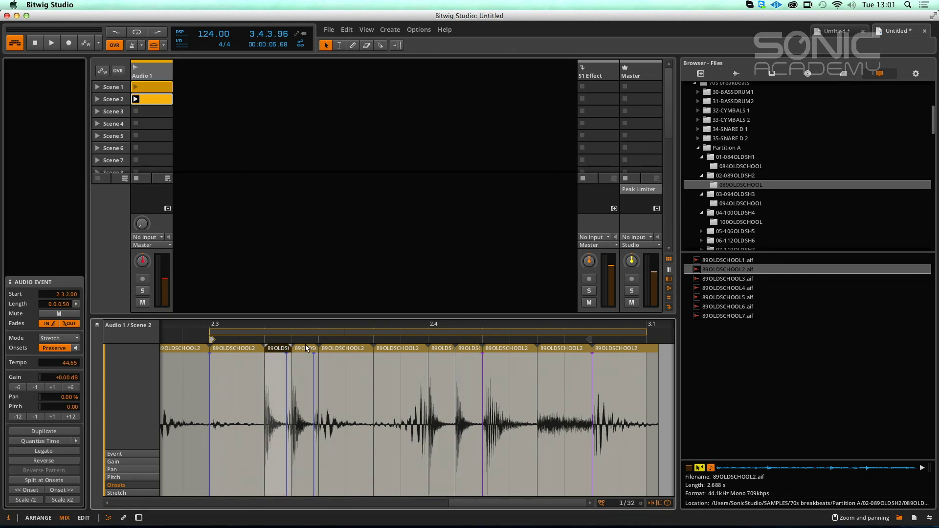
key(Right)
key(Right)
key(Right)
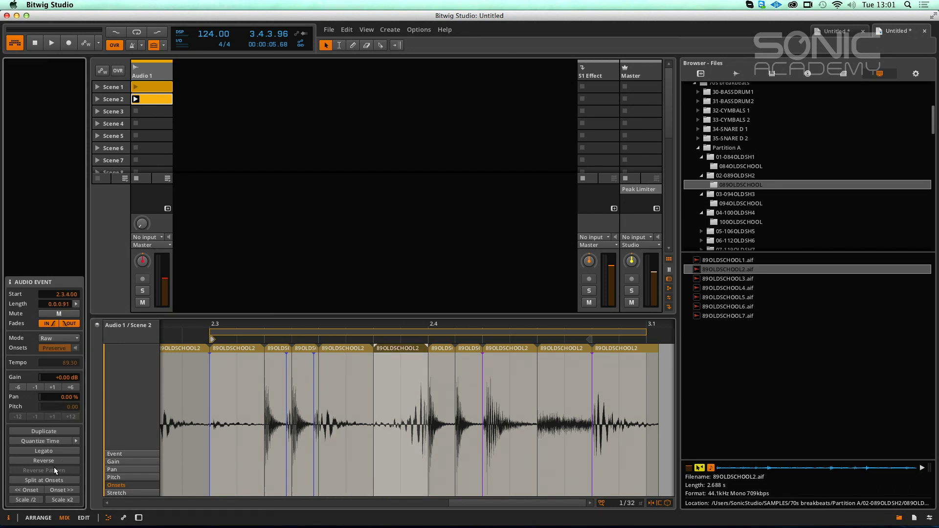
click(287, 350)
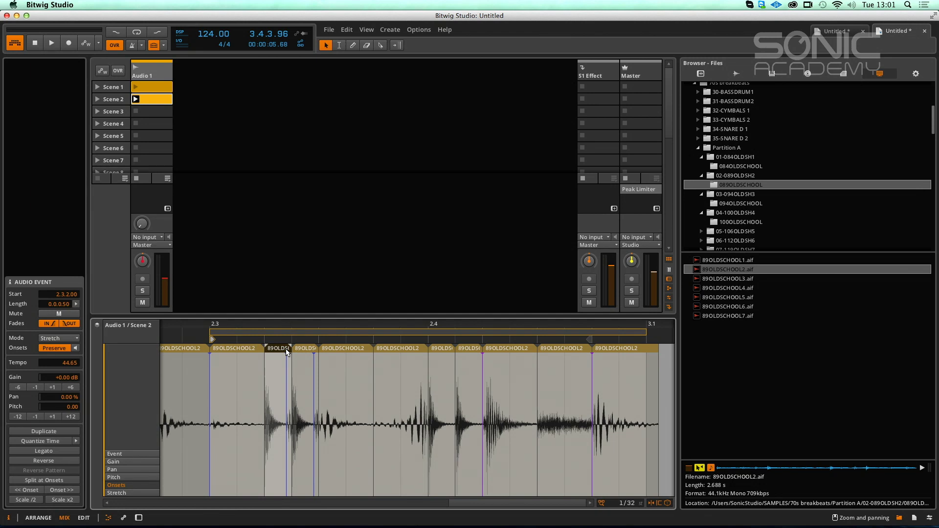
click(305, 339)
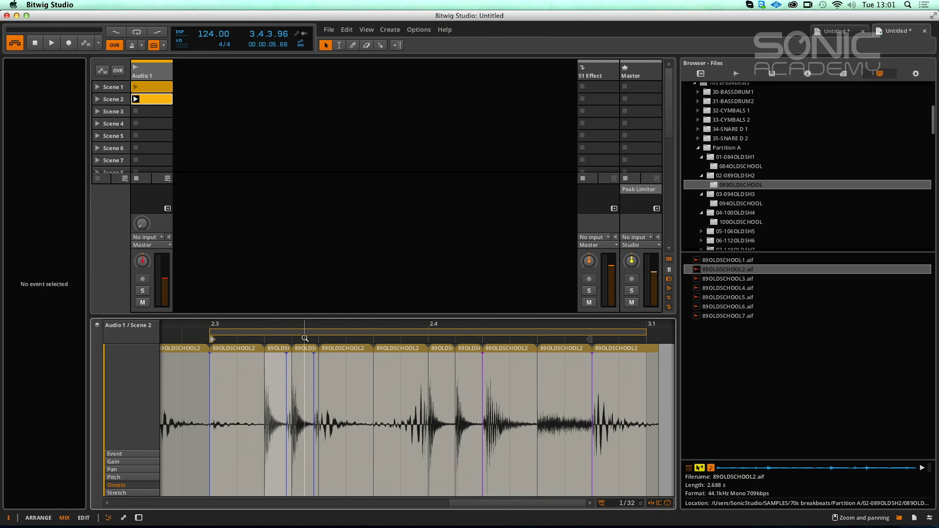
click(300, 348)
click(344, 349)
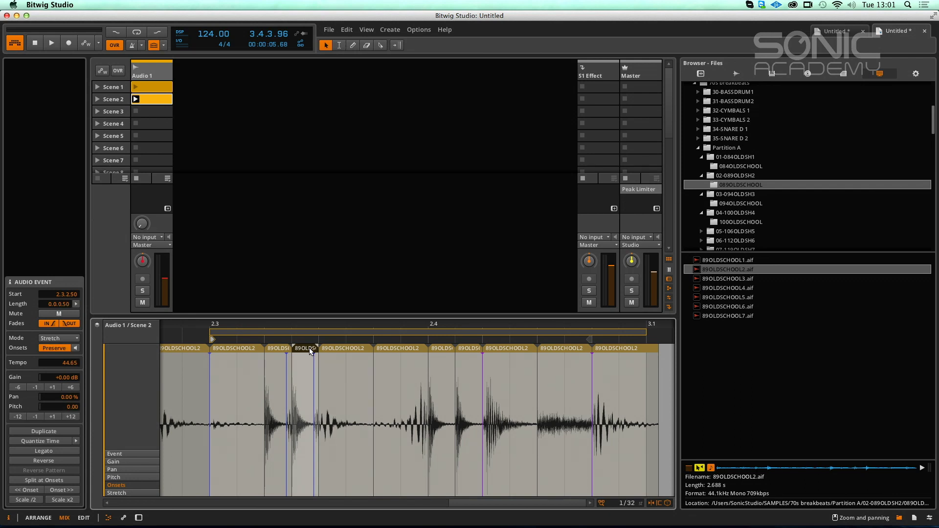
click(342, 349)
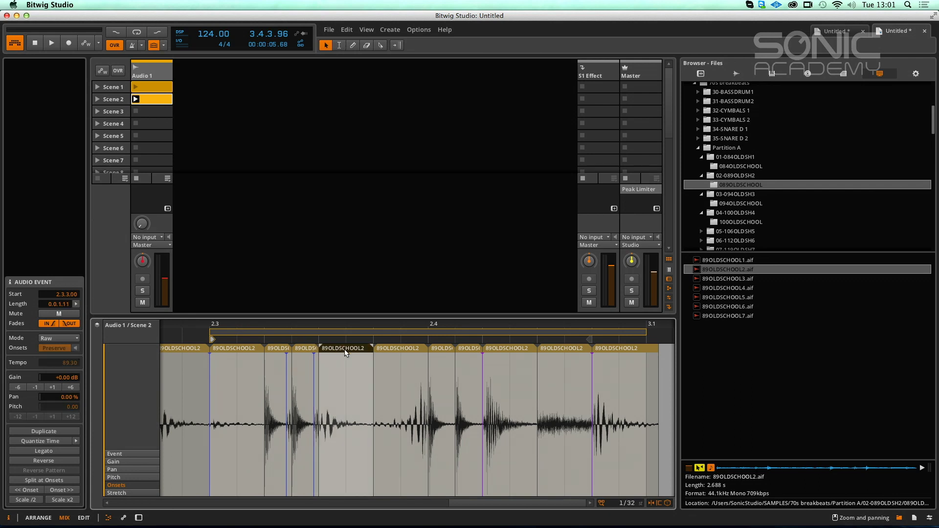
click(412, 348)
click(402, 340)
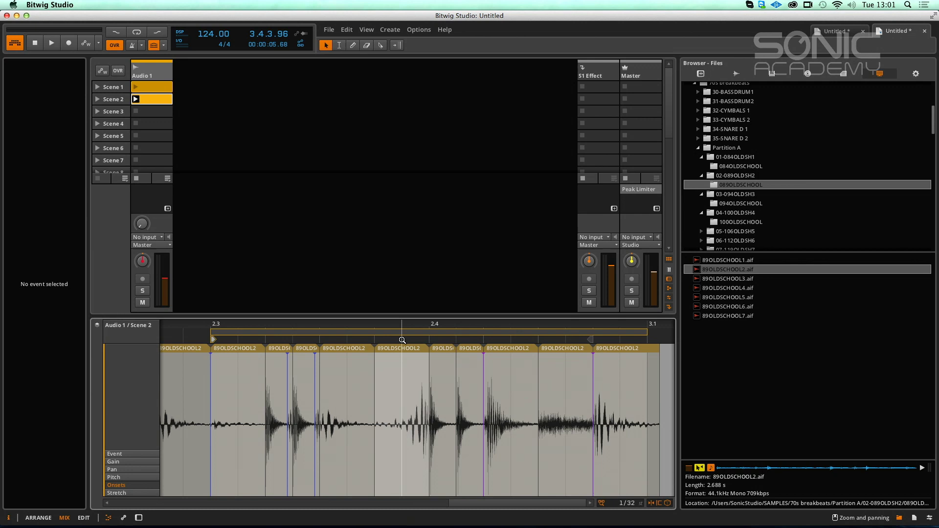
click(409, 334)
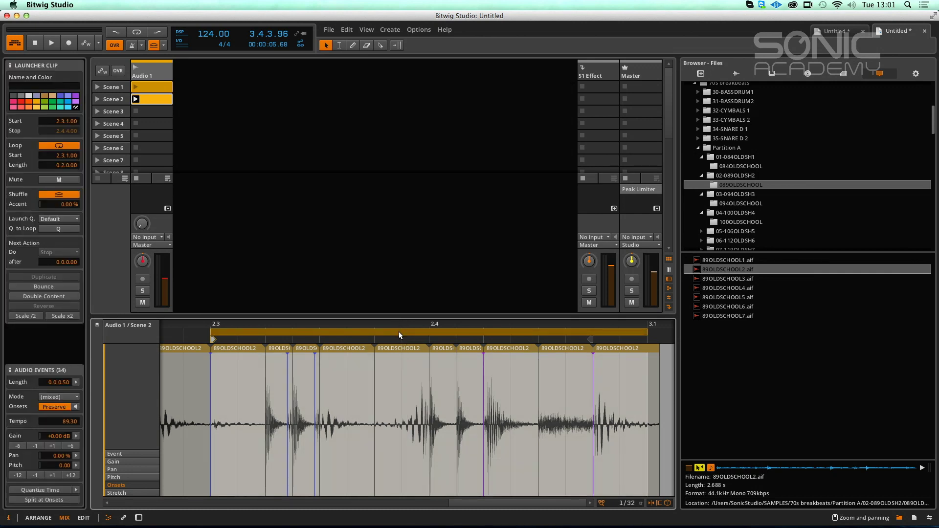
click(157, 103)
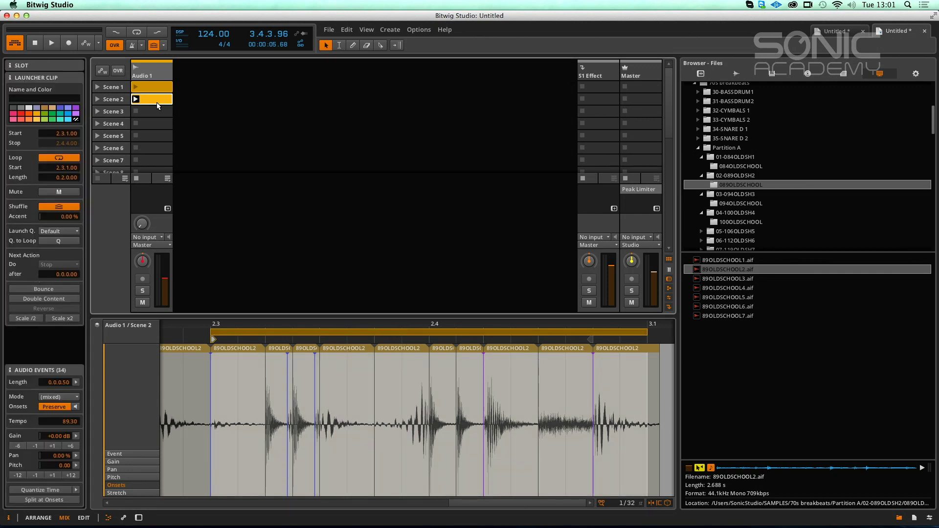
Step: Try Reverse Pattern on the two slices at 2.3.3 and 2.3.4 and play the clip
click(352, 355)
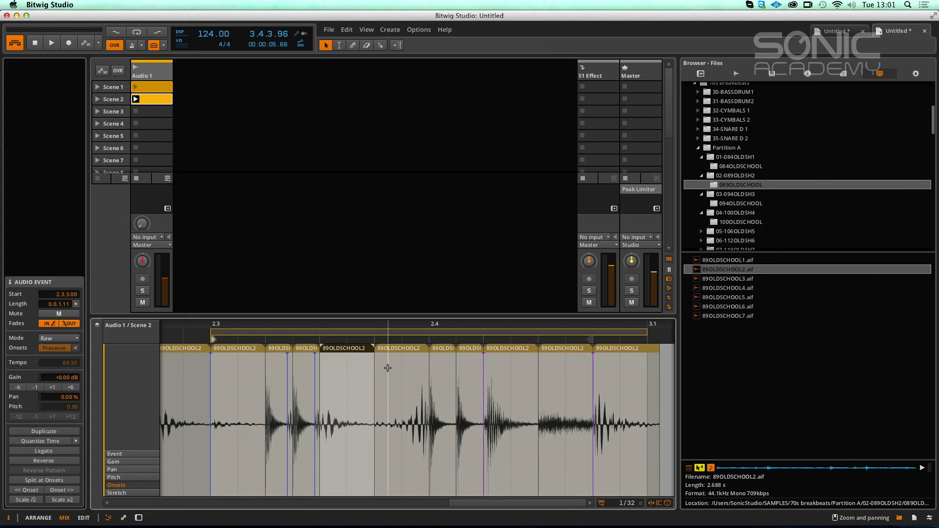
shift+click(409, 351)
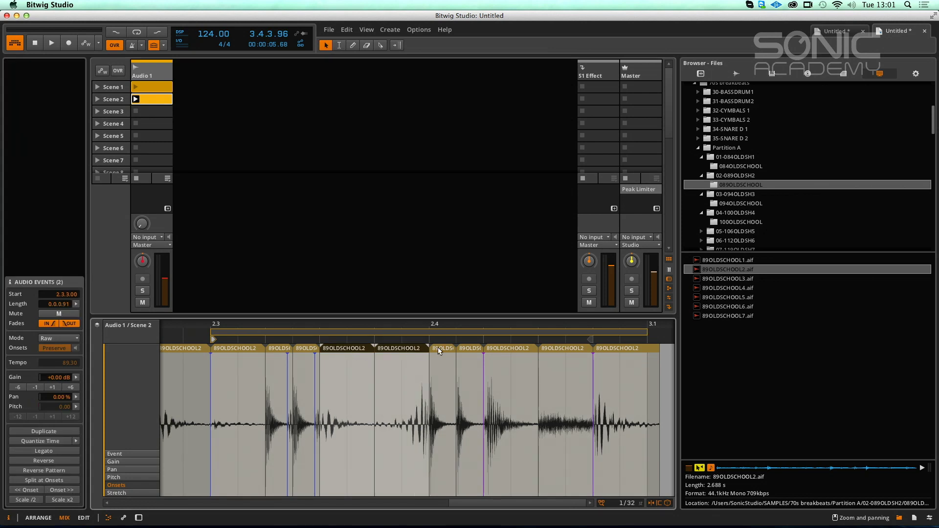
click(52, 470)
key(space)
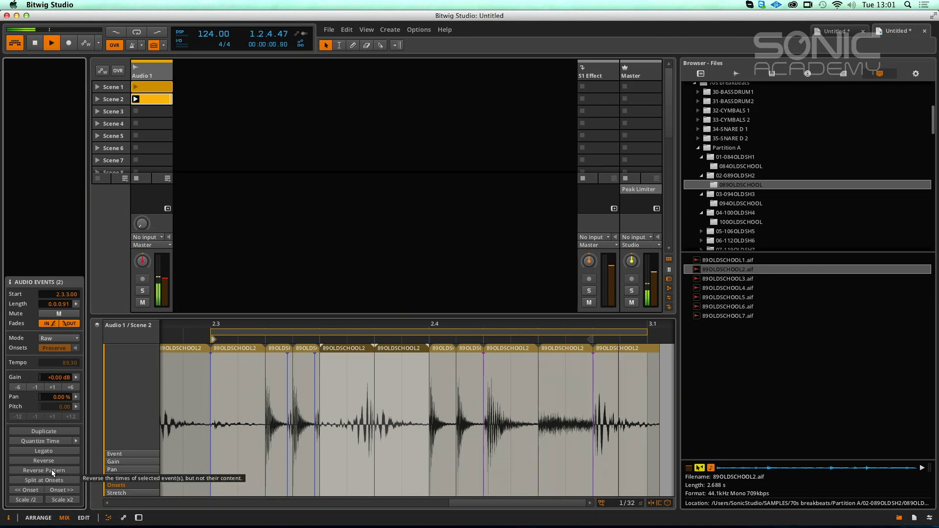
Step: Try Reverse Pattern on the four slices from 2.3.3 through 2.4.1.50 during playback, reverse them back, and stop playback
shift+click(443, 366)
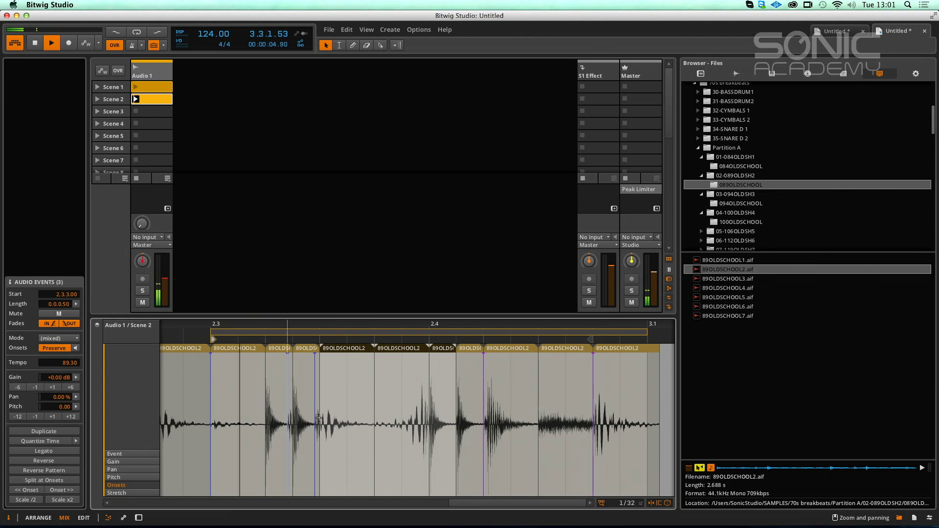
shift+click(279, 391)
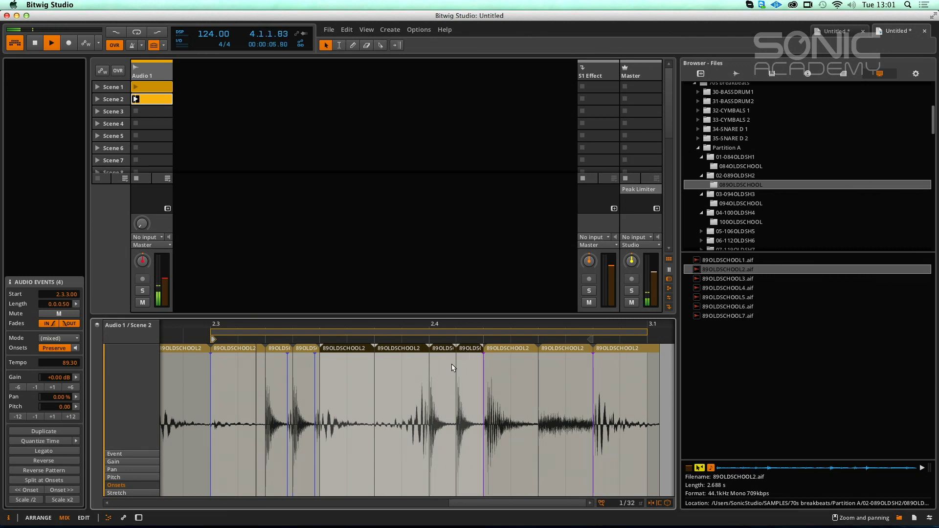
click(52, 468)
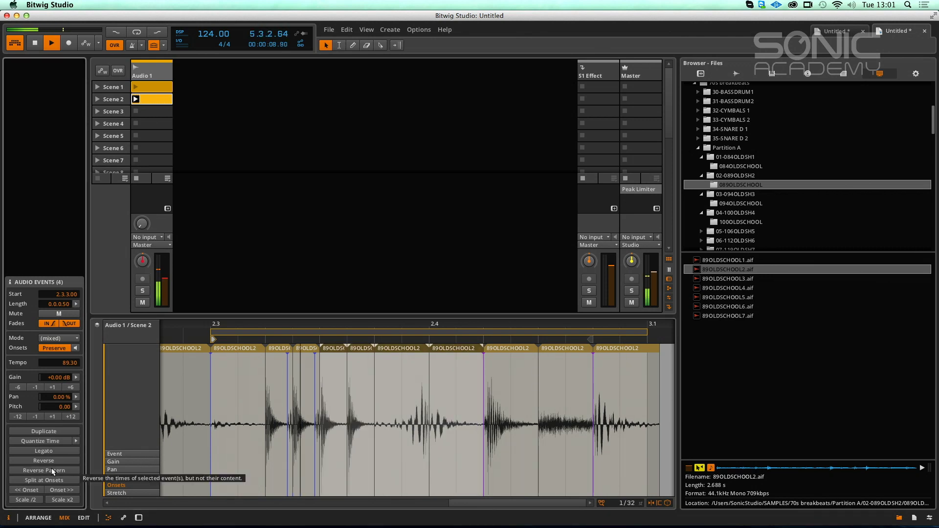
click(51, 468)
key(space)
Step: Extend the Scene 2 clip's loop back to 1.1.1.00, audition it, and shorten the loop length to 1.0.0.00
drag(377, 324, 605, 282)
drag(476, 328, 227, 333)
key(space)
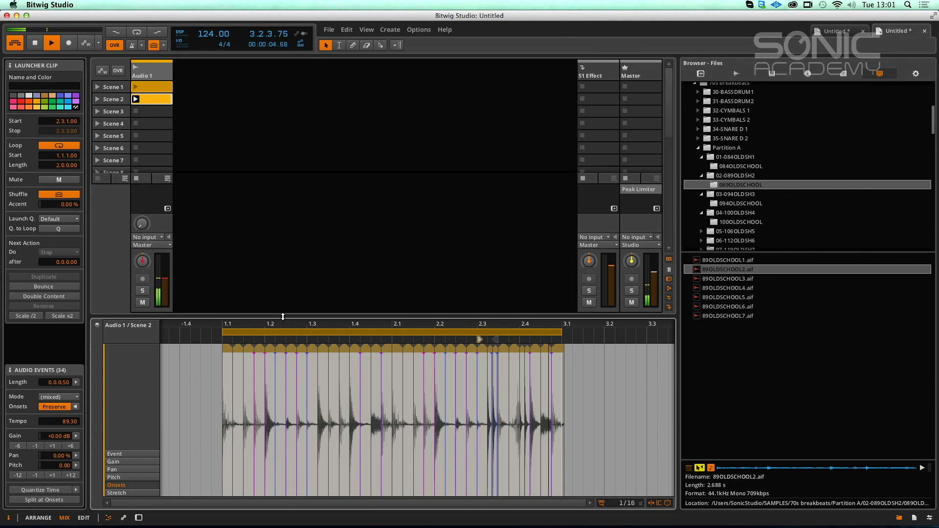
key(space)
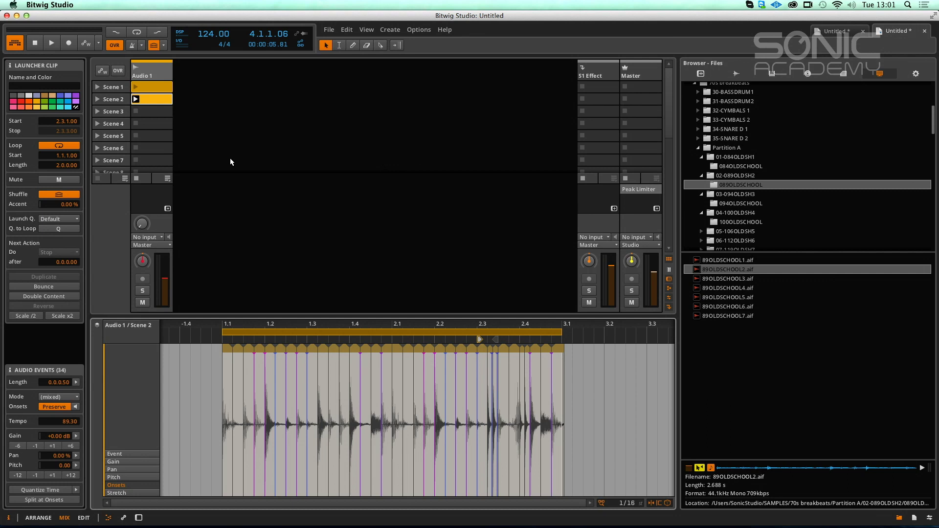
drag(561, 332, 393, 338)
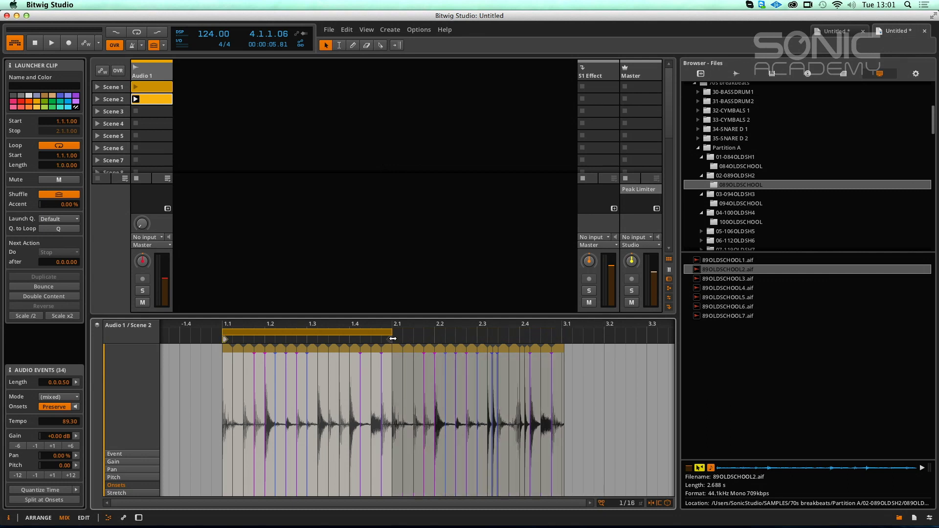
Step: Preview the samples 89OLDSCHOOL3.aif and 89OLDSCHOOL1.aif in the browser
click(720, 278)
click(725, 262)
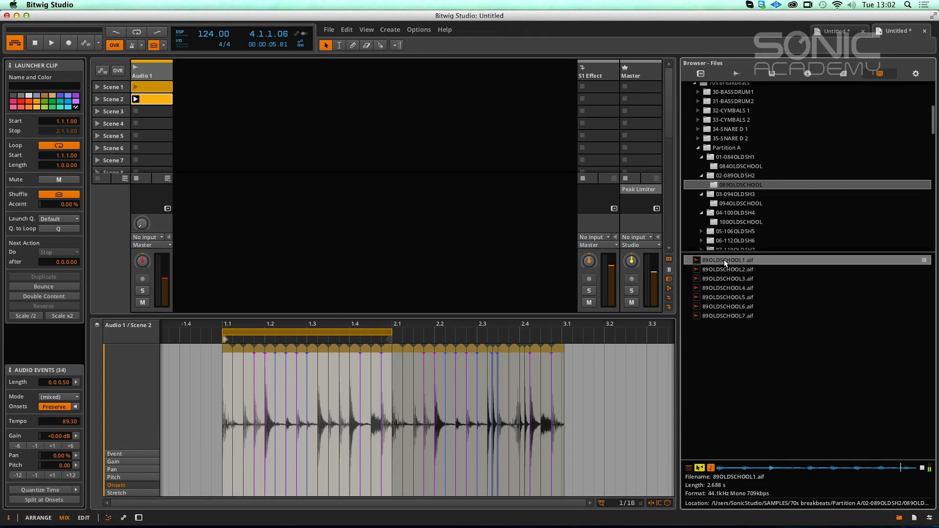
Step: Add 89OLDSCHOOL1.aif to Scene 2 on a new audio track and audition the clip
drag(286, 97, 195, 100)
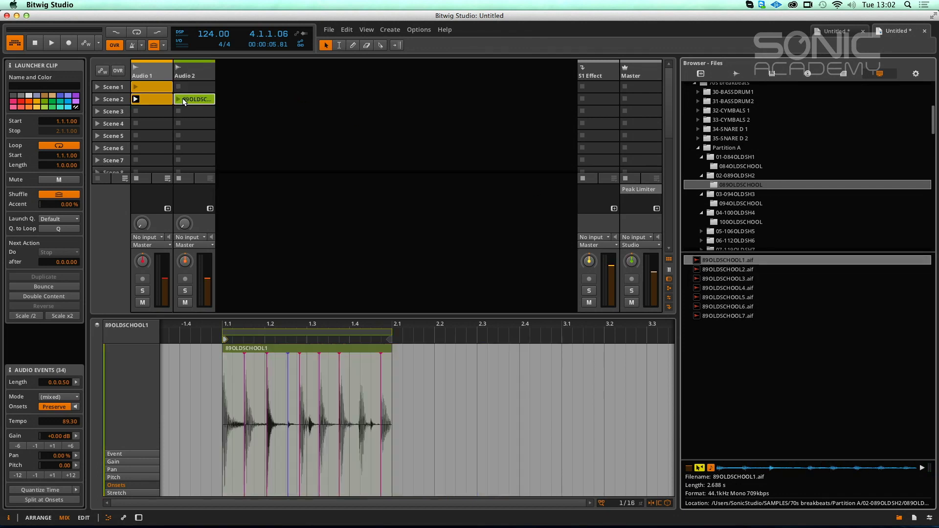
key(space)
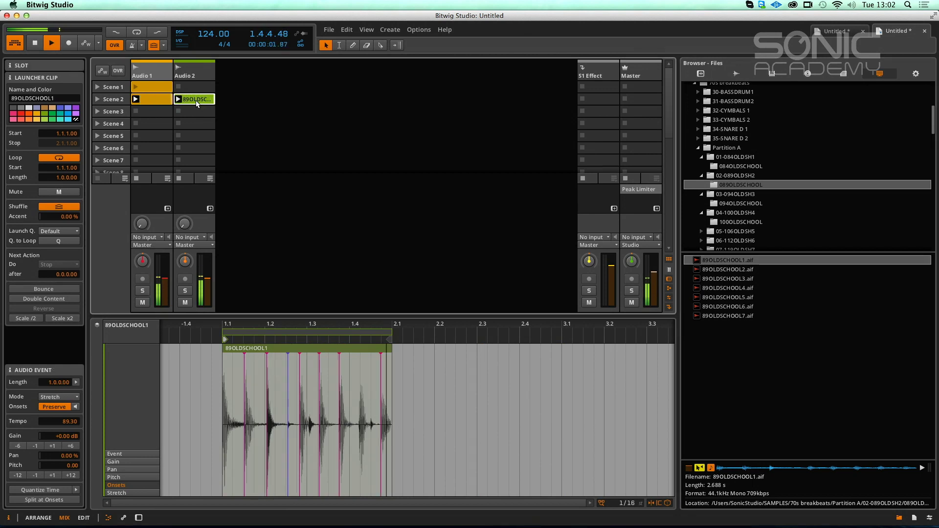
key(space)
Step: Split the 89OLDSCHOOL1 audio event at its onsets
key(super+a)
mouse_move(247, 327)
mouse_down()
mouse_move(247, 362)
mouse_move(247, 333)
mouse_up()
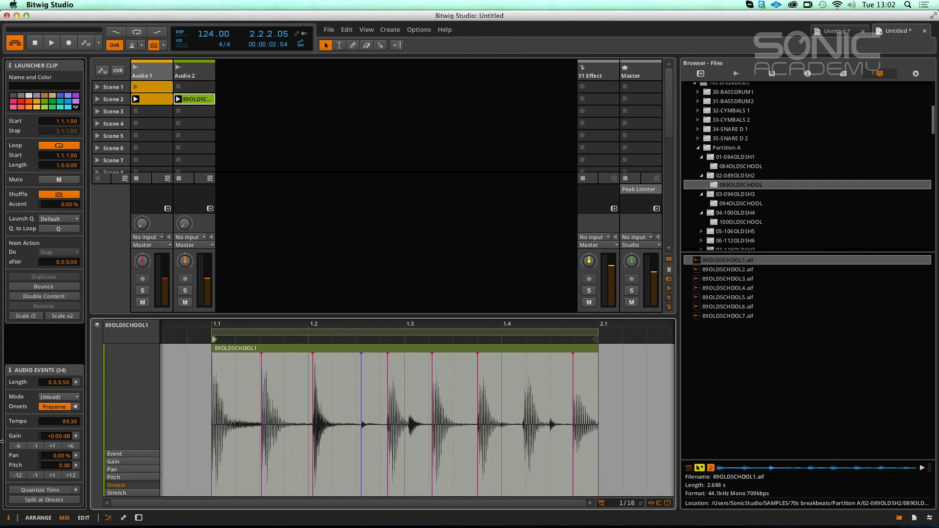
click(59, 499)
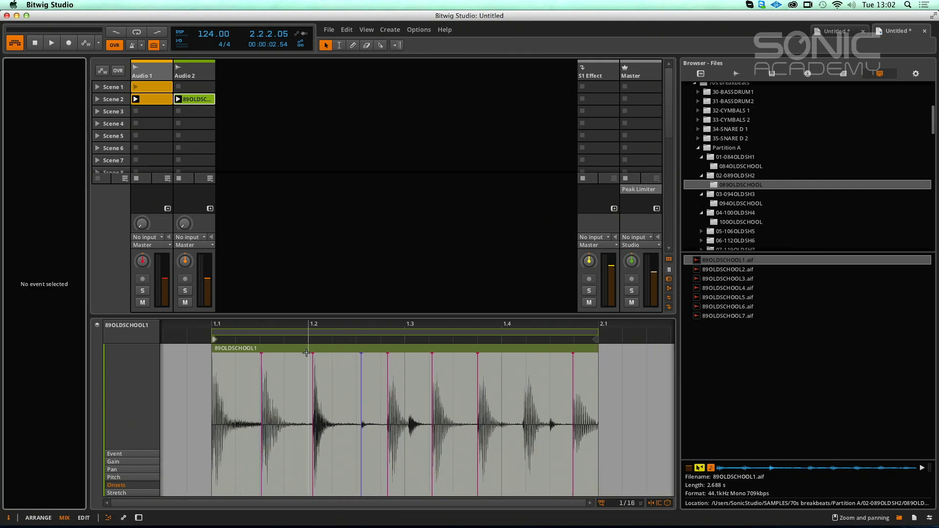
click(263, 353)
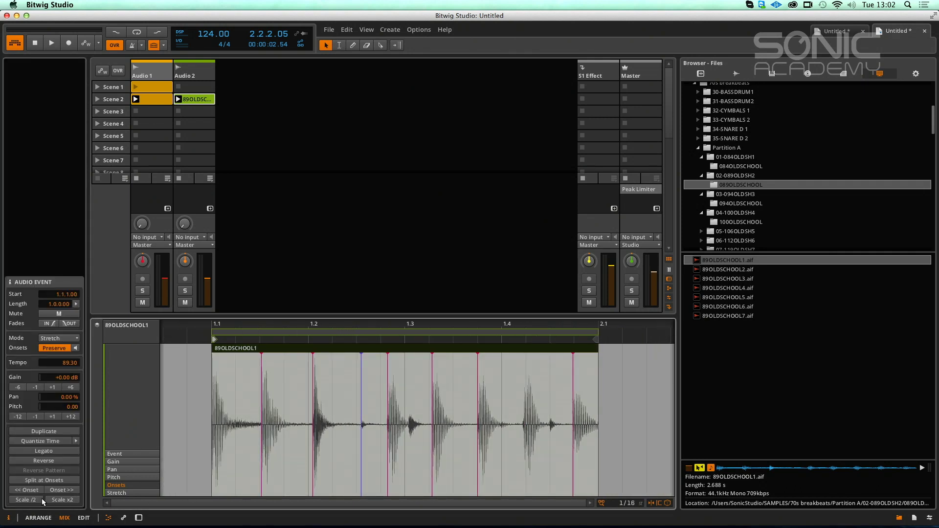
click(50, 480)
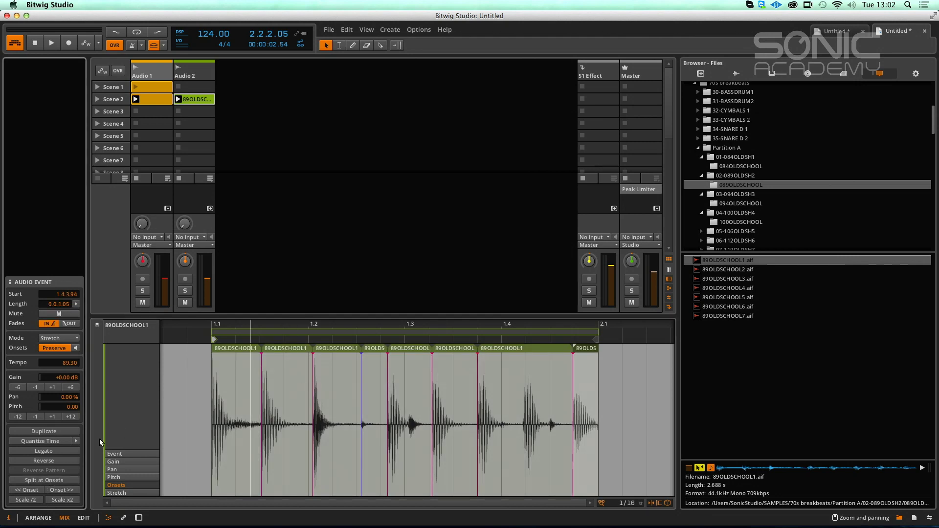
Step: Quantize the timing of all the 89OLDSCHOOL1 slices while the clip plays
click(57, 442)
key(space)
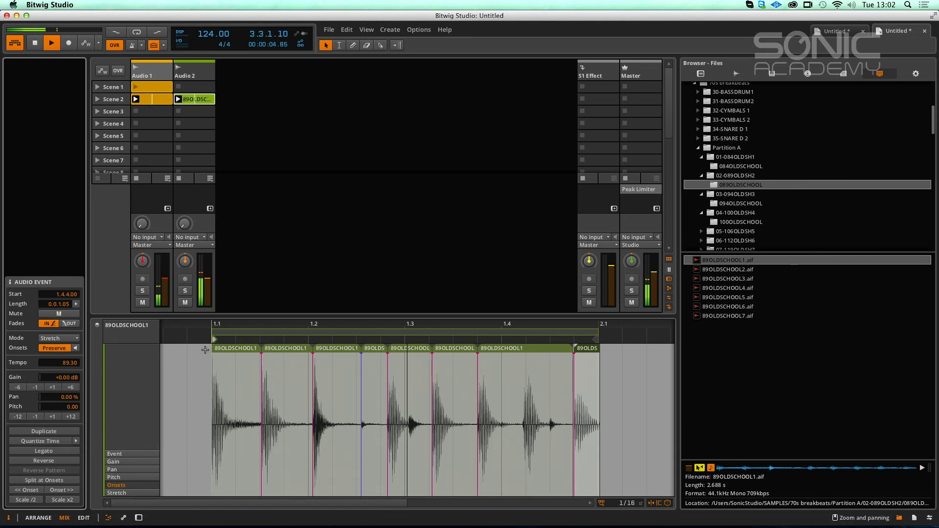
key(super+a)
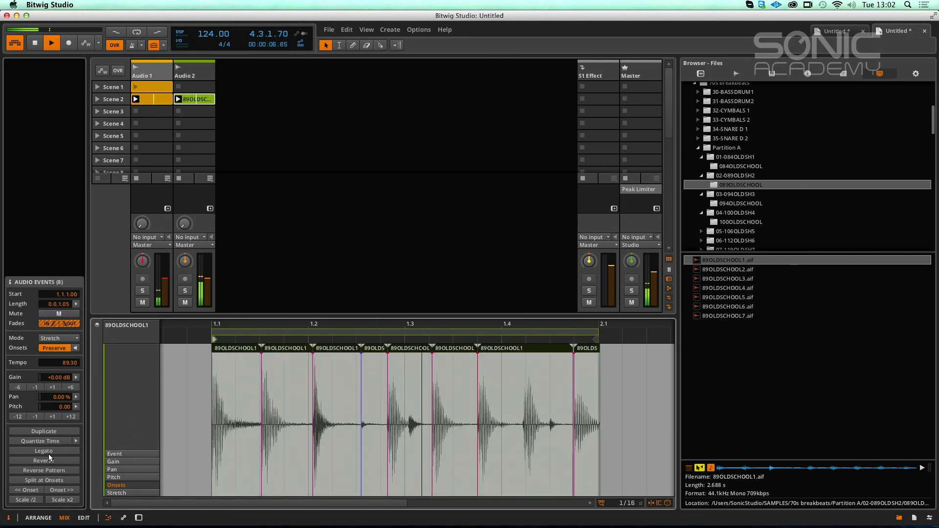
click(52, 441)
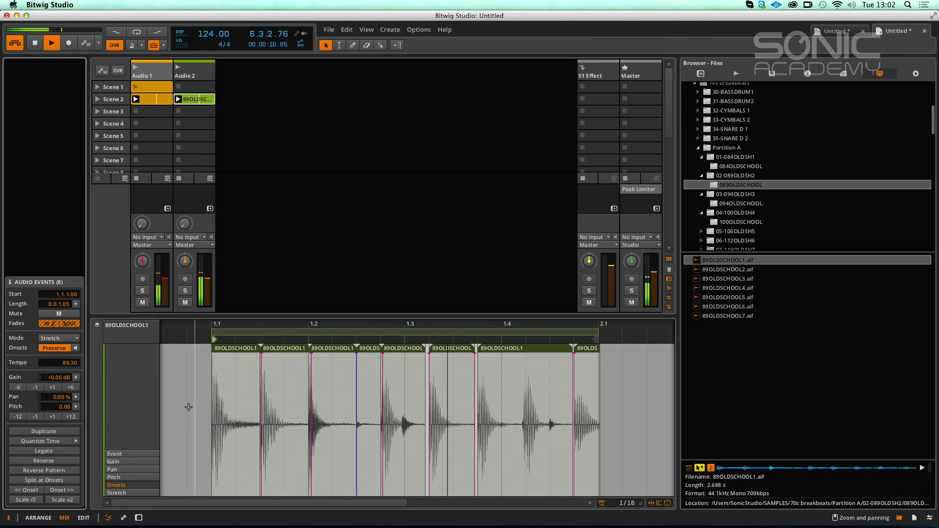
Step: Solo Audio 2, split its slice at the hit at 1.4.1.86, and move the new slice to 1.4.2.00
click(189, 292)
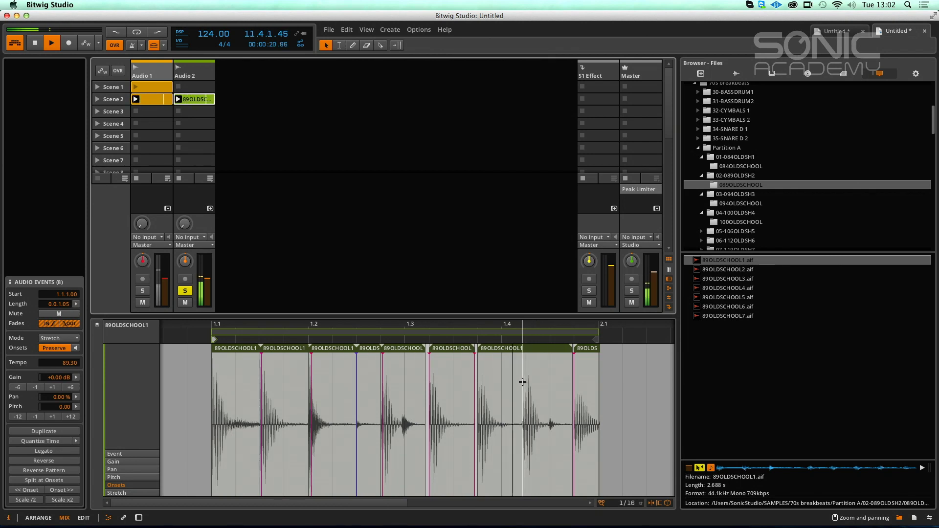
click(381, 45)
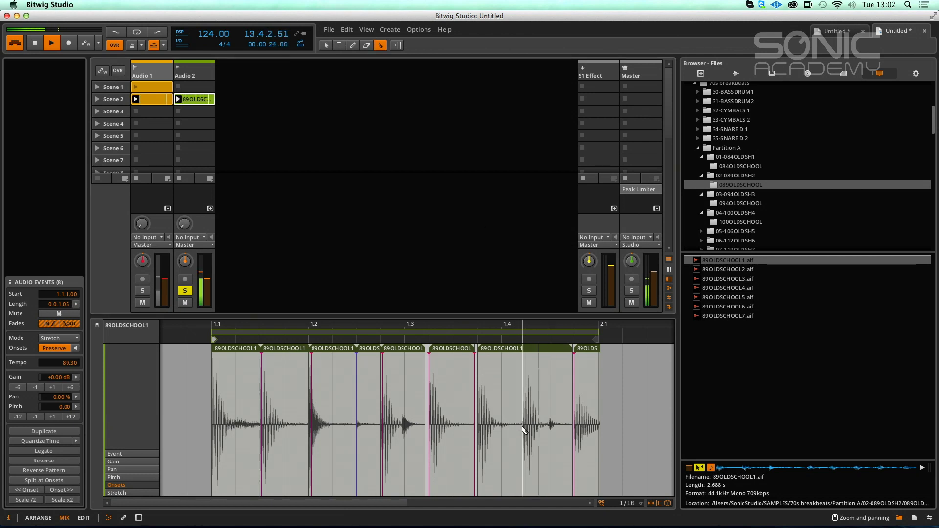
click(524, 430)
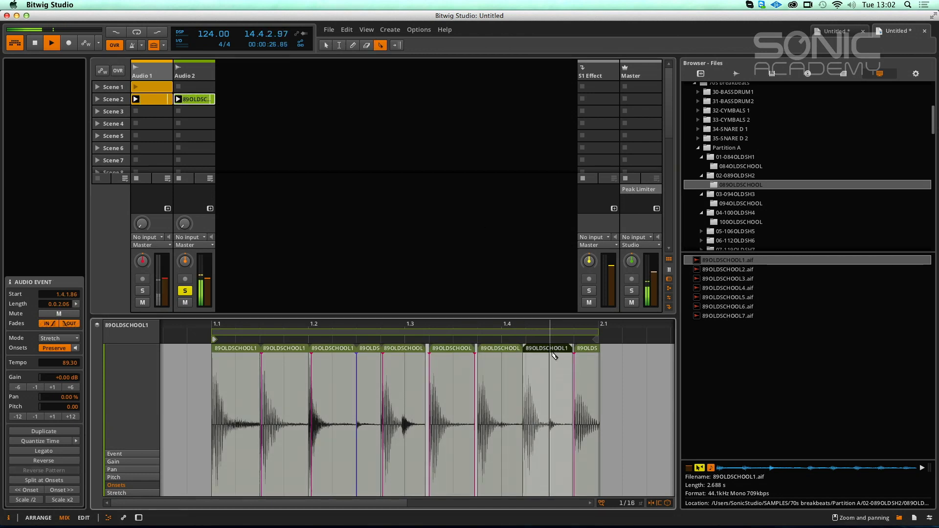
key(1)
drag(548, 350, 551, 350)
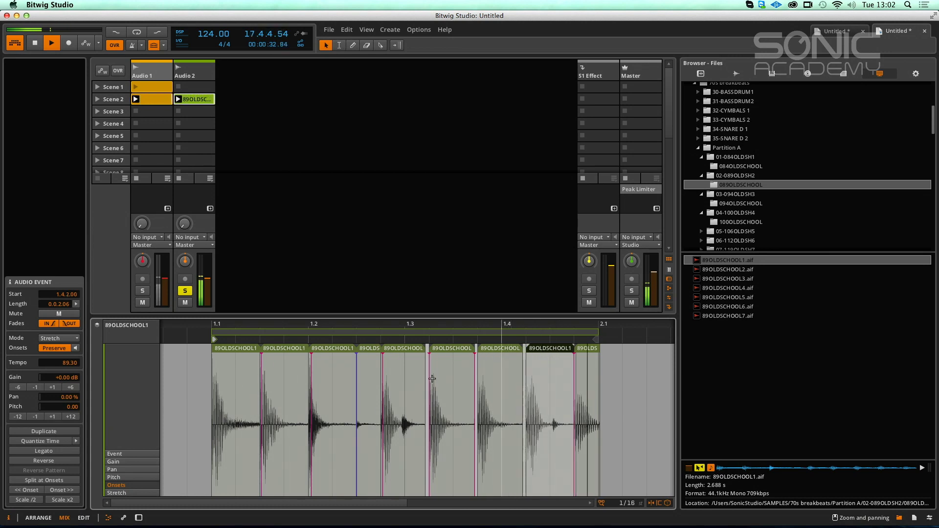
Step: Copy the 89OLDSCHOOL1 slice at beat 1.2 to 1.4.1.00
click(343, 353)
drag(555, 350, 532, 353)
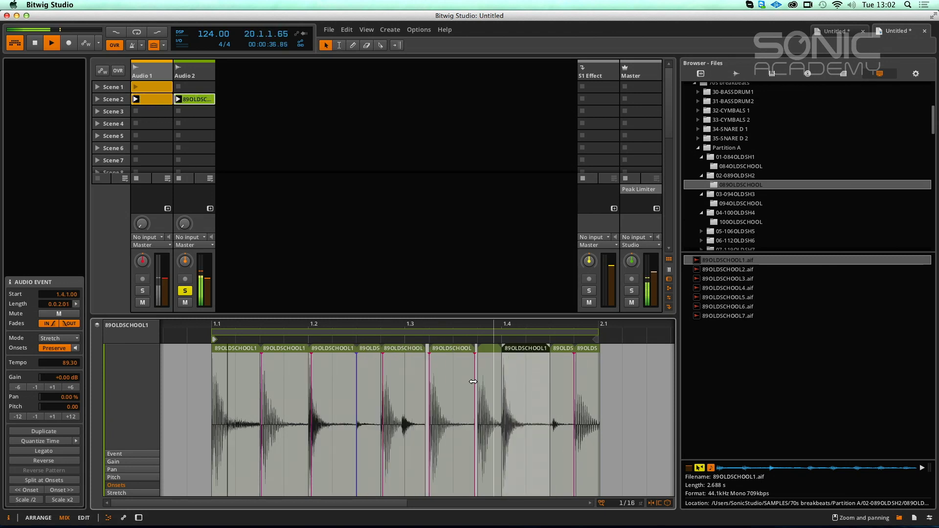
Step: Turn off solo on Audio 2, lower the volume of Audio 1 slightly, and stop playback
click(191, 291)
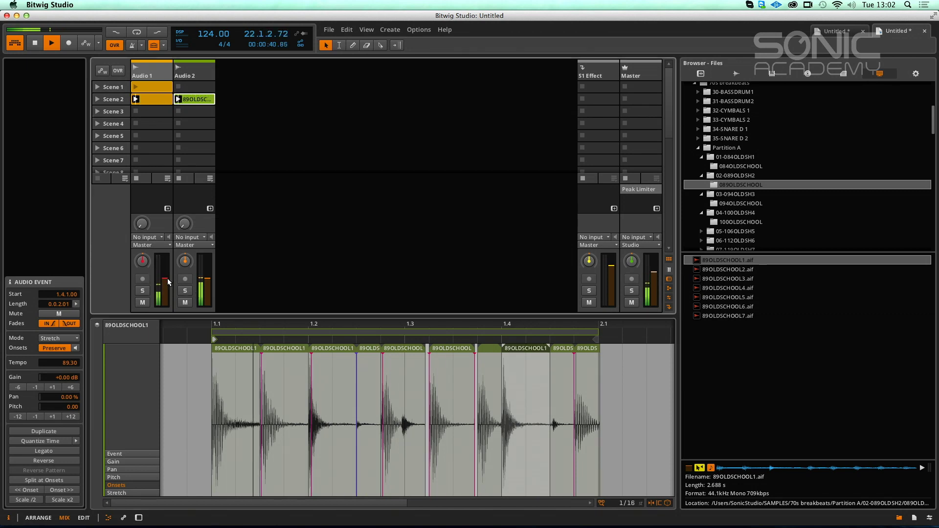
drag(168, 282, 167, 288)
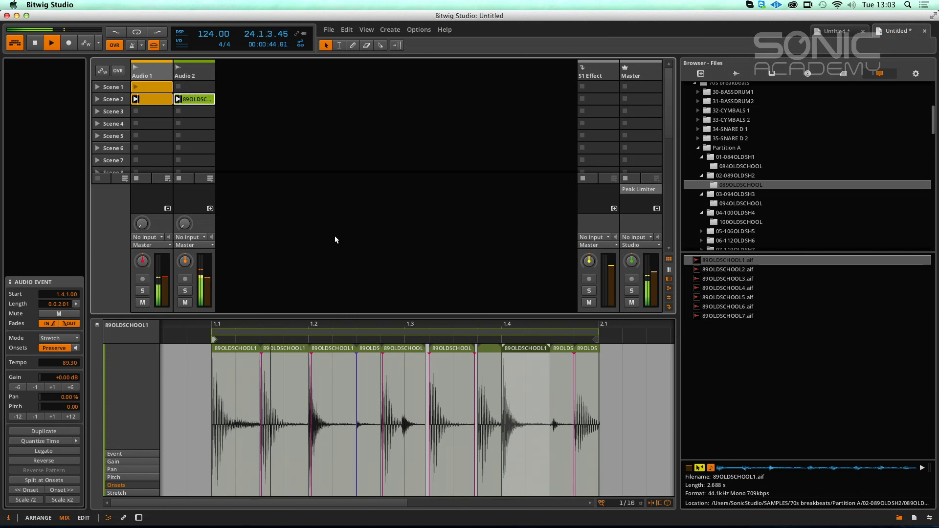
key(space)
Step: Preview the samples 84PERCS01.aif through 84PERCS04.aif in the 084PERCS folder
drag(935, 126, 935, 156)
click(702, 207)
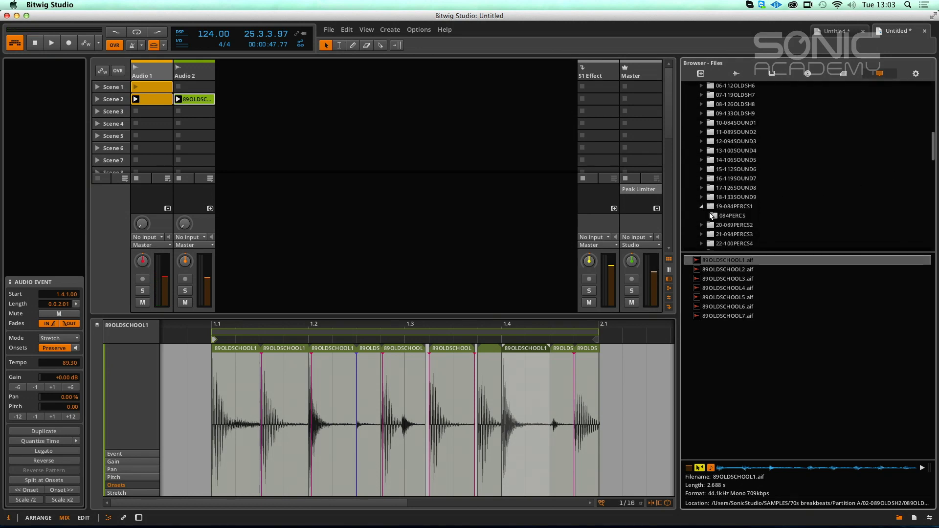
click(712, 215)
click(730, 259)
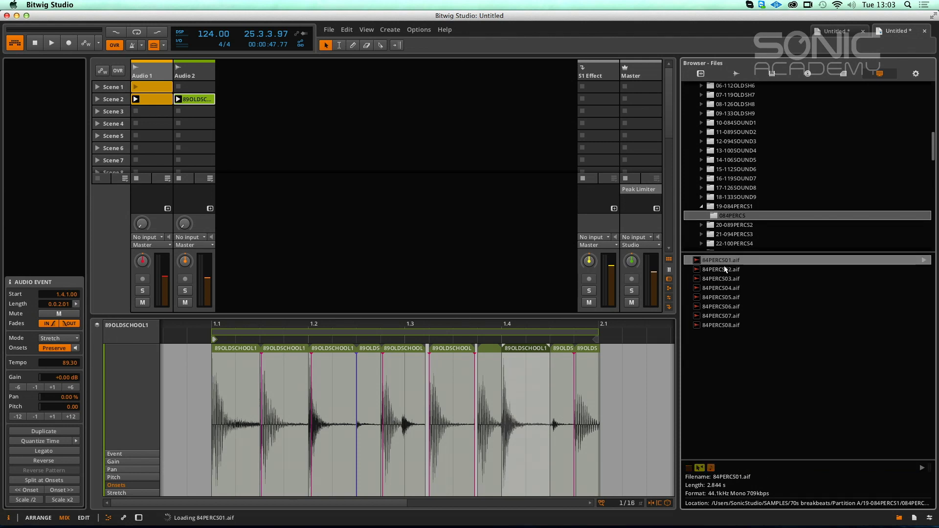
key(Down)
key(Down)
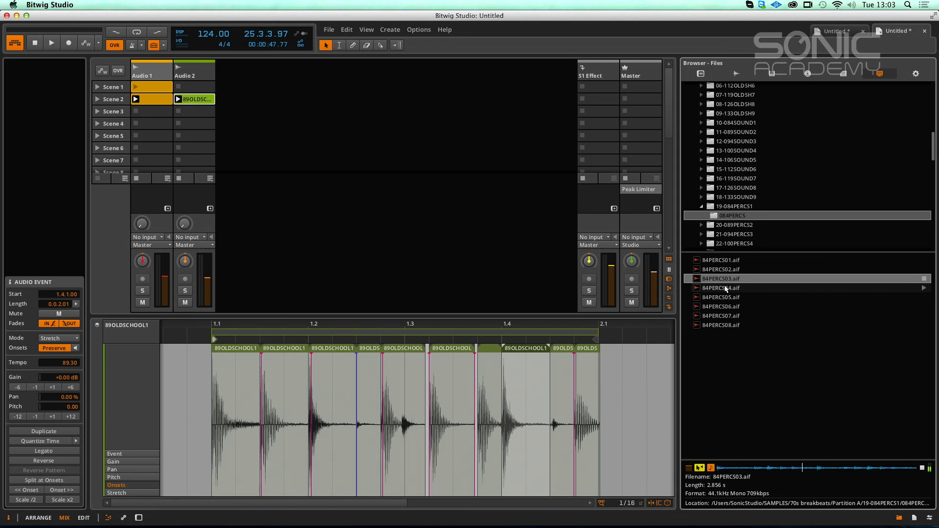
key(Down)
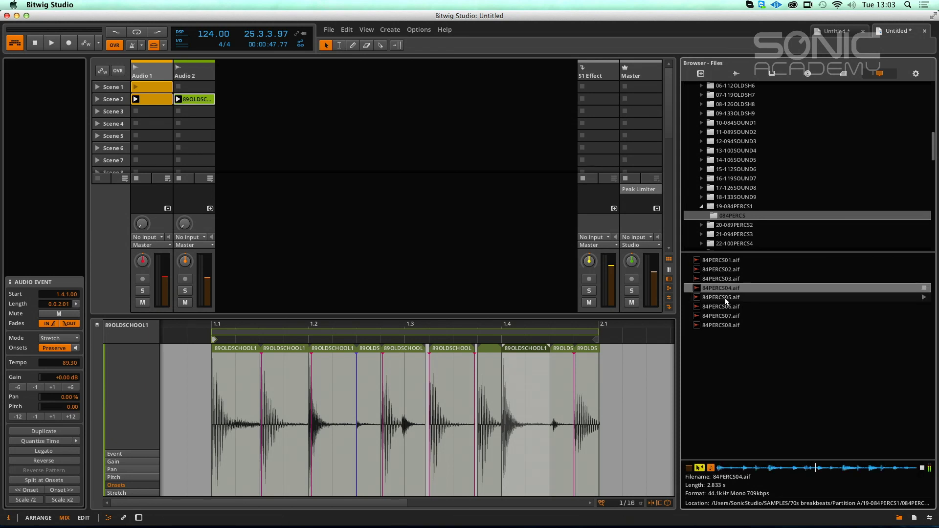
Step: Add 84PERCS04.aif to Scene 2 on a new audio track and insert onsets at the hits near 1.2.2 and 1.2.4
drag(362, 154, 237, 104)
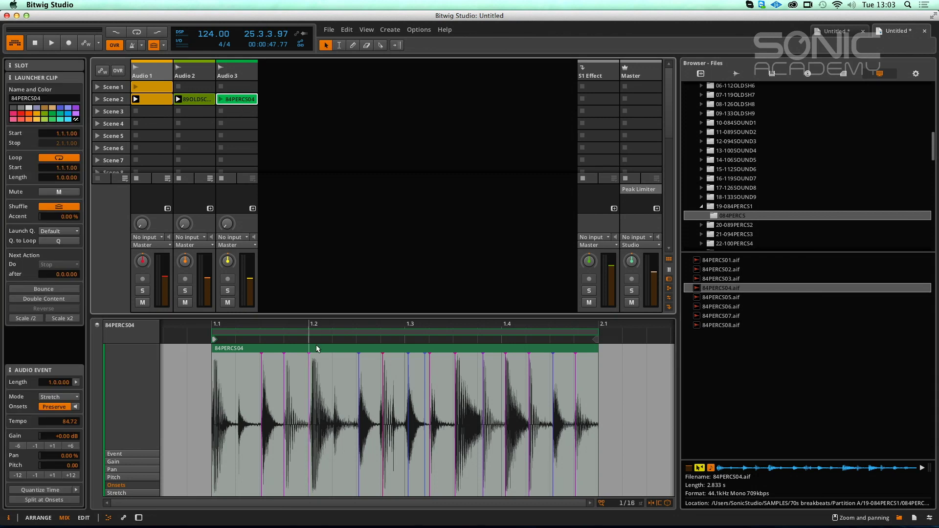
drag(331, 327, 369, 399)
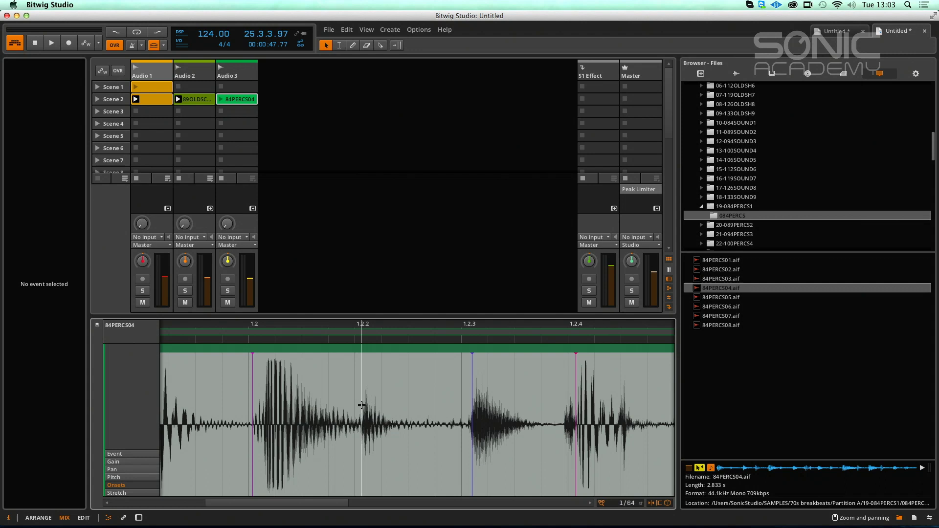
click(361, 405)
drag(389, 326, 229, 326)
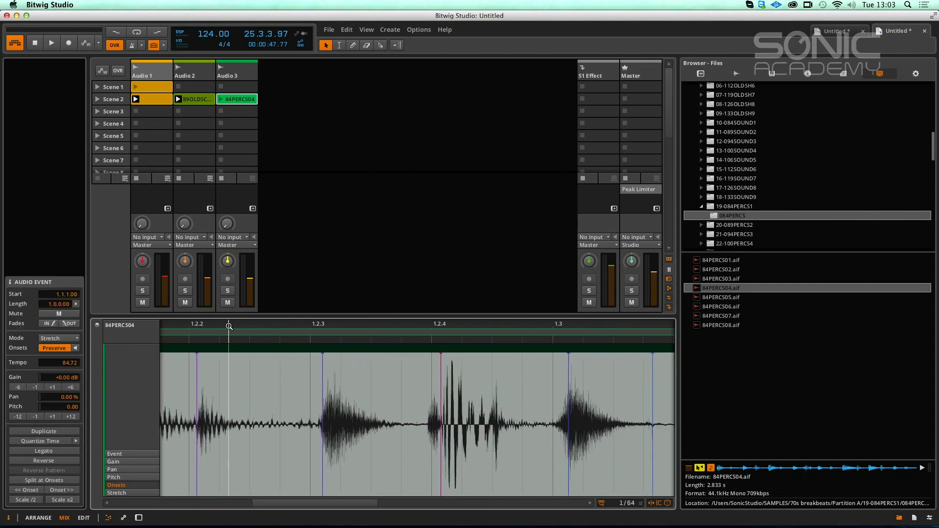
click(428, 409)
Step: Move the onset near 1.3 back to the start of its hit and nudge the following onset to position 1.2.3.21
drag(558, 326, 492, 369)
click(495, 372)
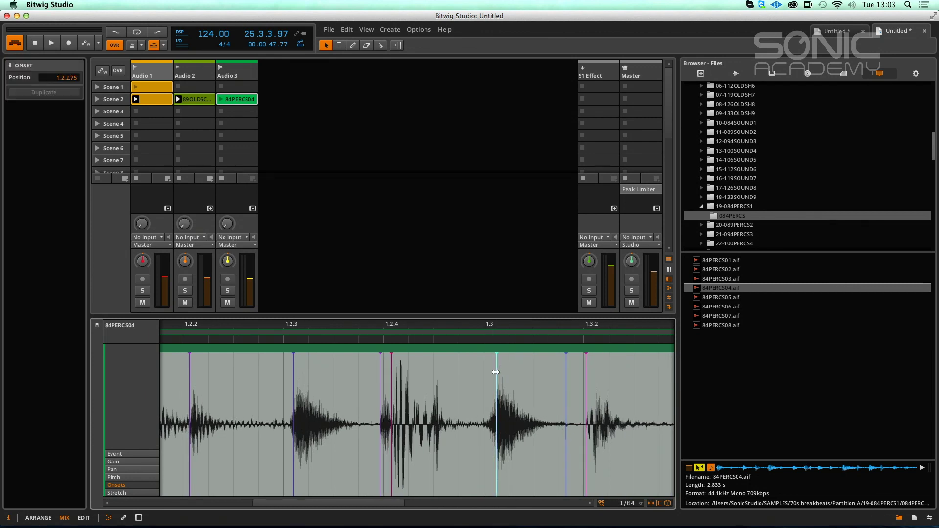
click(567, 373)
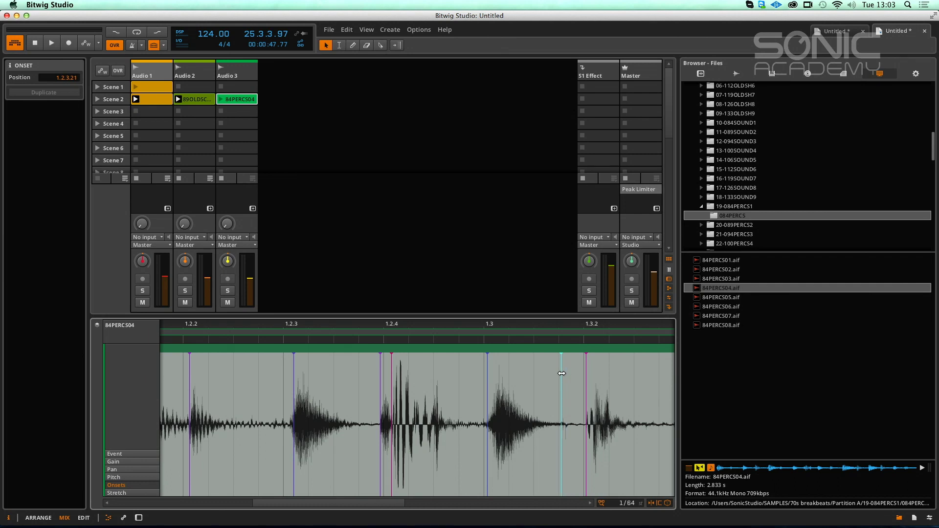
drag(603, 333, 239, 333)
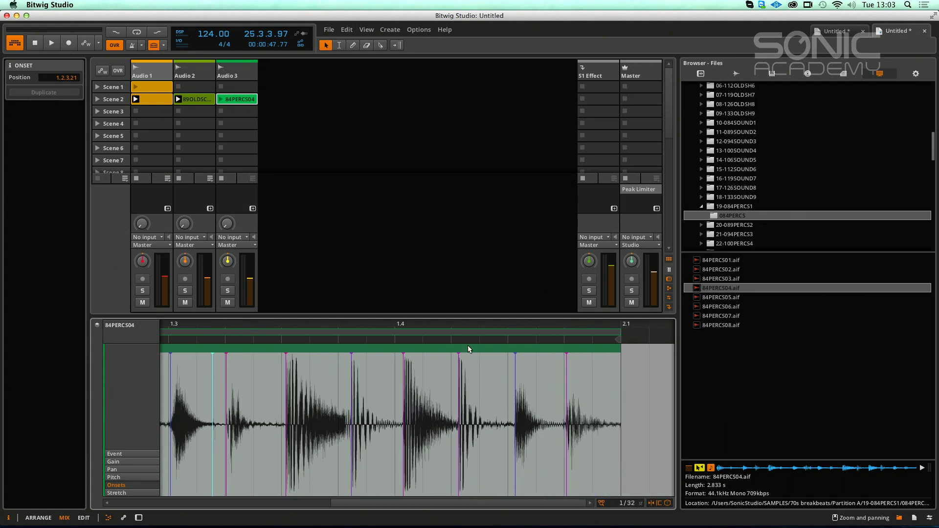
Step: Nudge the onset near 1.4.4 to position 1.3.3.63 and insert an onset at the hit just after 1.1.2
drag(564, 333, 585, 342)
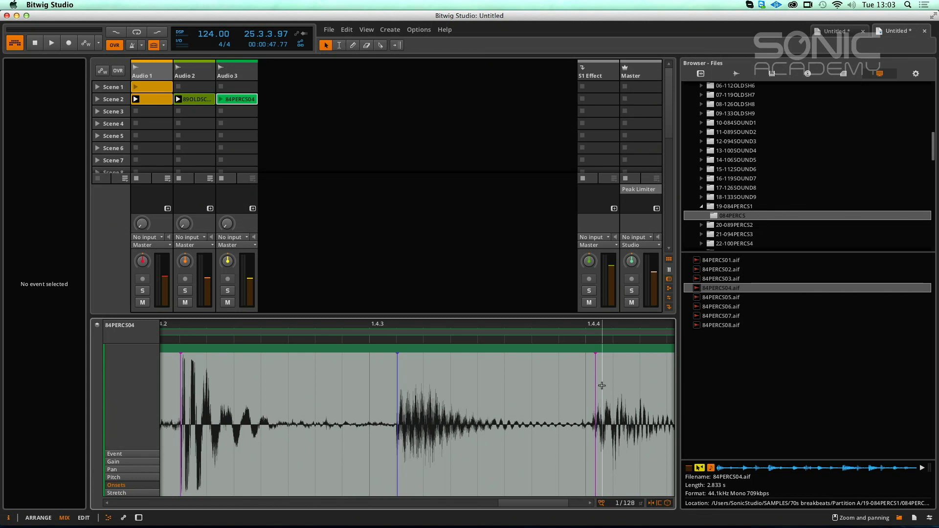
drag(596, 387, 591, 388)
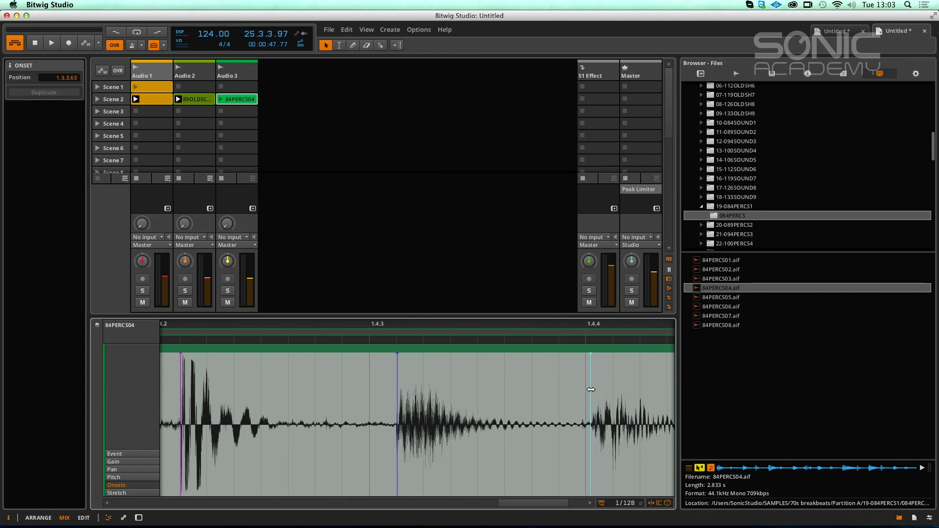
drag(554, 323, 661, 299)
drag(245, 329, 342, 417)
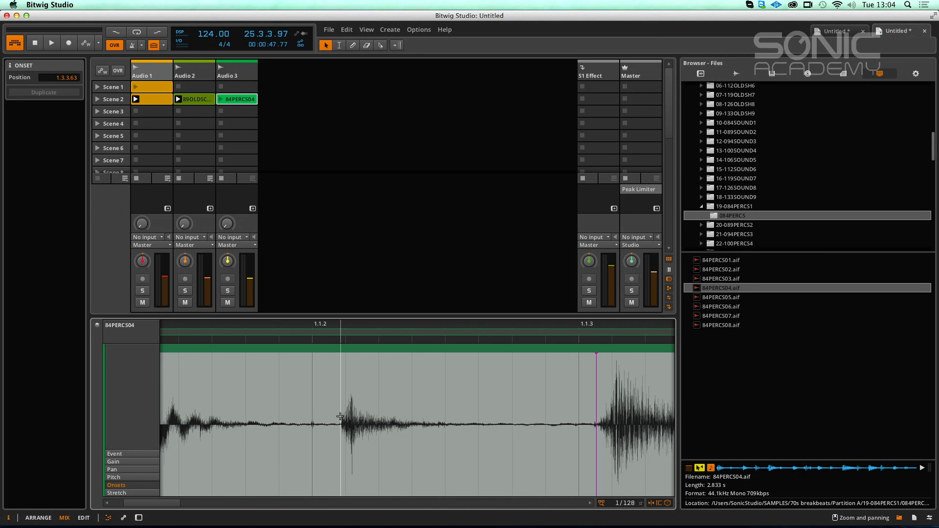
click(340, 417)
Step: Split the 84PERCS04 audio event at its onsets
drag(370, 326, 370, 239)
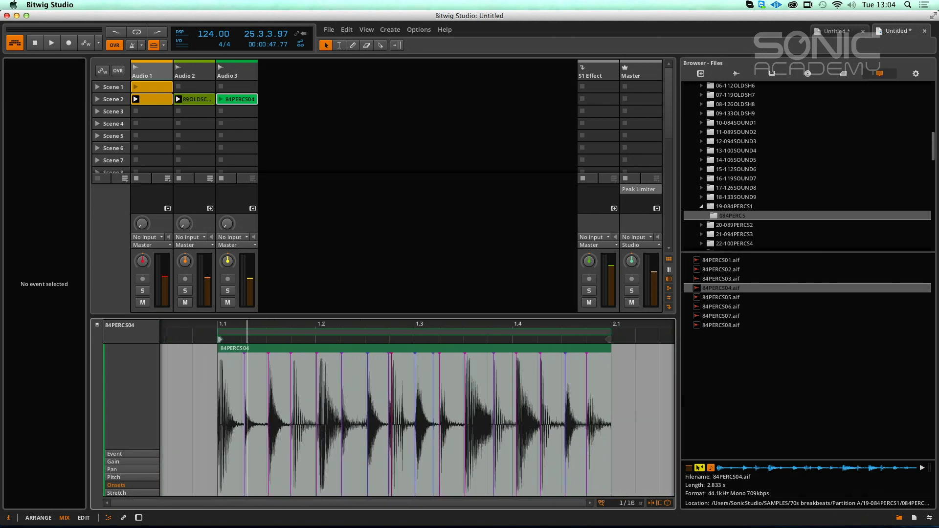
click(238, 351)
click(45, 480)
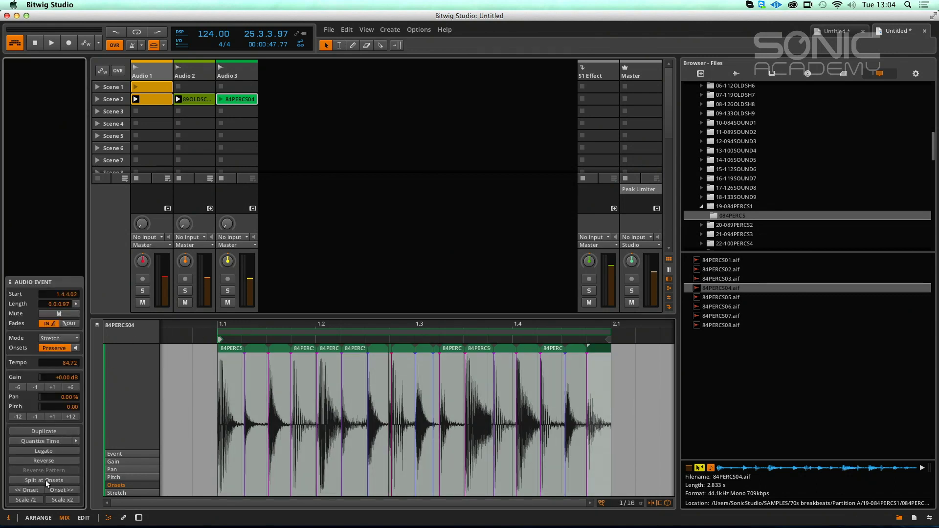
Step: Launch the 84PERCS04 clip with the other clips and quantize the timing of all its slices
key(space)
click(218, 101)
key(space)
drag(205, 344, 616, 367)
key(q)
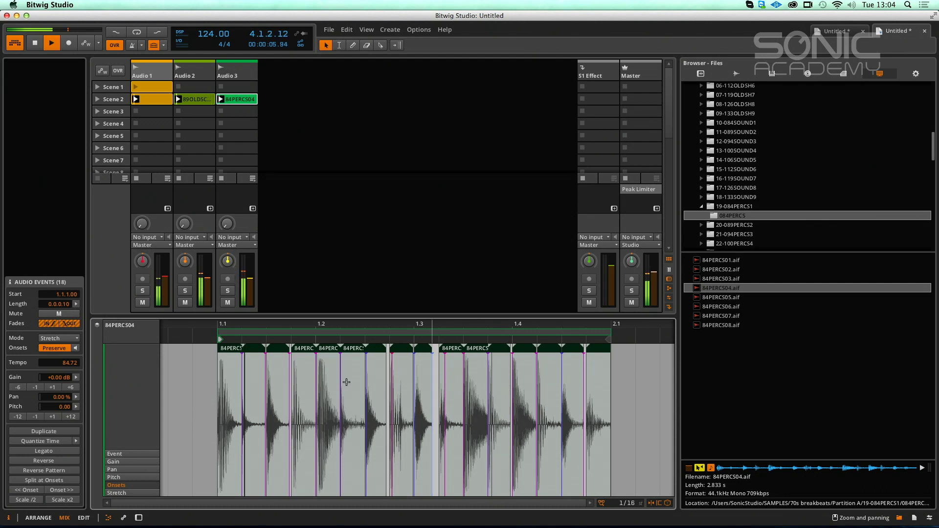
Step: Move the 84PERCS04 slice at beat 1.2 earlier to start at 1.1.4.87 and play the clips
mouse_move(316, 323)
mouse_down()
mouse_move(315, 315)
mouse_move(338, 349)
mouse_move(451, 351)
mouse_move(393, 348)
mouse_move(390, 327)
mouse_move(271, 326)
mouse_up()
key(space)
key(super+z)
click(407, 371)
key(space)
scroll(532, 416, down, 5)
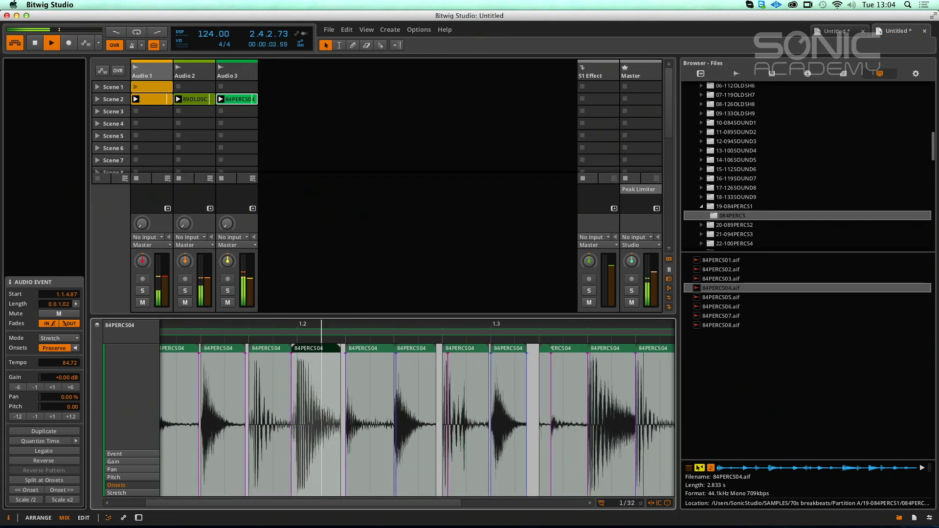
Step: Lower the Audio 3 track's volume and move the 84PERCS04 slice near beat 1.3 earlier to start at 1.2.4.87
drag(248, 278, 248, 287)
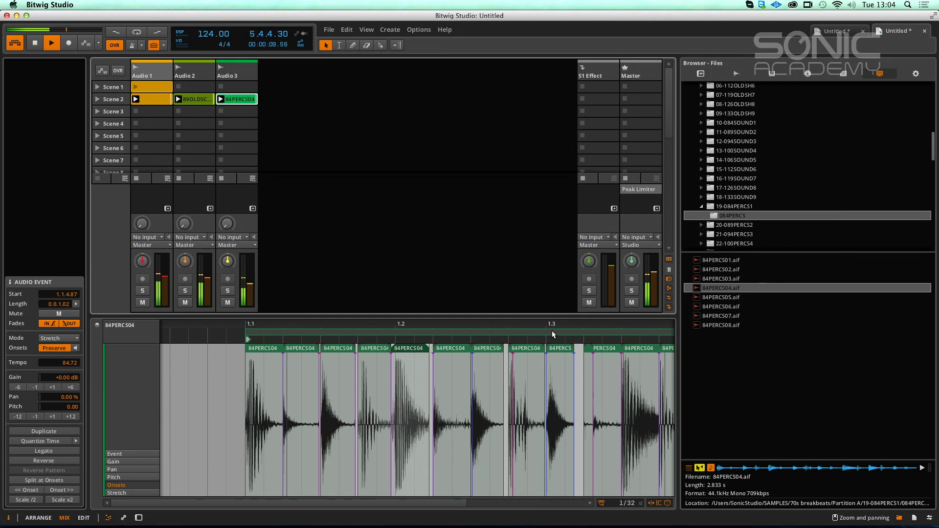
drag(553, 330, 516, 351)
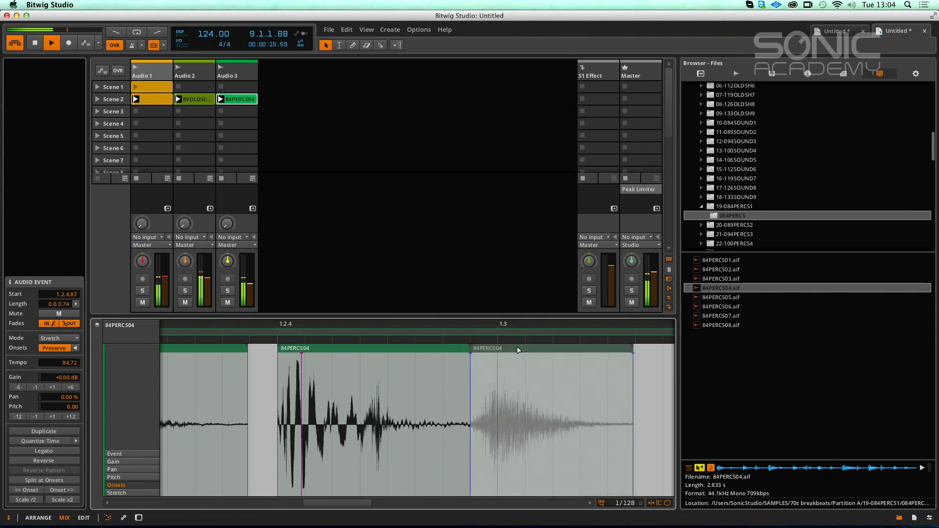
drag(516, 324, 490, 341)
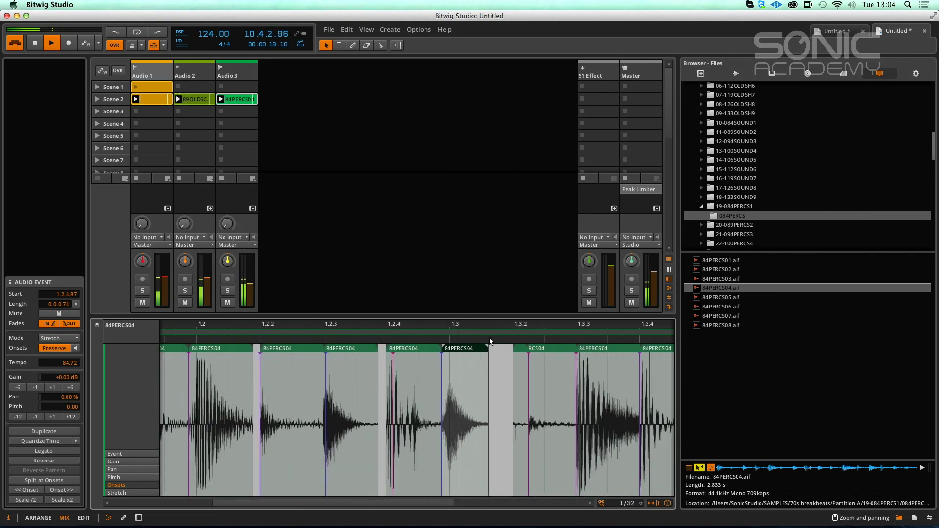
Step: Select the 84PERCS04 slice starting at 1.3.2.00, check its hit against the grid and stop playback
click(520, 352)
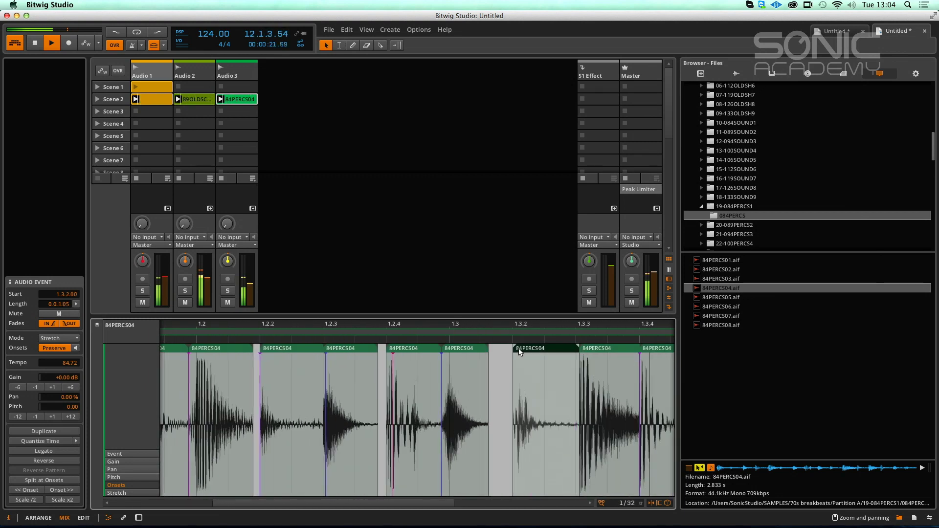
drag(553, 324, 504, 357)
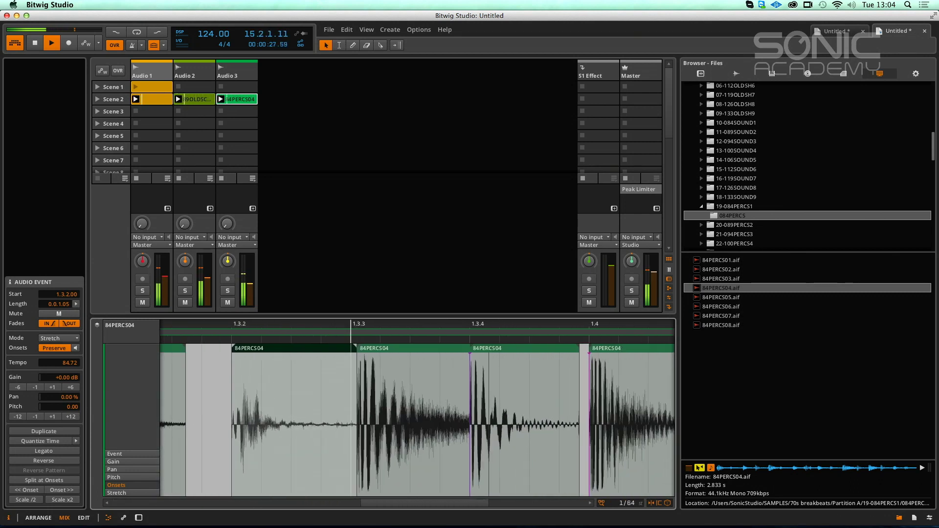
key(space)
drag(427, 323, 427, 301)
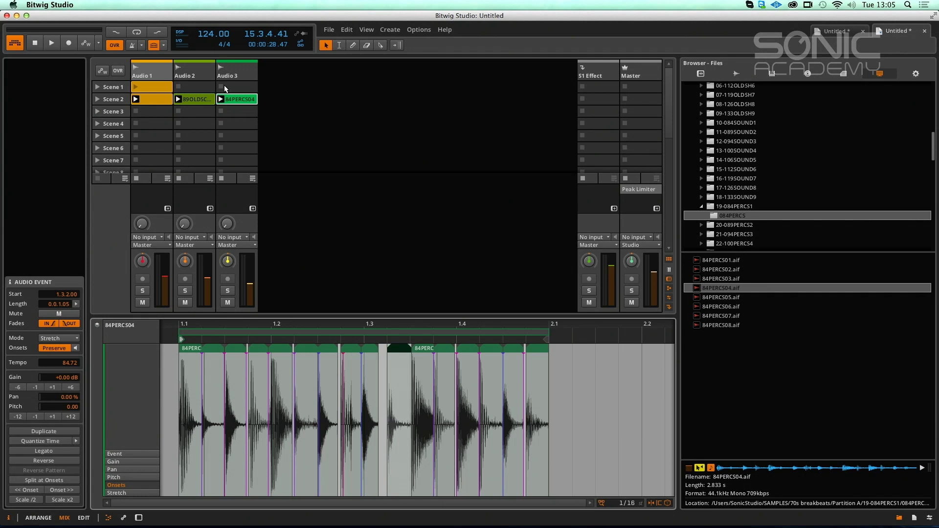
Step: Slice the 84PERCS04 clip to a Drum Machine using Slice Raw, sliced at Onset
click(244, 98)
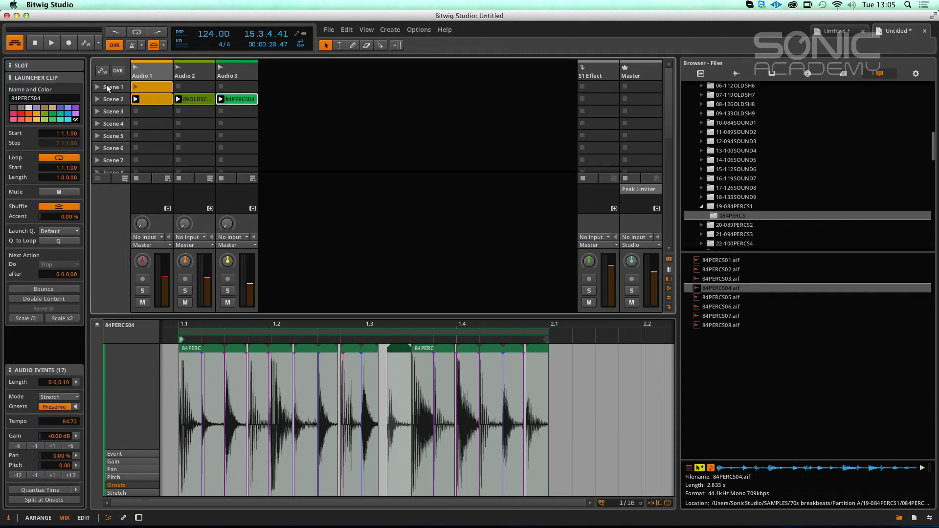
right_click(225, 99)
click(262, 181)
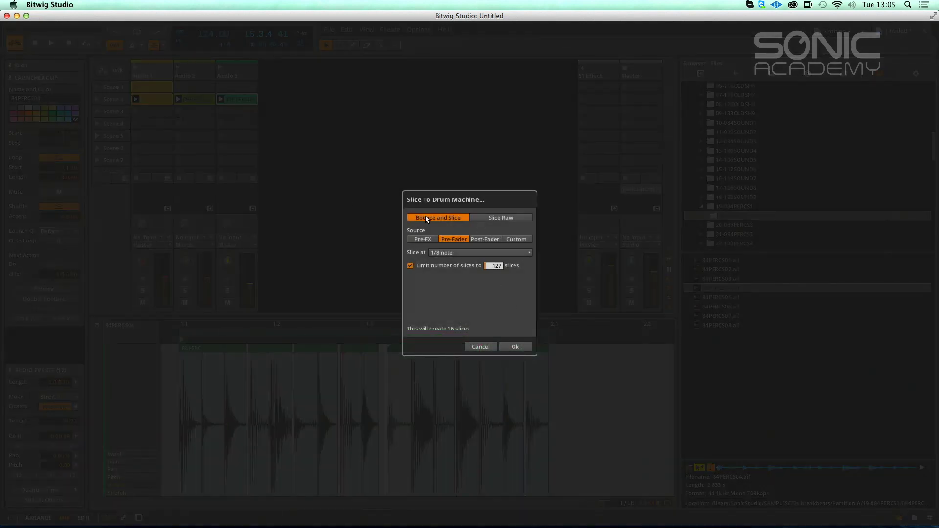
click(480, 219)
click(455, 232)
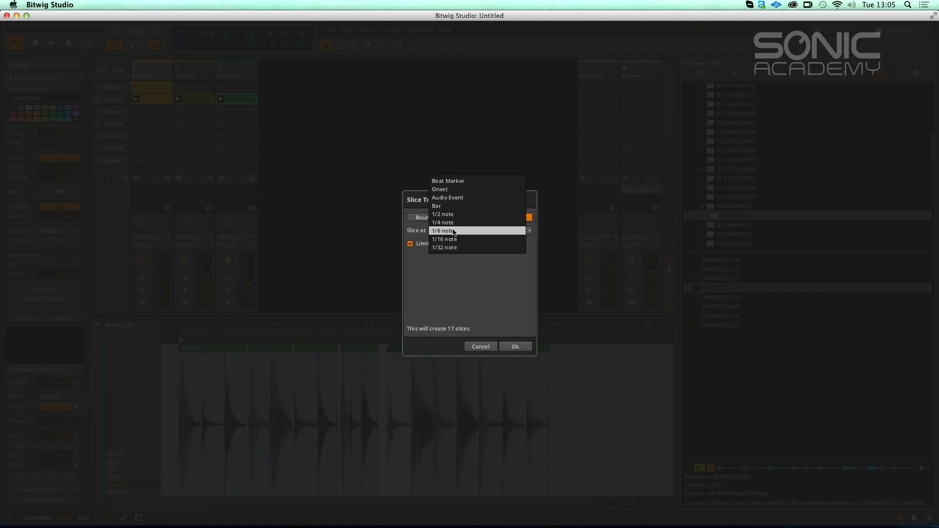
click(462, 190)
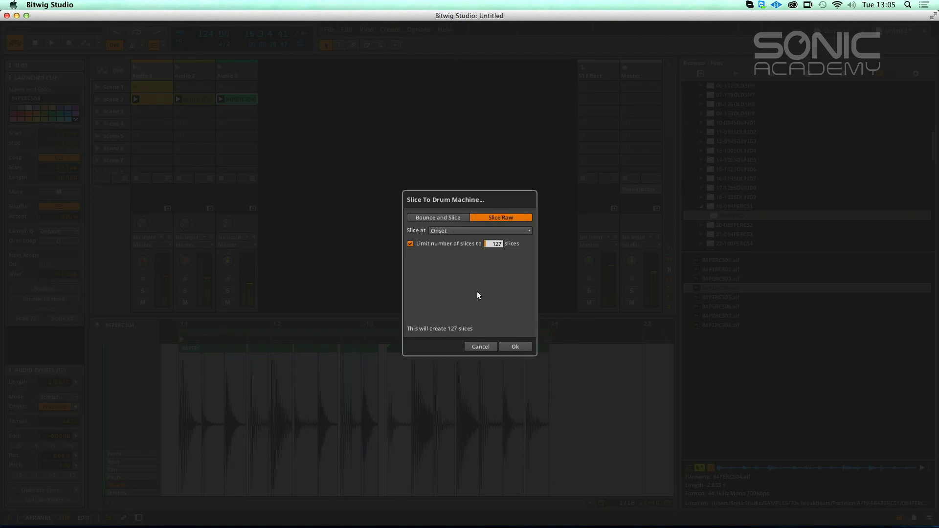
click(516, 350)
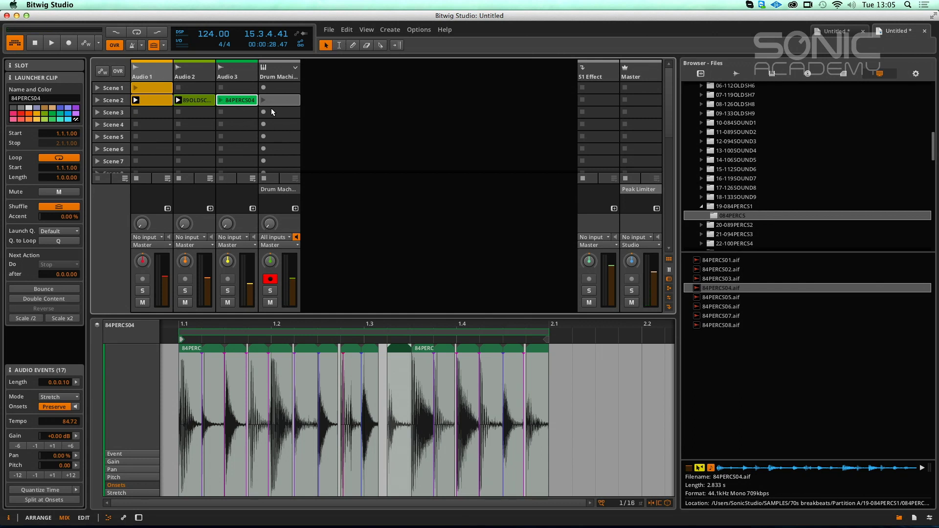
Step: Launch the Drum Machine track's sliced Scene 2 clip, examine its notes in an enlarged editor and stop playback
click(272, 103)
click(263, 101)
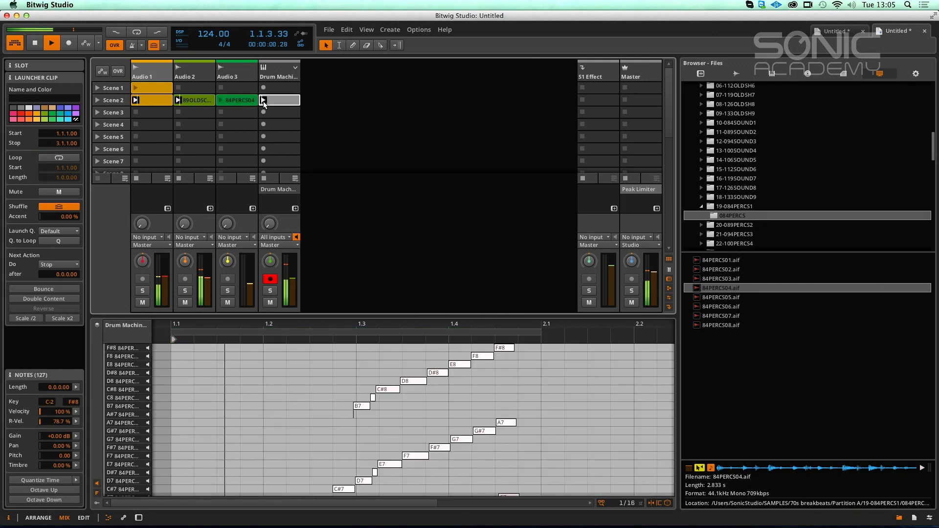
drag(304, 319, 319, 163)
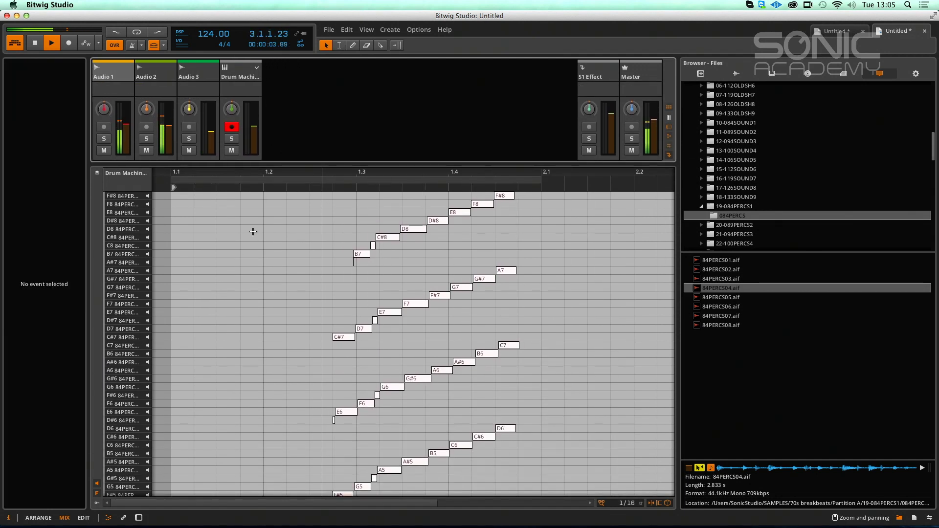
key(space)
drag(276, 164, 277, 88)
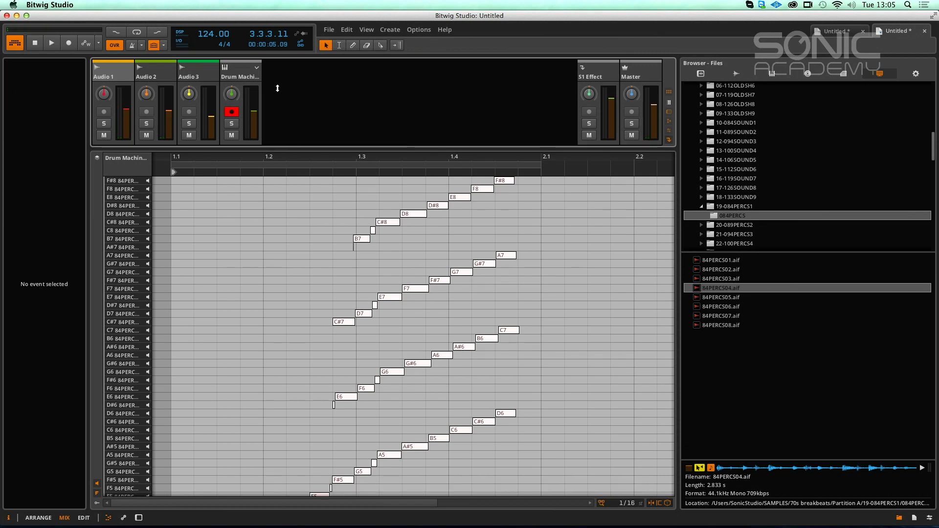
Step: Create an empty clip in the Drum Machine track's Scene 1 slot and enlarge its note editor during playback
double_click(274, 157)
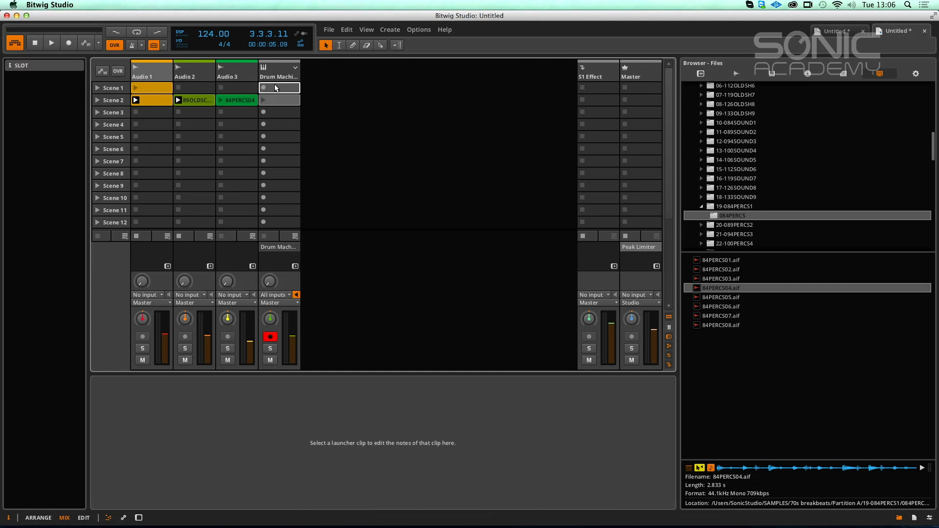
double_click(268, 91)
key(space)
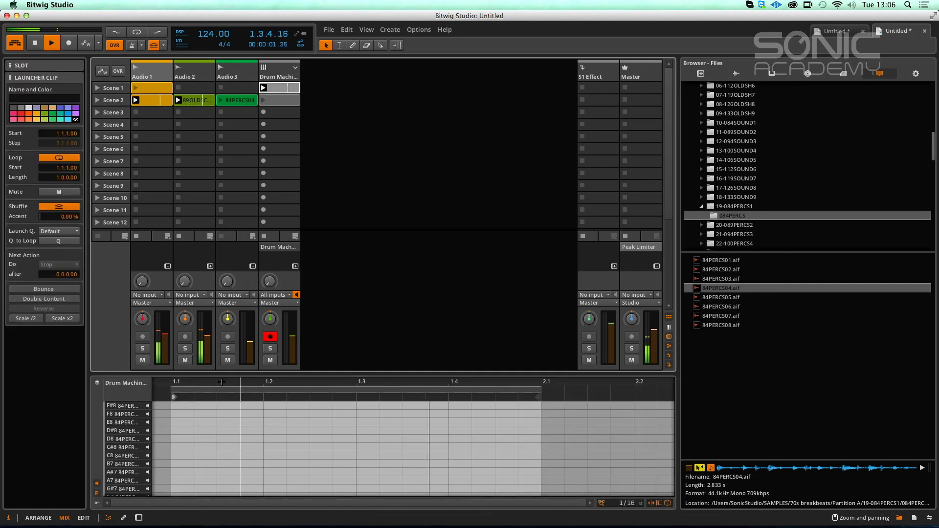
drag(212, 372, 247, 115)
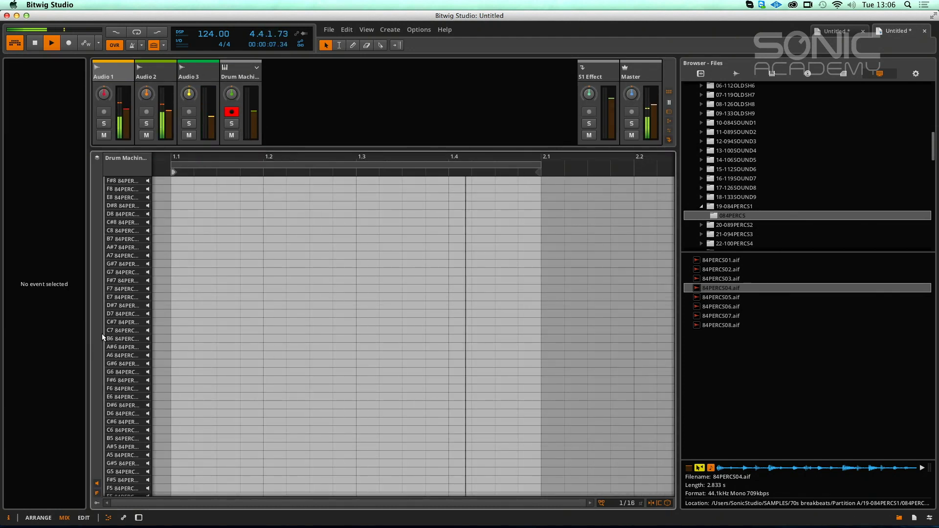
drag(184, 158, 192, 158)
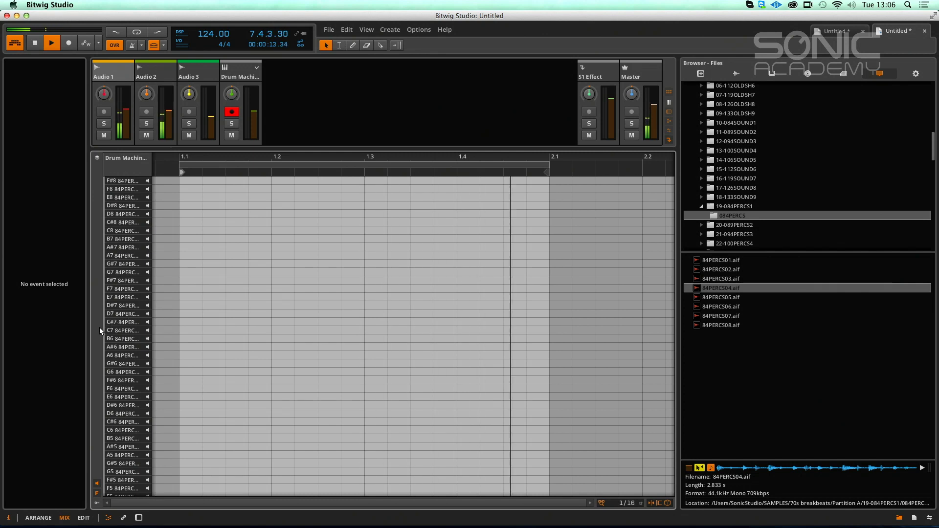
Step: Stop playback and audition the Drum Machine's slices from C-2 upwards to find a usable hit
drag(110, 325, 143, 62)
scroll(142, 361, down, 10)
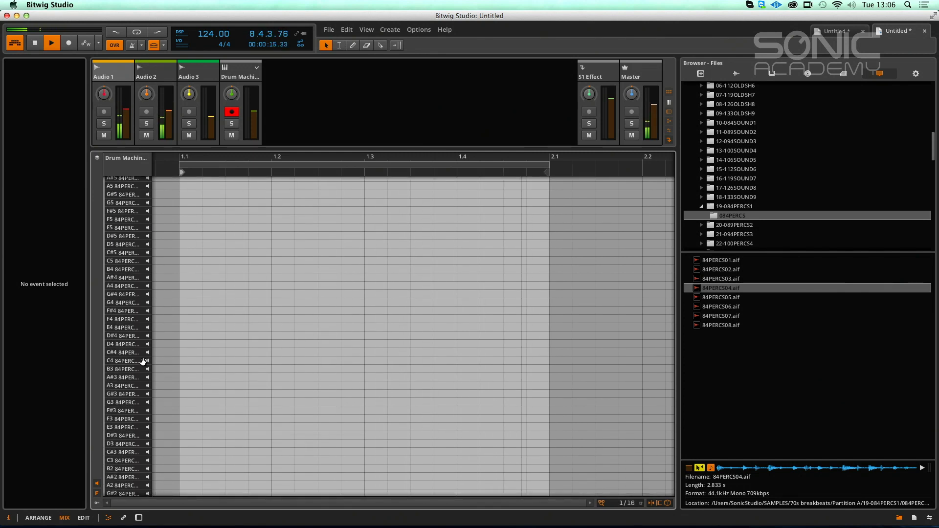
scroll(136, 456, down, 3)
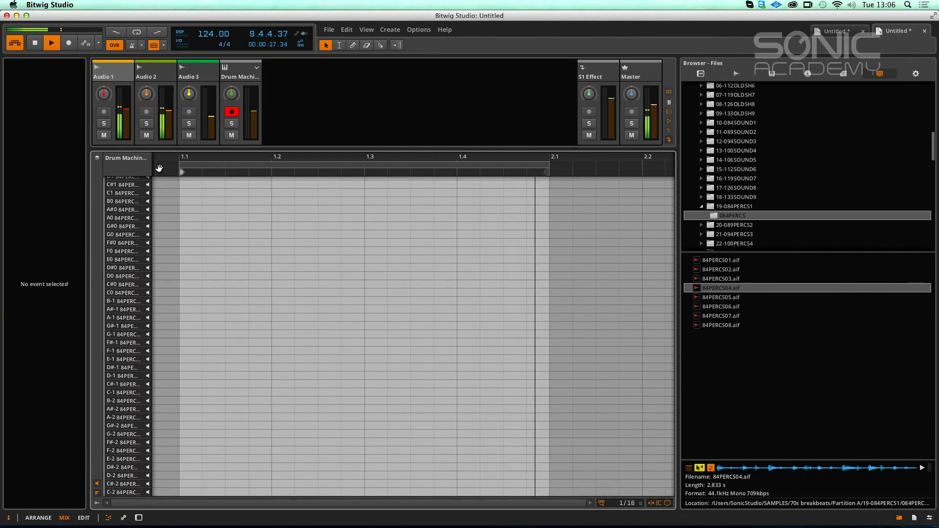
key(space)
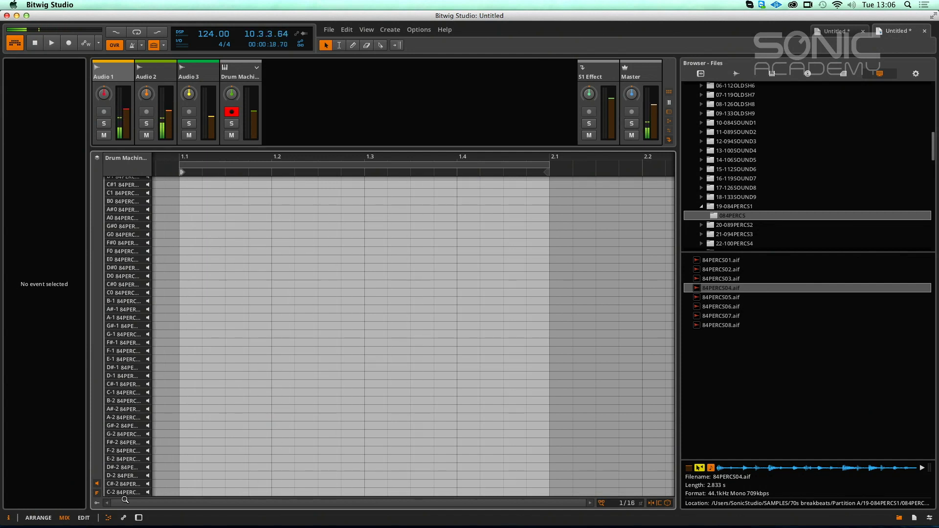
click(147, 493)
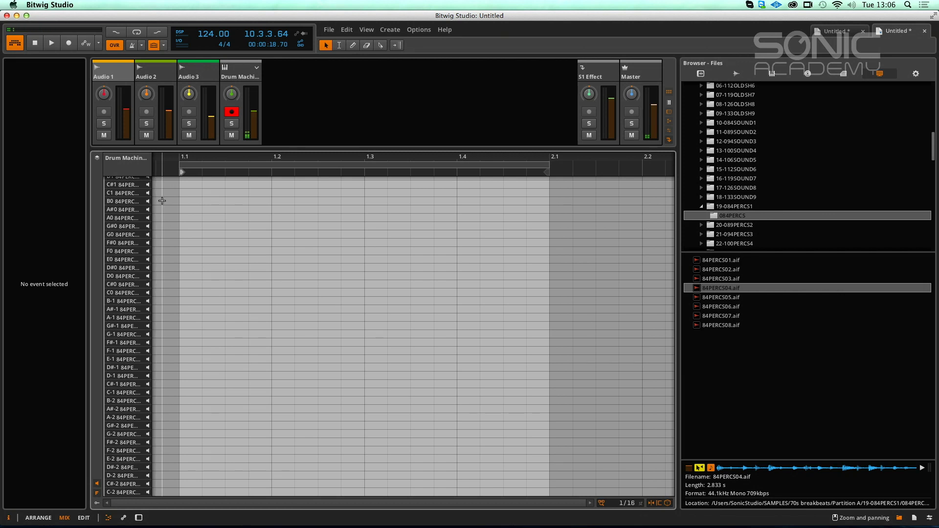
click(148, 235)
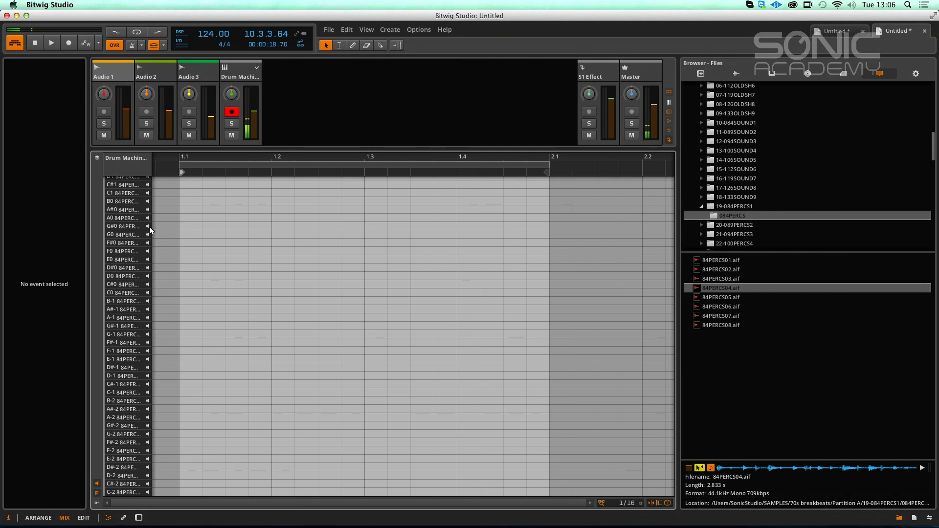
drag(113, 249, 118, 353)
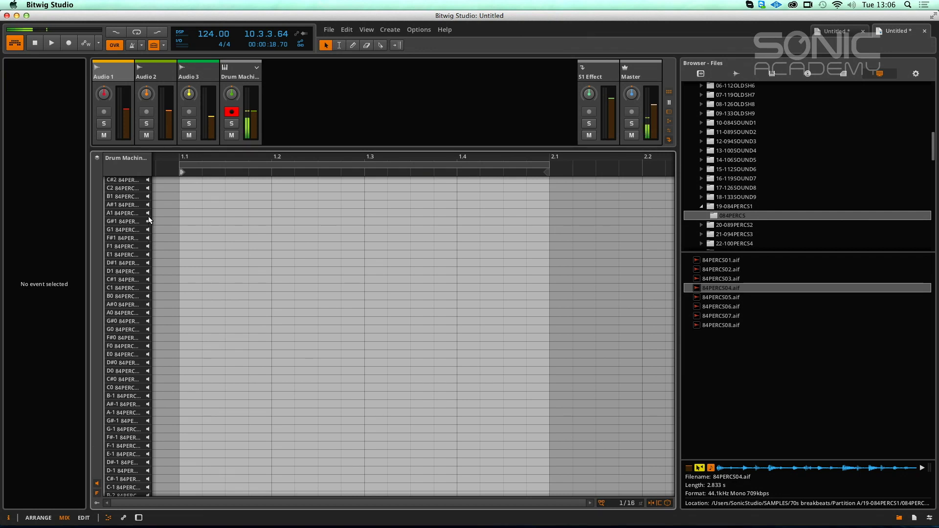
Step: Add A1 notes at 1.2.1.00 and 1.4.1.00 in the Drum Machine's Scene 1 clip and launch it
double_click(278, 213)
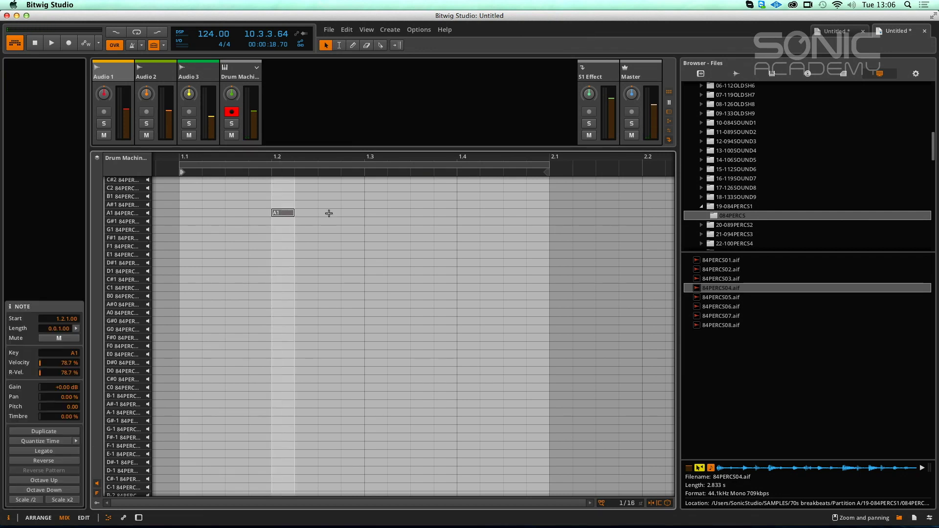
double_click(465, 213)
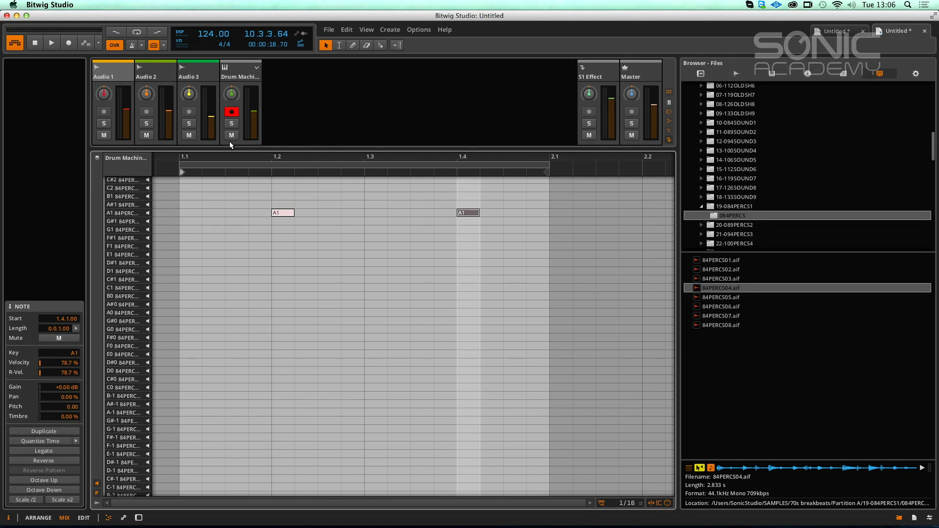
drag(229, 149, 215, 337)
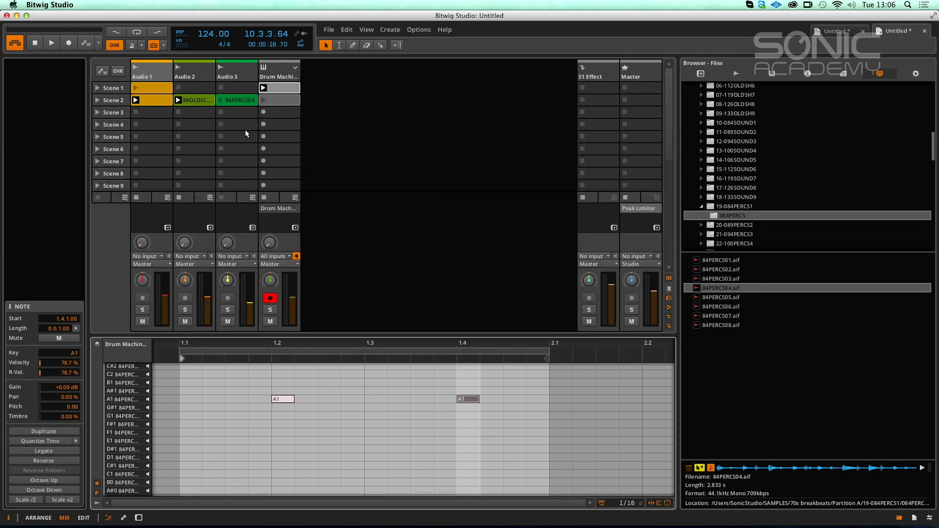
click(263, 88)
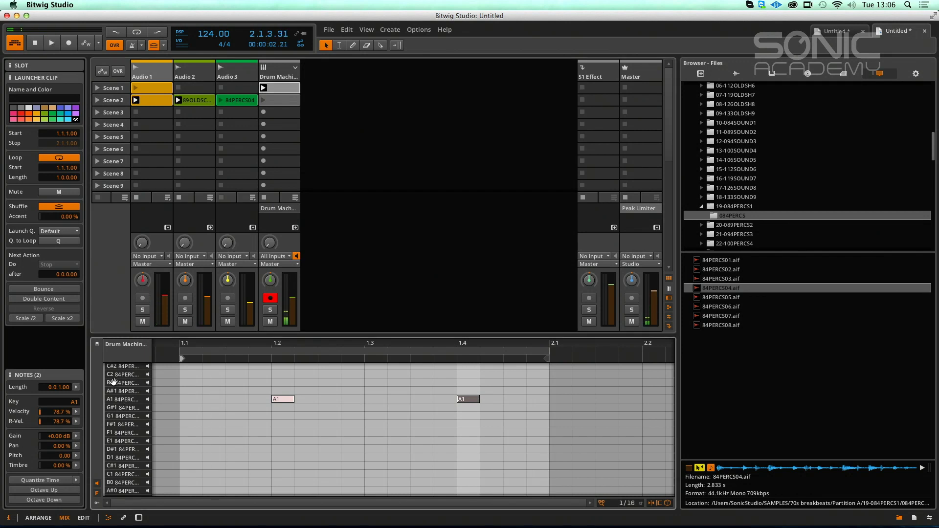
Step: Audition the slices above A1 and move the note at beat 1.2 from A1 up to C#2
click(114, 382)
scroll(114, 381, up, 5)
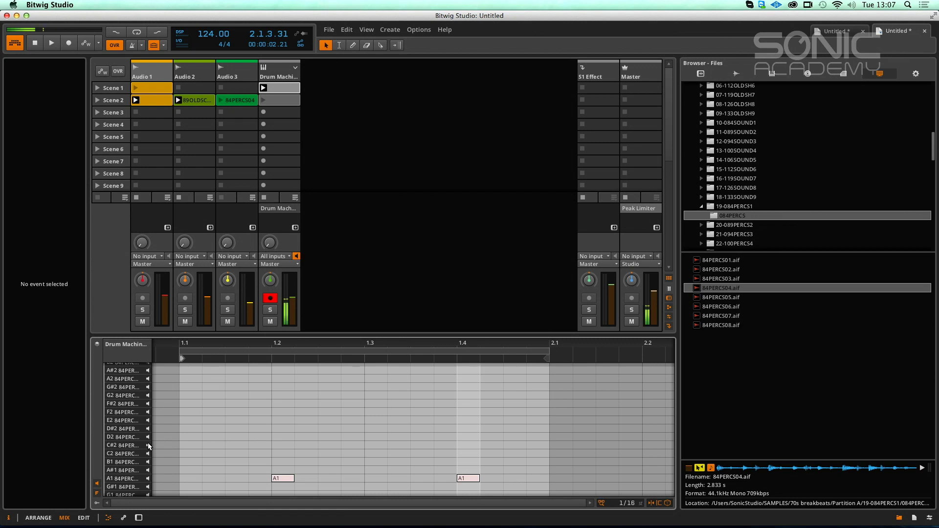
drag(282, 479, 281, 446)
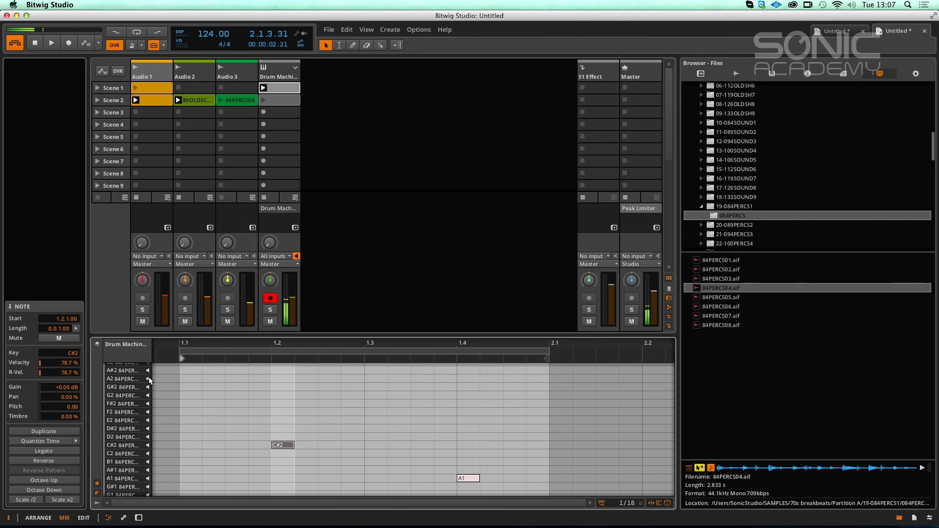
Step: Audition more Drum Machine slices above C#2 and below A1 to compare their sounds
click(105, 393)
scroll(127, 401, up, 3)
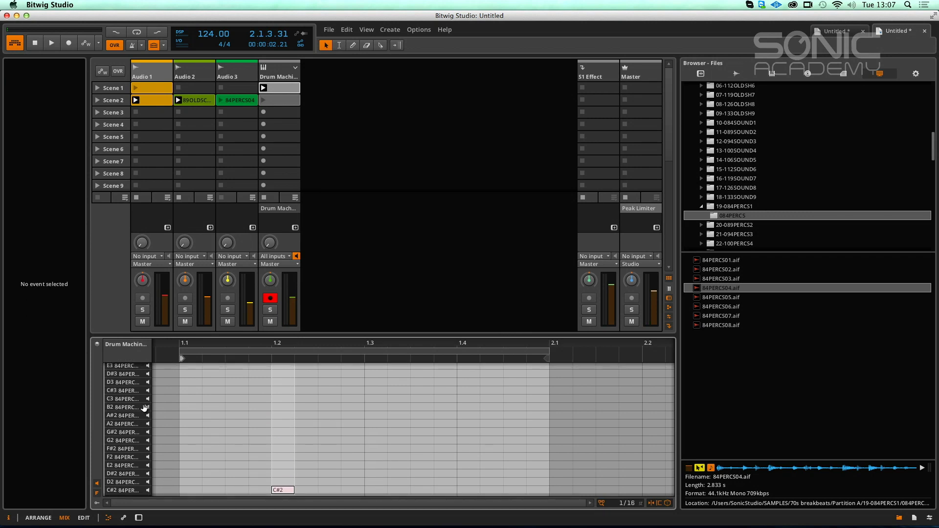
click(148, 390)
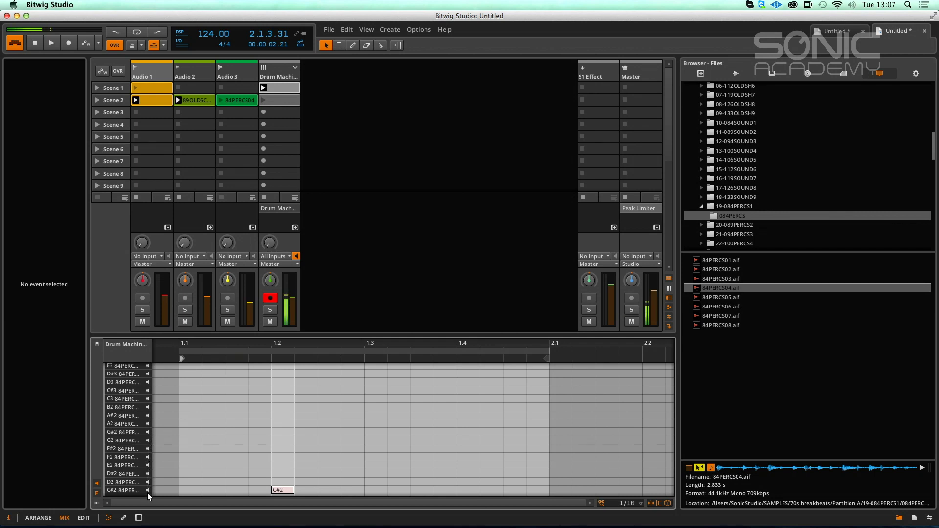
scroll(133, 423, down, 3)
scroll(144, 411, down, 4)
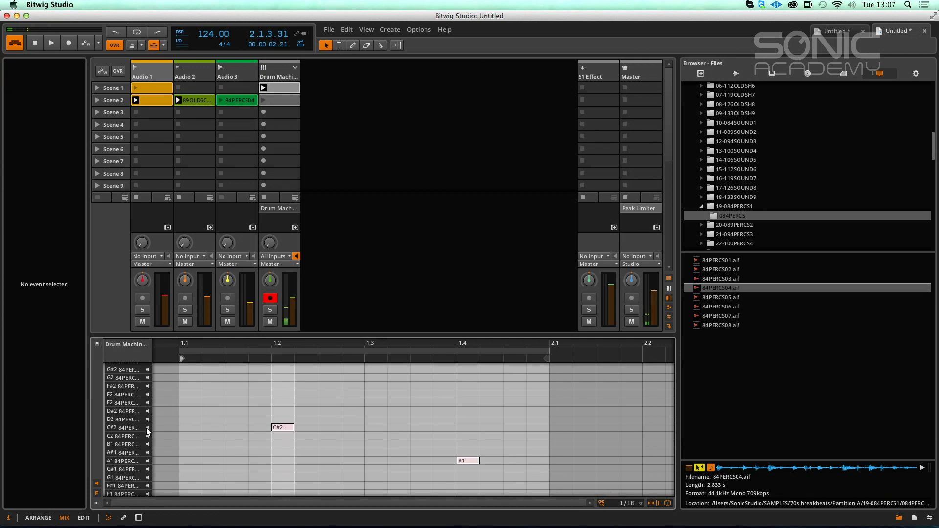
click(149, 461)
scroll(147, 442, down, 5)
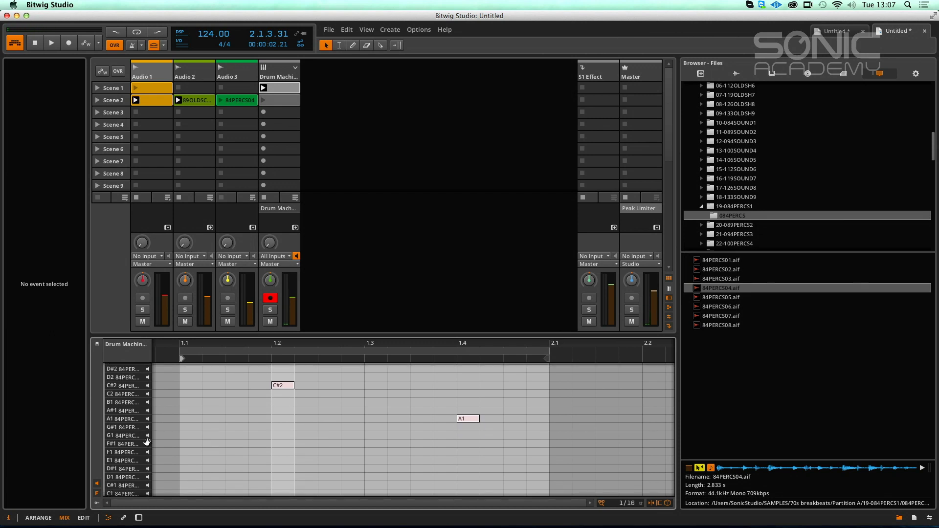
click(148, 452)
scroll(149, 455, down, 5)
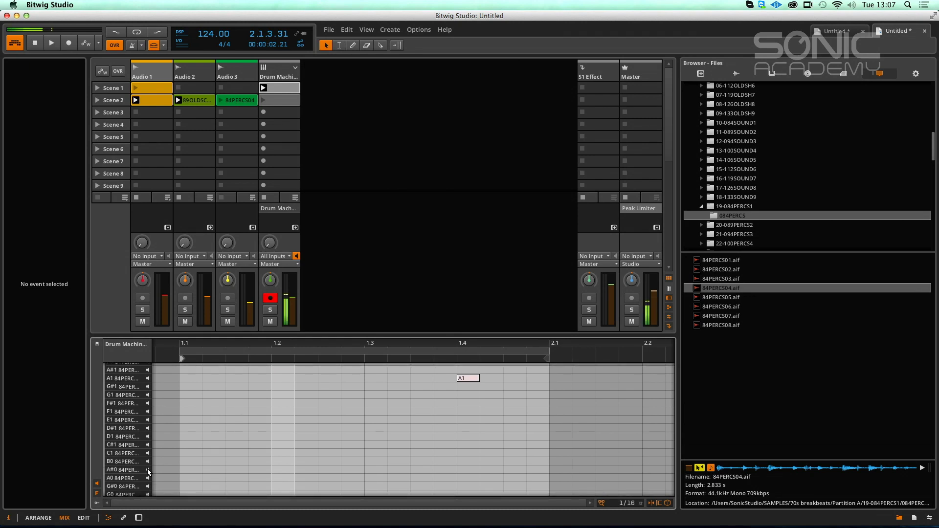
Step: Add an A#0 note at 1.1.1.00 in the Drum Machine clip, launch the Scene 1 clip and solo its track
double_click(191, 470)
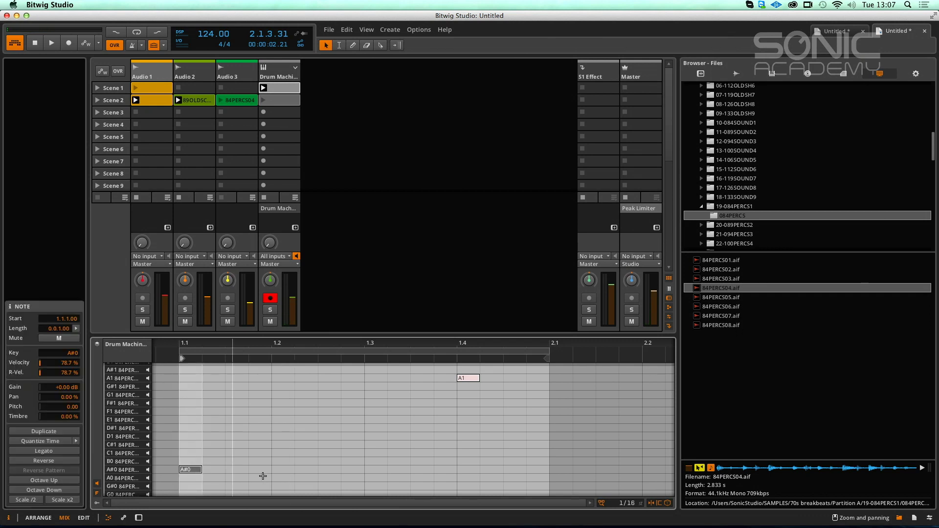
click(263, 89)
click(270, 310)
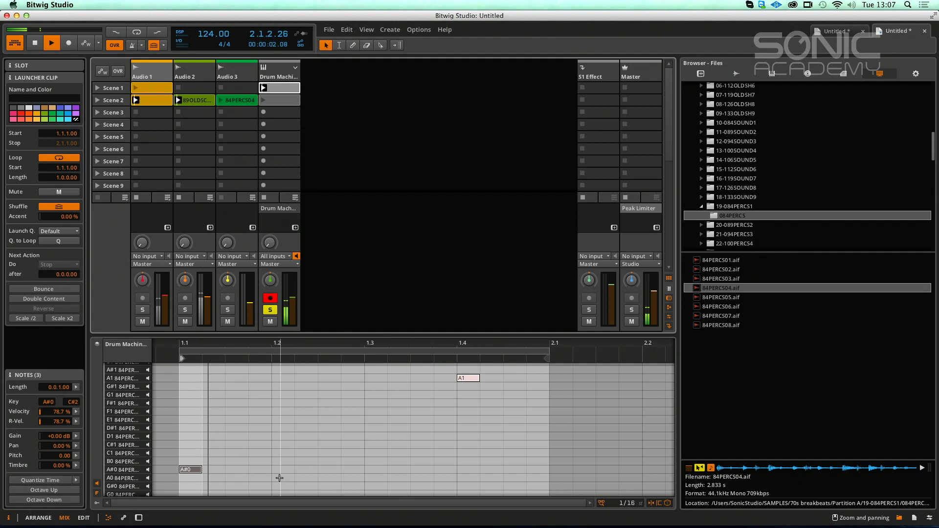
Step: Add a rising run of C1 at 1.1.2.00, C#1 at 1.1.3.00 and D1 at 1.1.4.00 to the clip
double_click(215, 462)
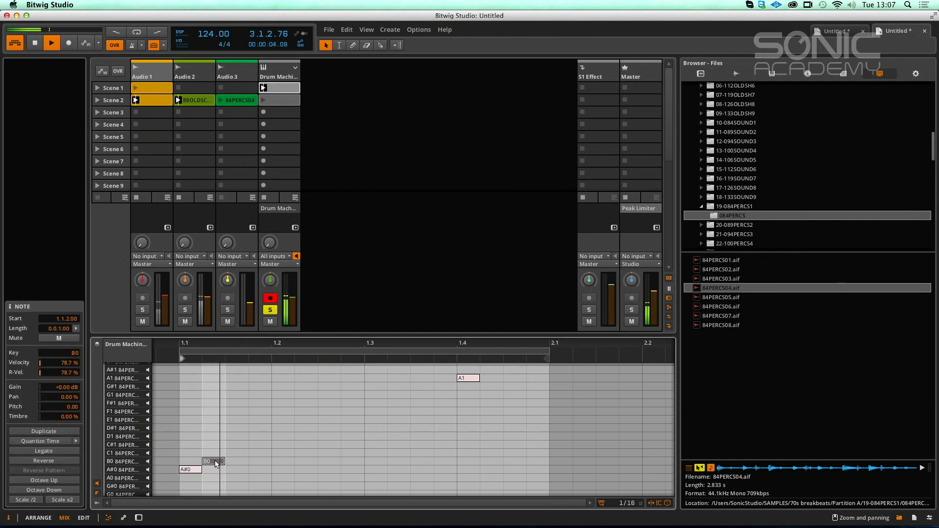
mouse_move(216, 462)
mouse_down()
mouse_move(211, 455)
mouse_move(227, 449)
mouse_up()
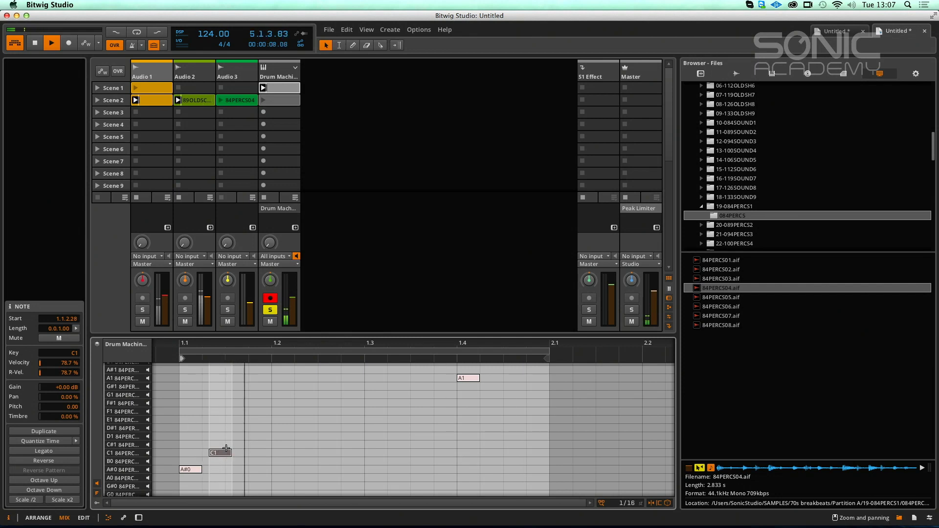
key(super+z)
double_click(236, 445)
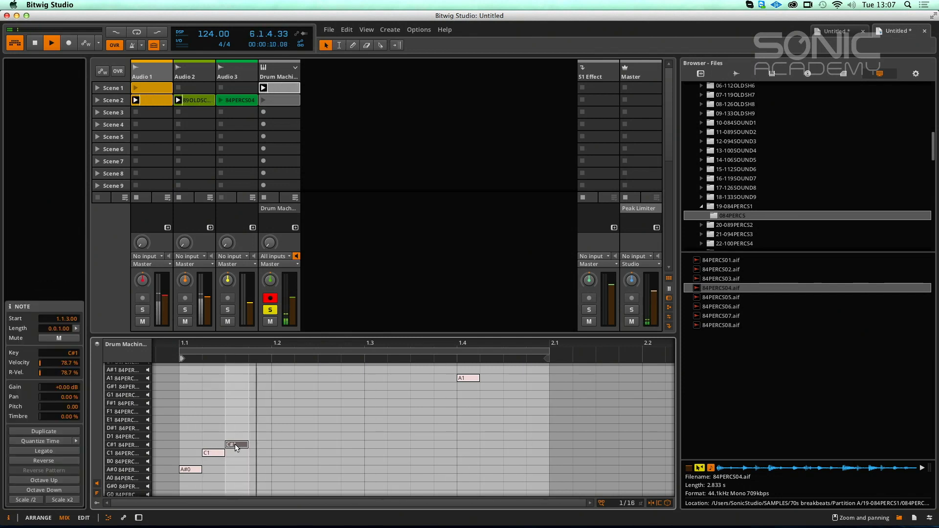
double_click(259, 436)
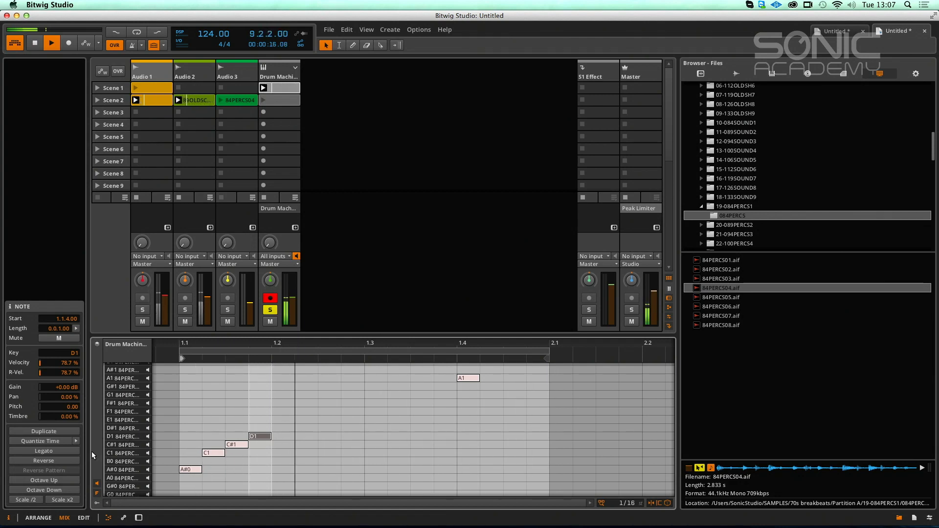
Step: Add C#1 at 1.2.1.00, C1 at 1.2.2.00, and A#0 notes at 1.2.4.00 and 1.3.3.00
double_click(282, 445)
double_click(306, 453)
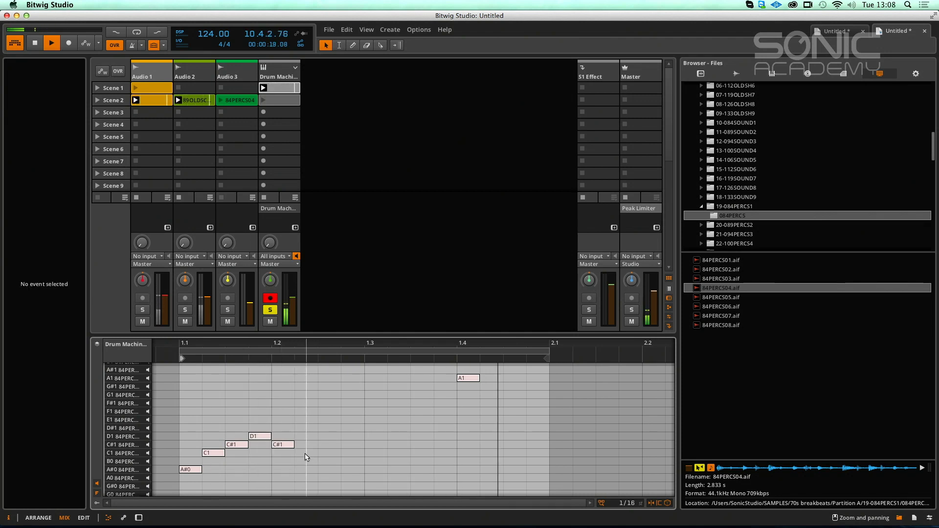
double_click(330, 470)
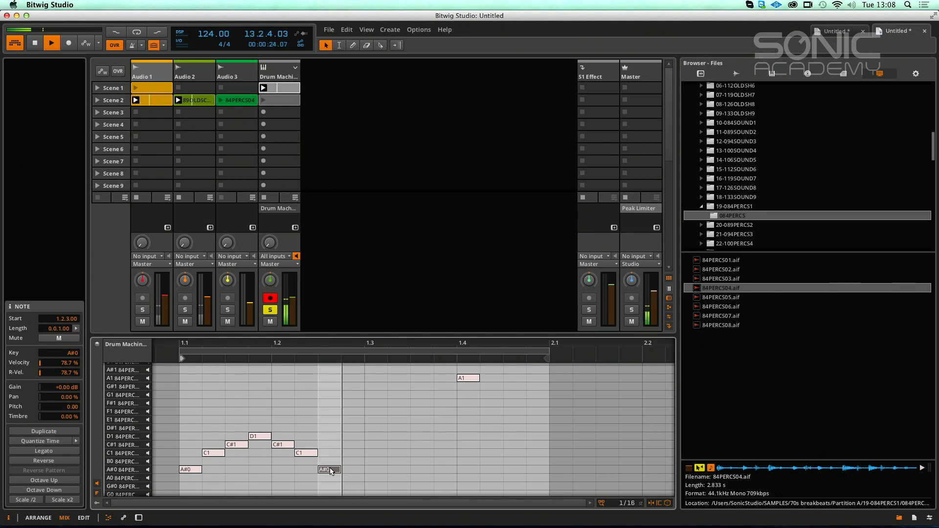
drag(330, 469, 421, 470)
double_click(404, 469)
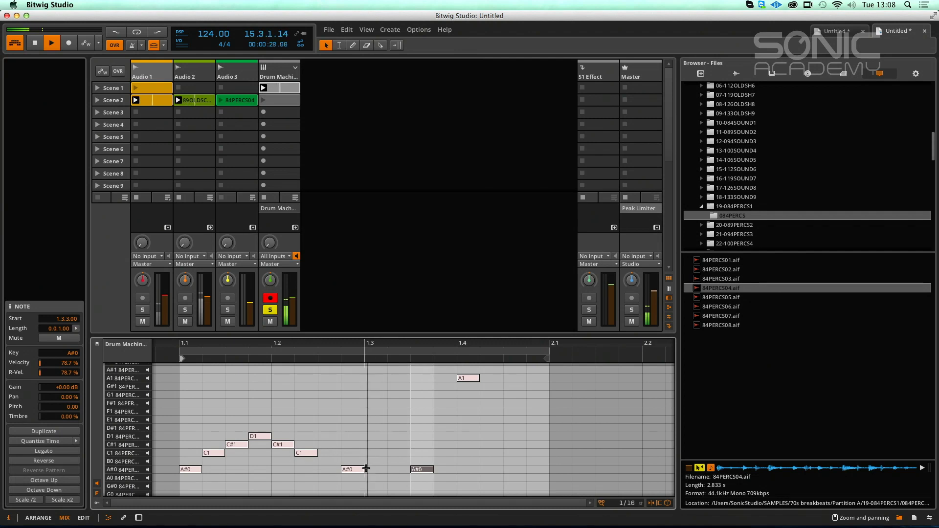
Step: Add C#1 notes at 1.2.3.00, 1.3.2.00 and 1.4.3.00
double_click(329, 437)
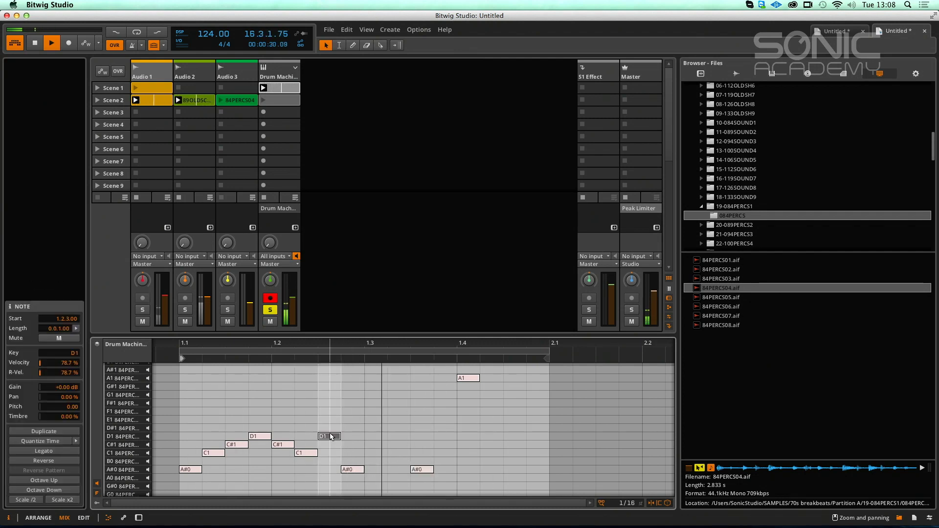
drag(330, 438, 329, 451)
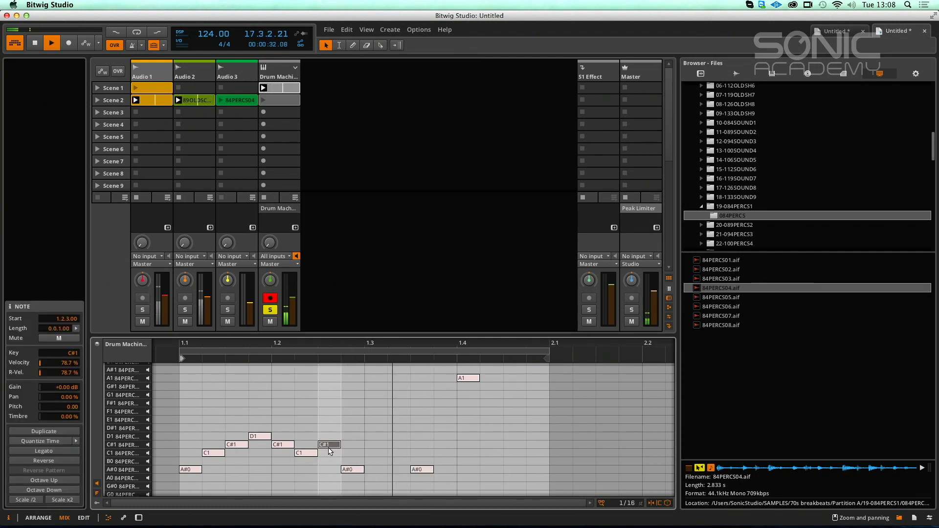
double_click(398, 446)
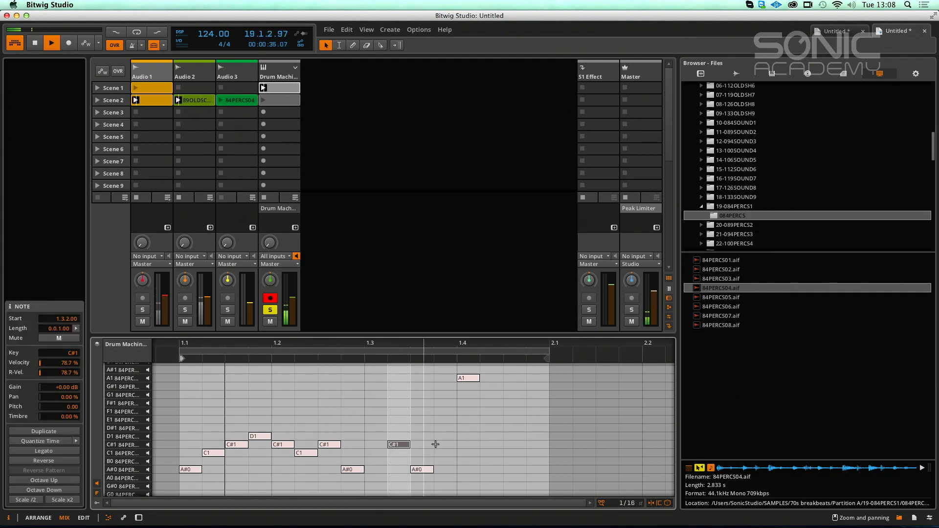
double_click(495, 445)
Step: Add C1 notes at 1.3.1.00, 1.3.3.00, 1.4.2.00 and 1.4.4.00 plus a D#1 note at 1.3.4.00, and stop playback
double_click(375, 453)
double_click(422, 454)
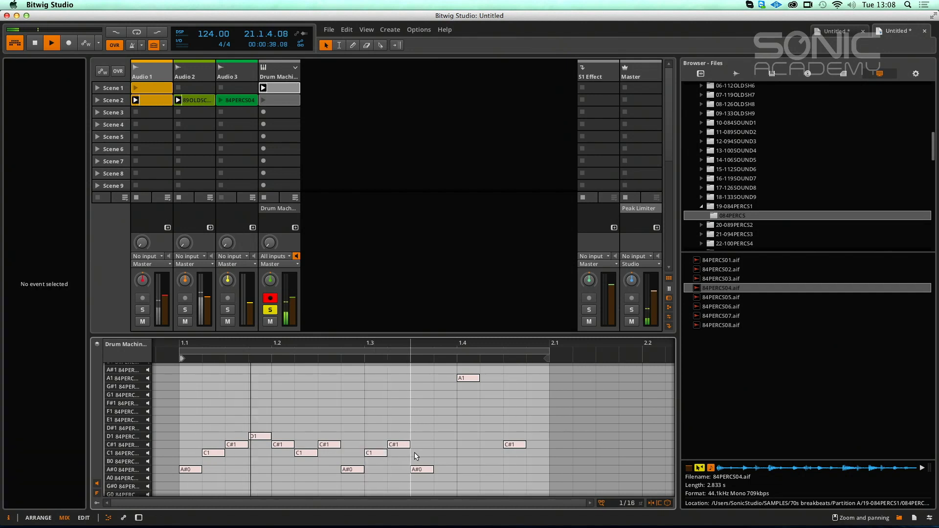
double_click(492, 453)
double_click(535, 453)
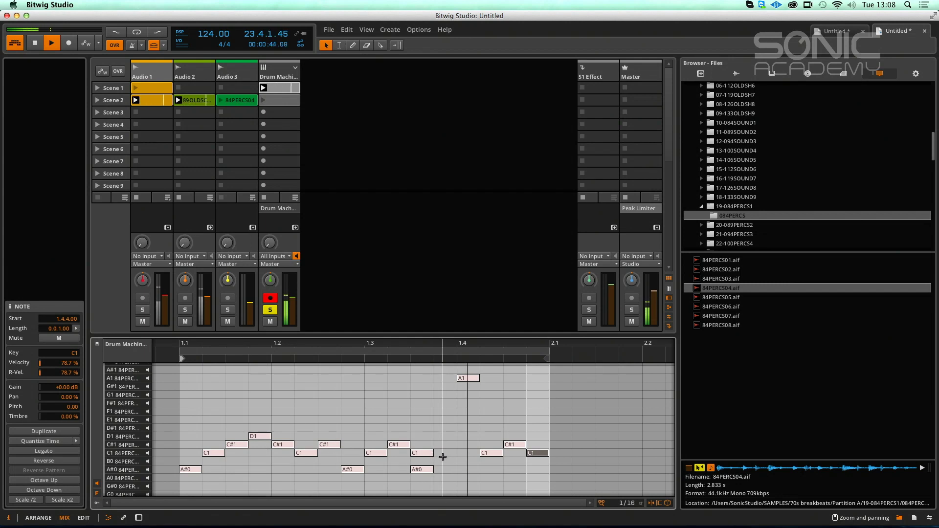
click(442, 430)
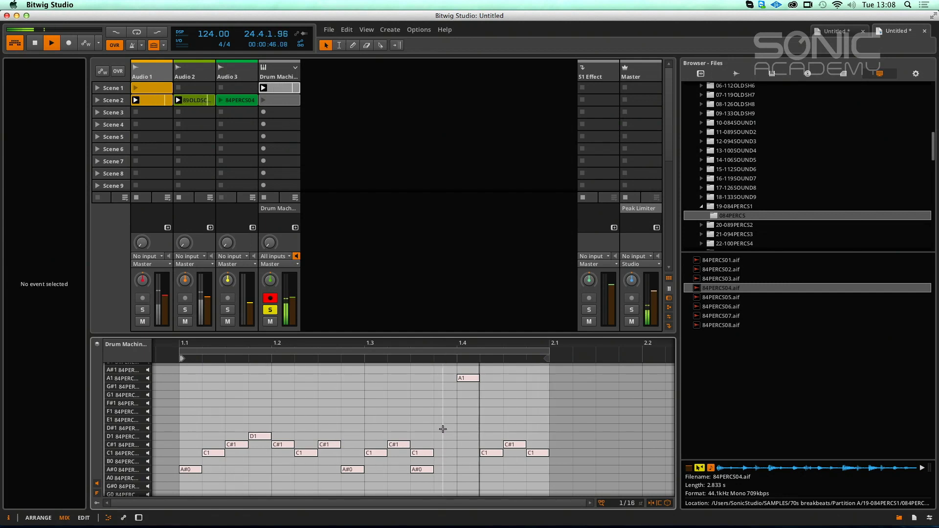
double_click(441, 429)
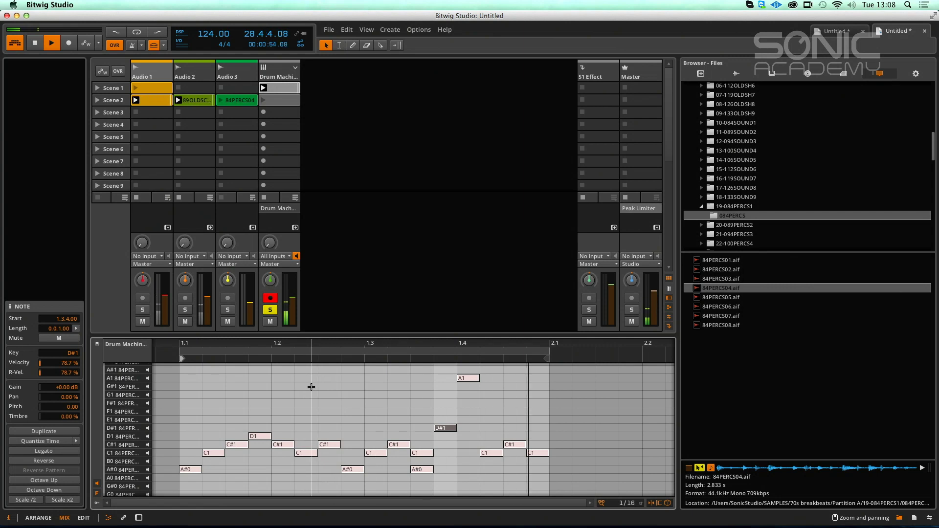
key(space)
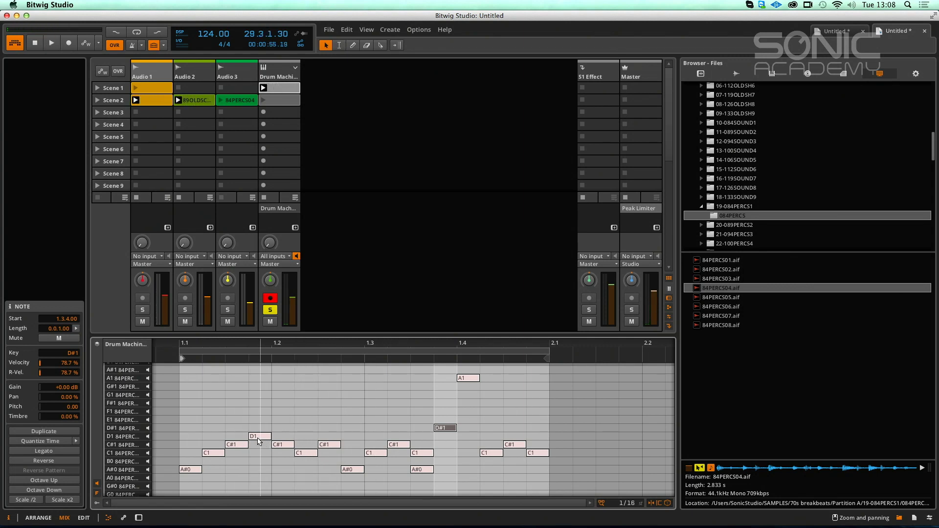
Step: Nudge the D1 note slightly earlier to 1.1.3.86 and play the pattern
click(259, 437)
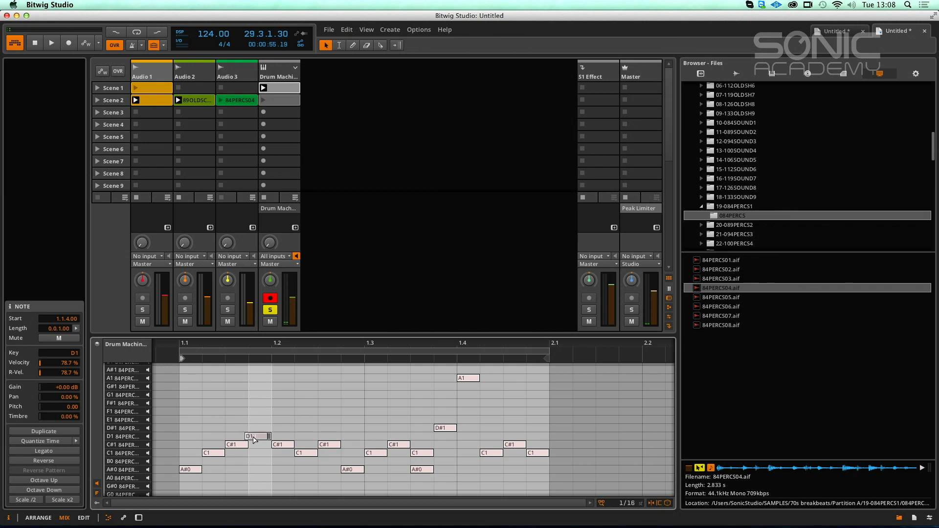
drag(254, 439, 255, 439)
key(space)
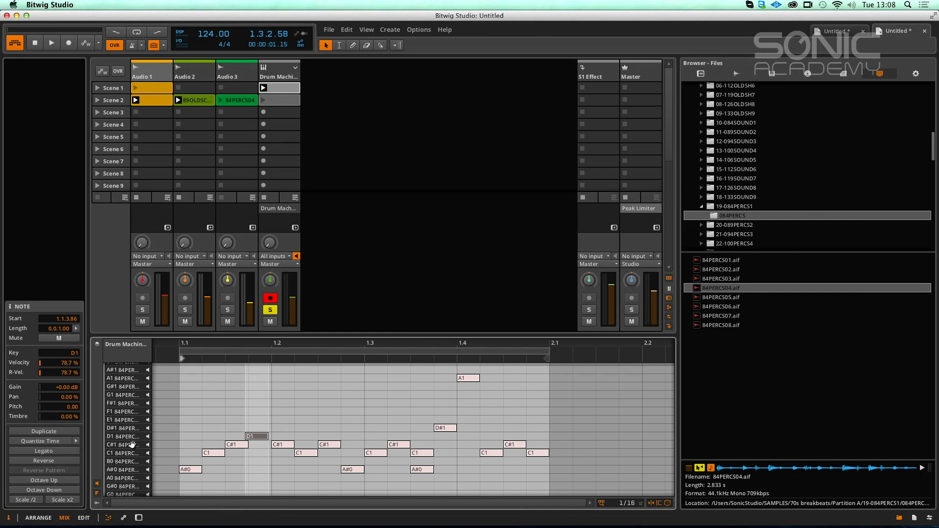
Step: Show the Drum Machine track's device chain, play the pattern and raise the track's volume slightly
click(282, 71)
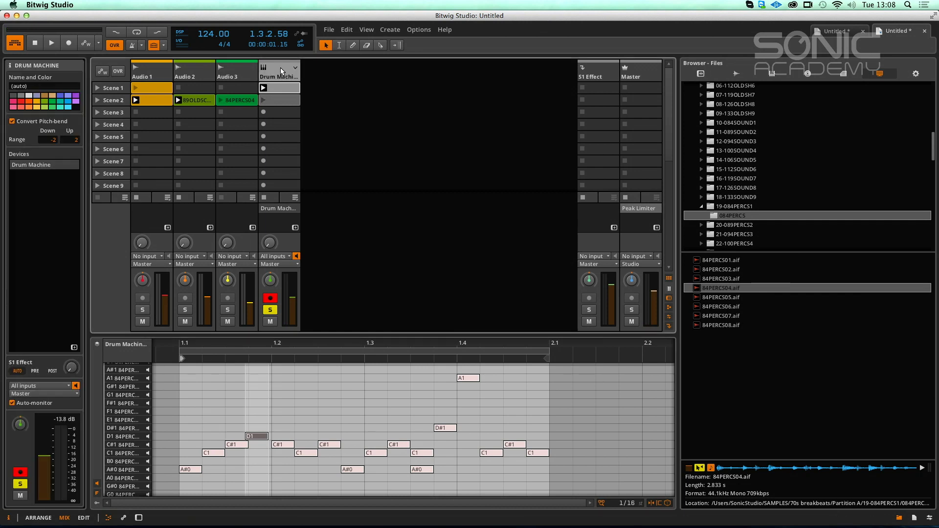
double_click(281, 72)
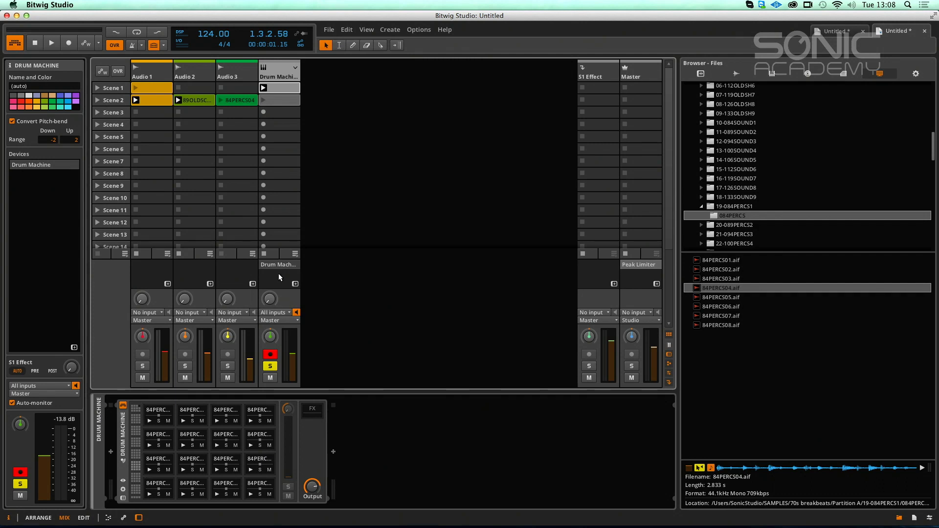
key(space)
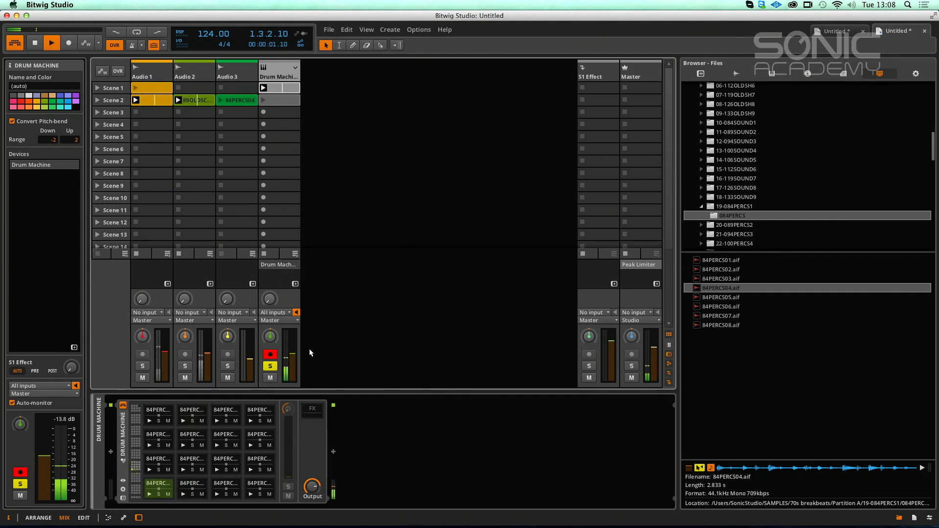
drag(293, 348, 293, 345)
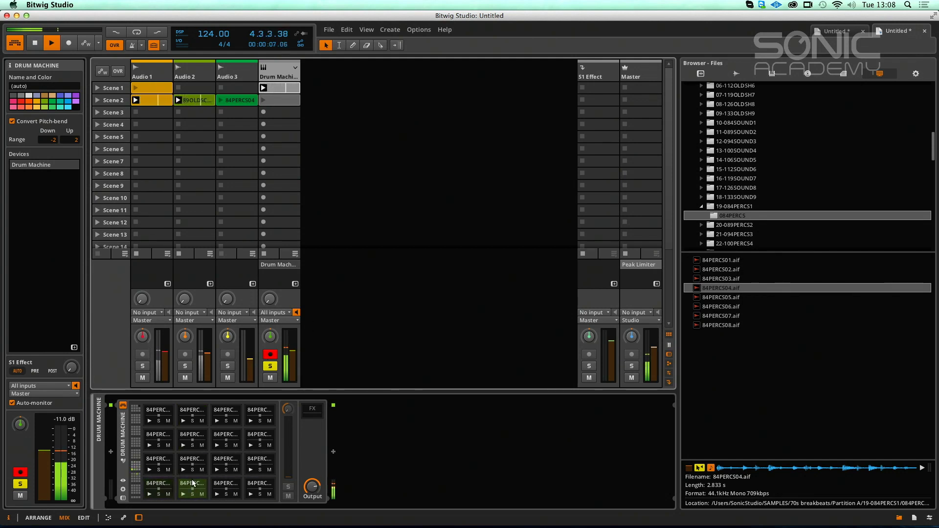
Step: Examine the sample regions of the last two bottom-row slices and the second top-row slice in the Sampler, auditioning them against the pattern
click(231, 490)
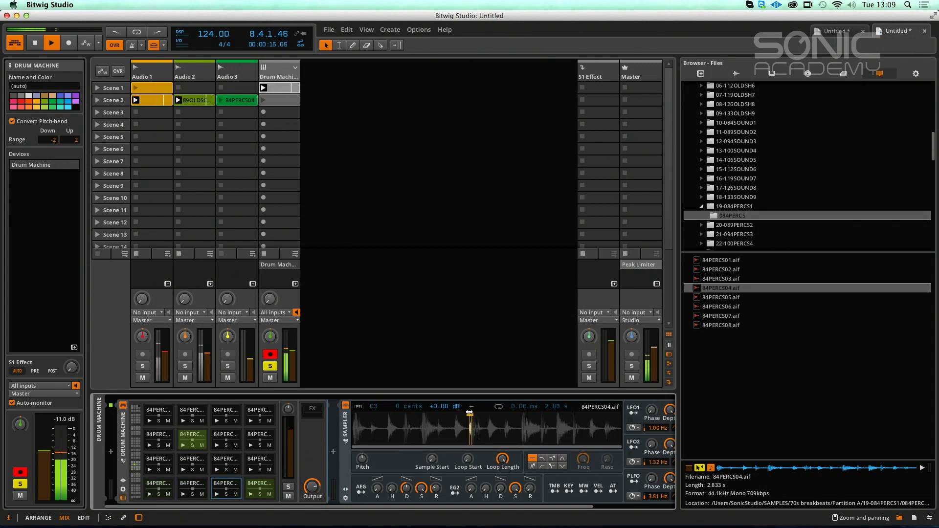
drag(617, 454, 466, 430)
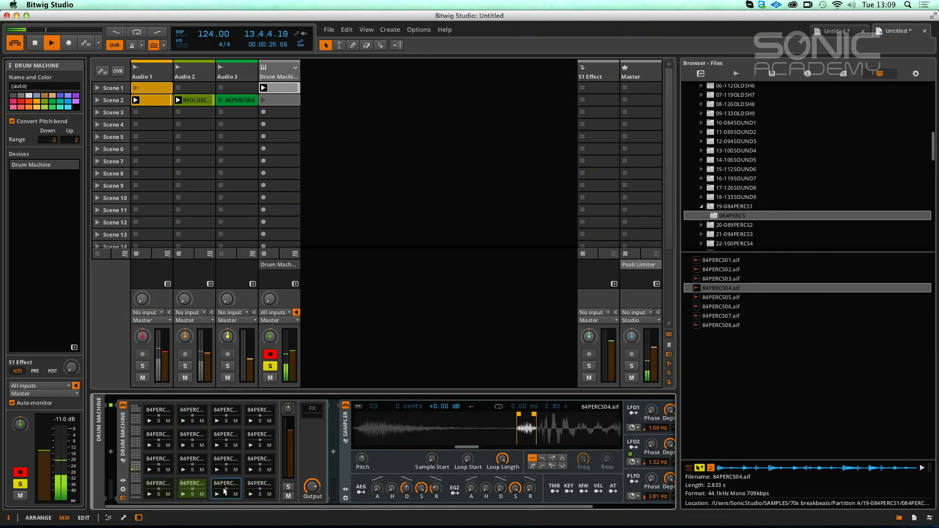
click(254, 486)
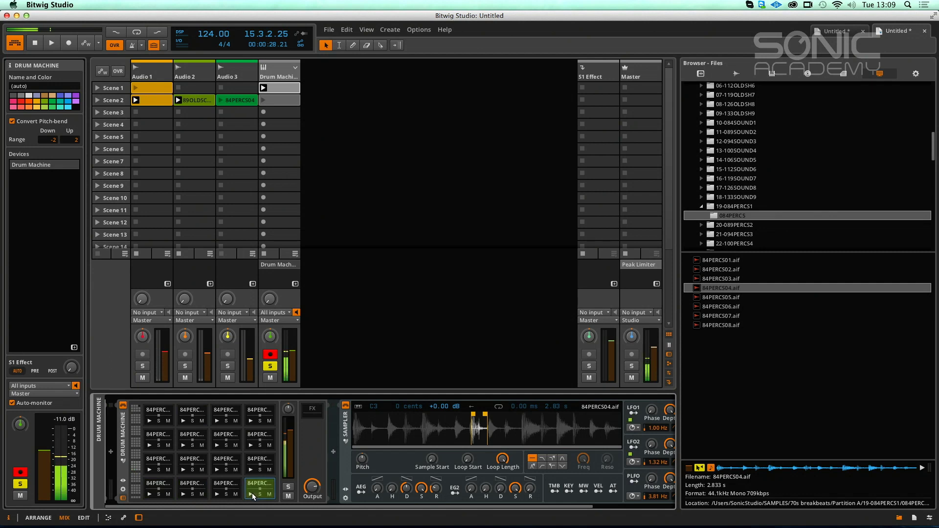
key(space)
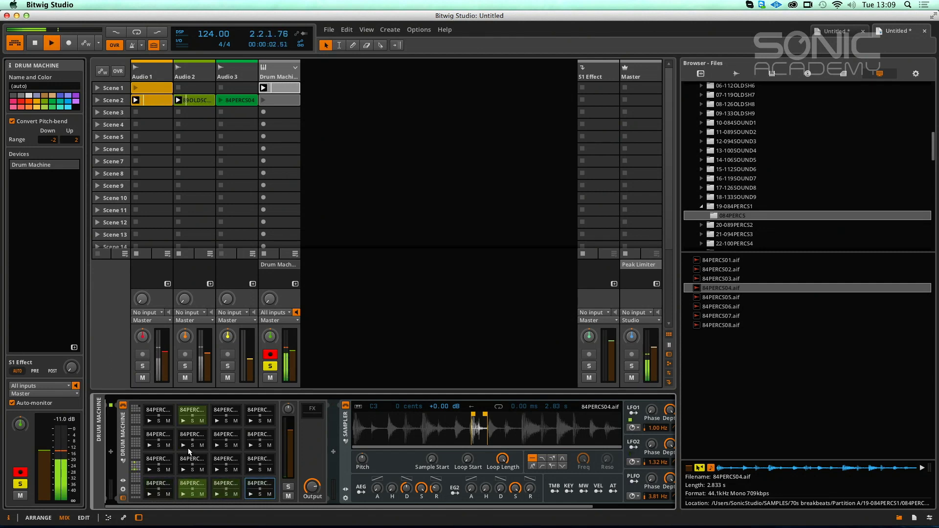
click(184, 421)
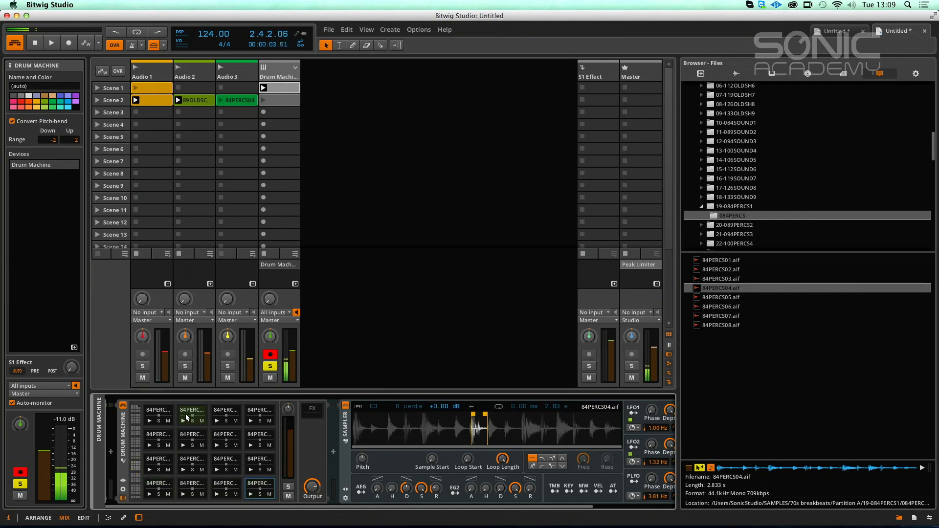
click(186, 414)
click(187, 417)
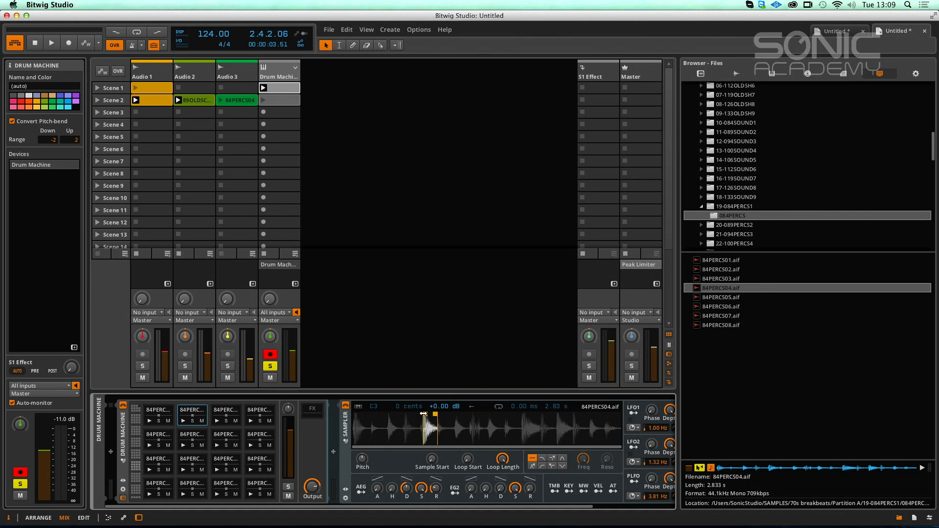
key(space)
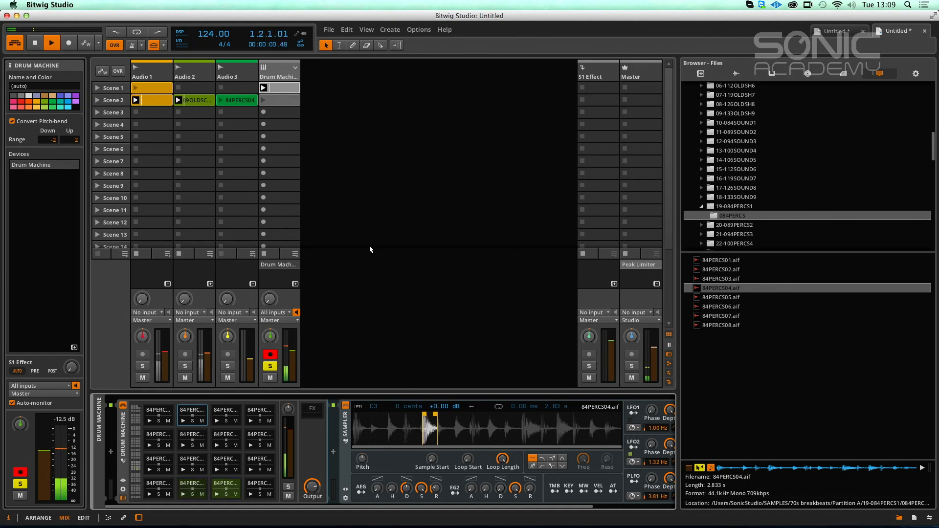
Step: Open the Drum Machine's Scene 1 clip, move the D1 note to 1.1.4.00 and stop playback
double_click(286, 88)
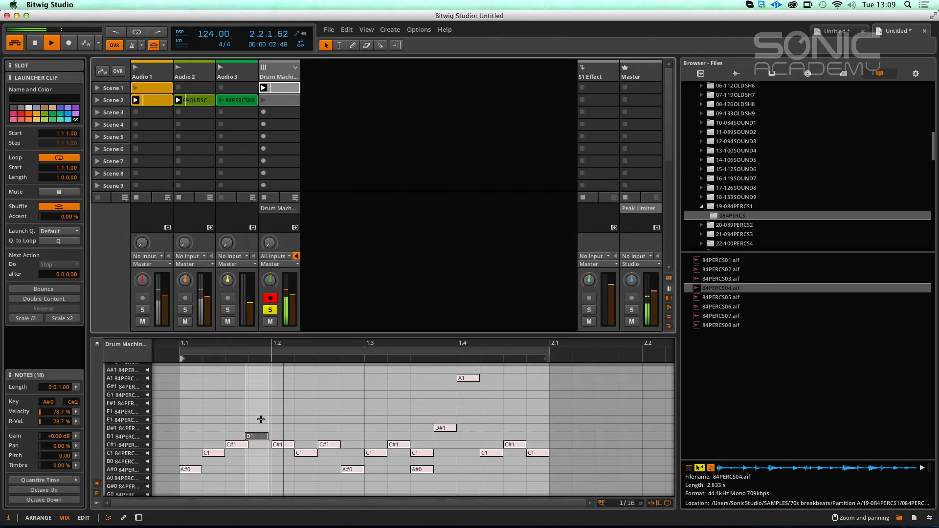
click(259, 437)
drag(263, 437, 266, 437)
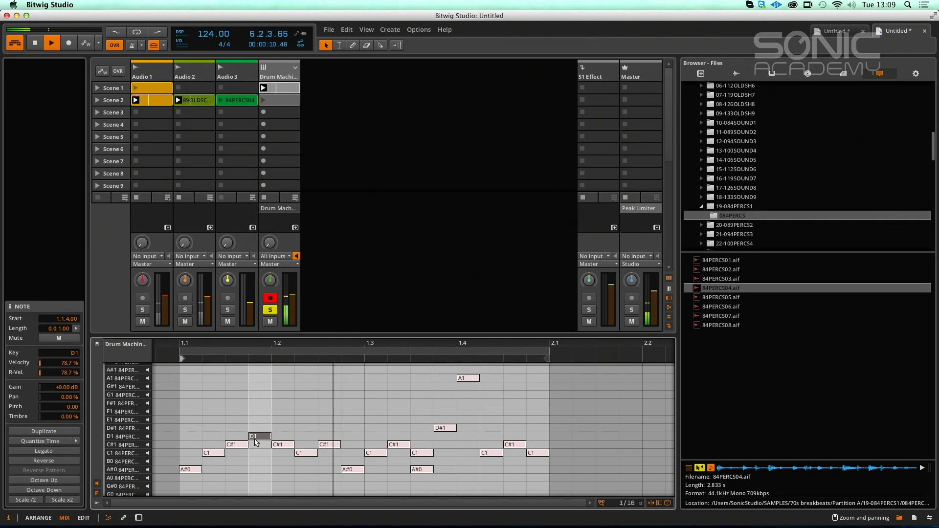
key(space)
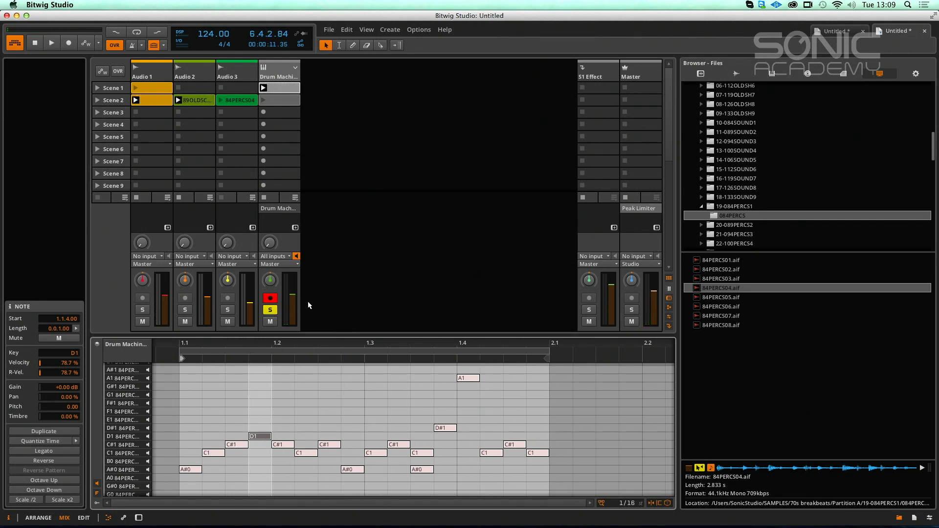
Step: Unsolo the Drum Machine track, play all tracks together and lower Audio 2's volume to about -33.4 dB
click(272, 310)
key(space)
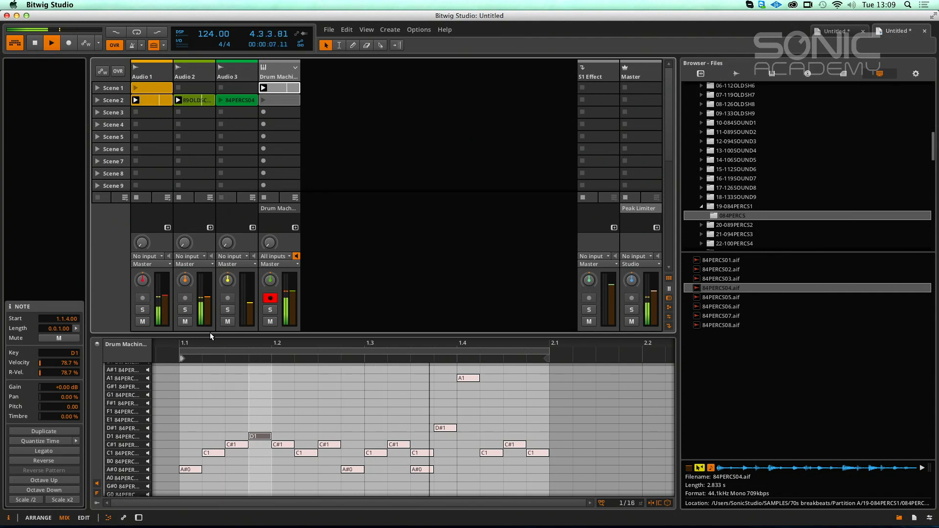
mouse_move(208, 297)
mouse_down()
mouse_move(208, 324)
mouse_move(208, 312)
mouse_up()
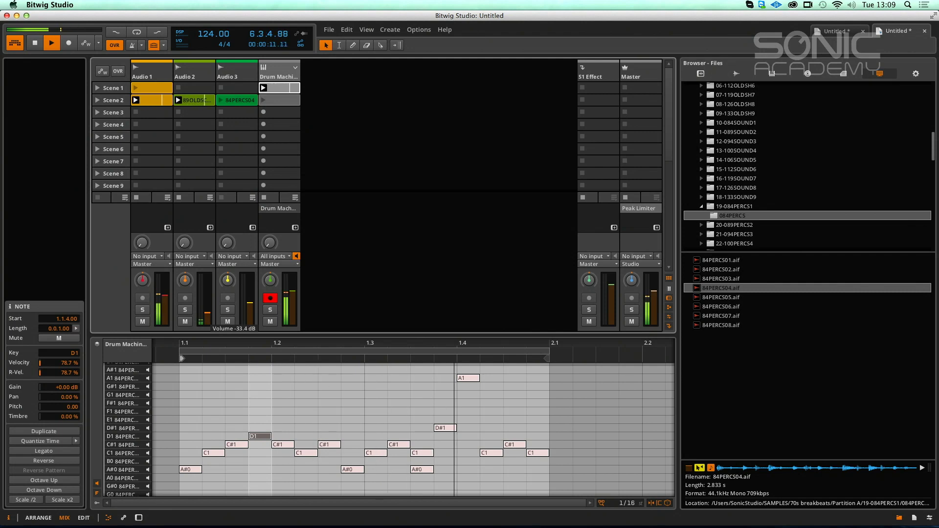
Step: Stop playback, show the Drum Machine track's device chain, and examine the Sampler's pitch options and EG2 modulation source
key(space)
click(276, 74)
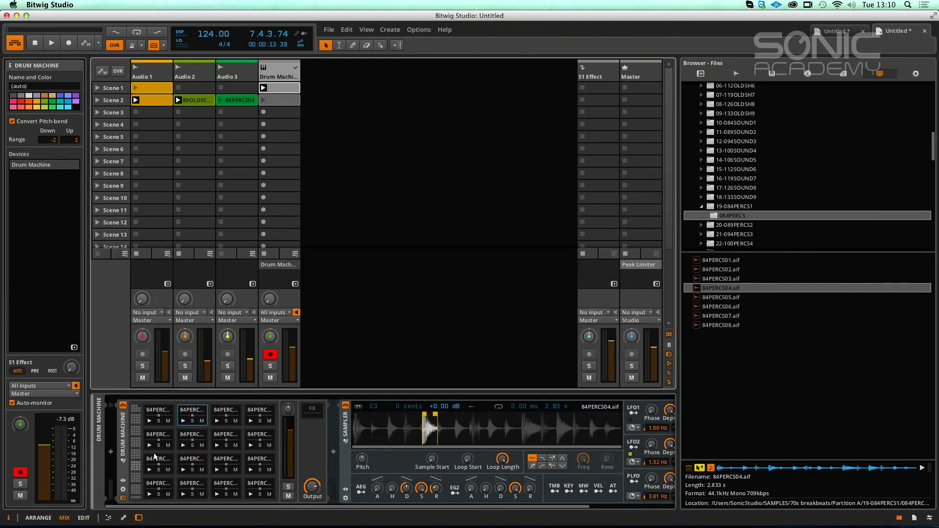
click(123, 487)
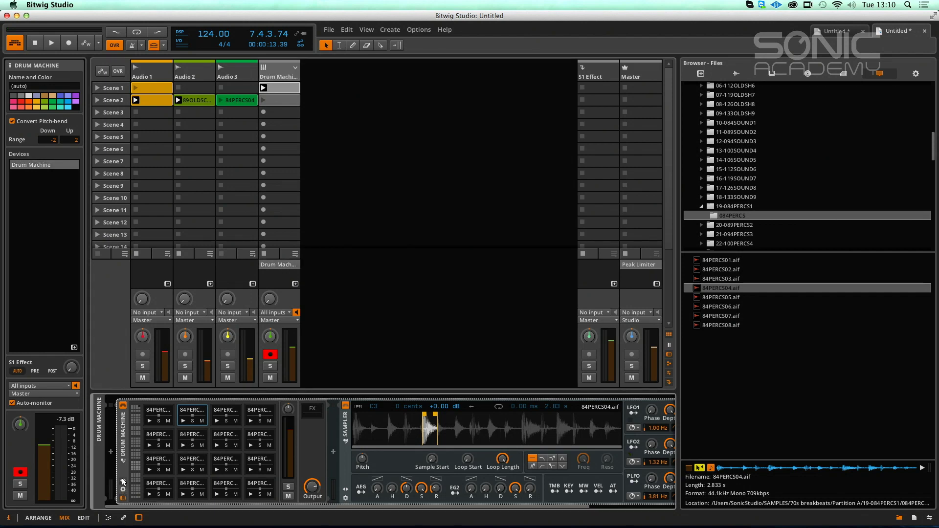
click(123, 482)
scroll(457, 497, right, 5)
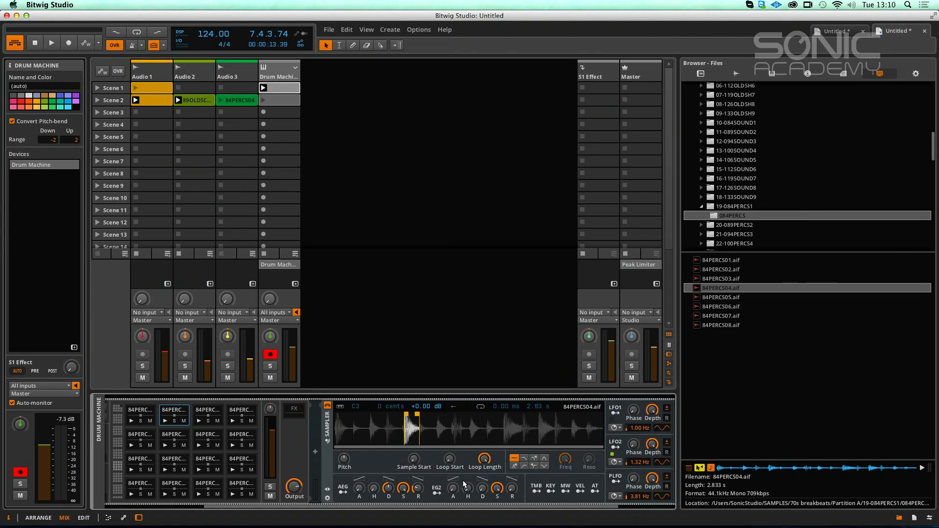
right_click(346, 461)
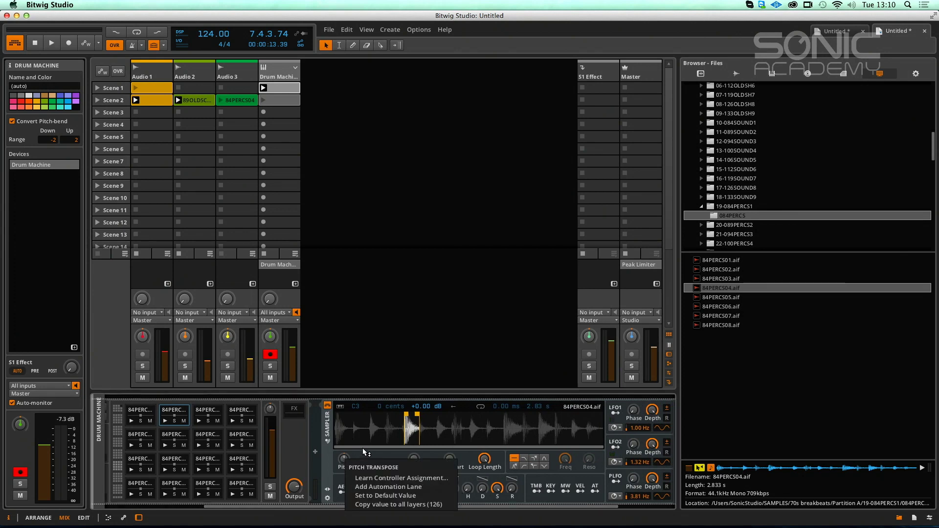
click(364, 452)
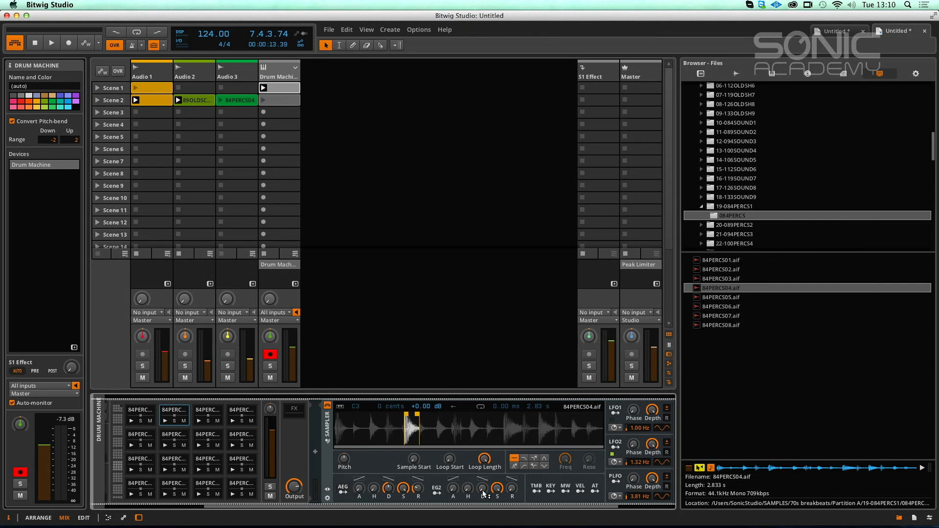
click(437, 490)
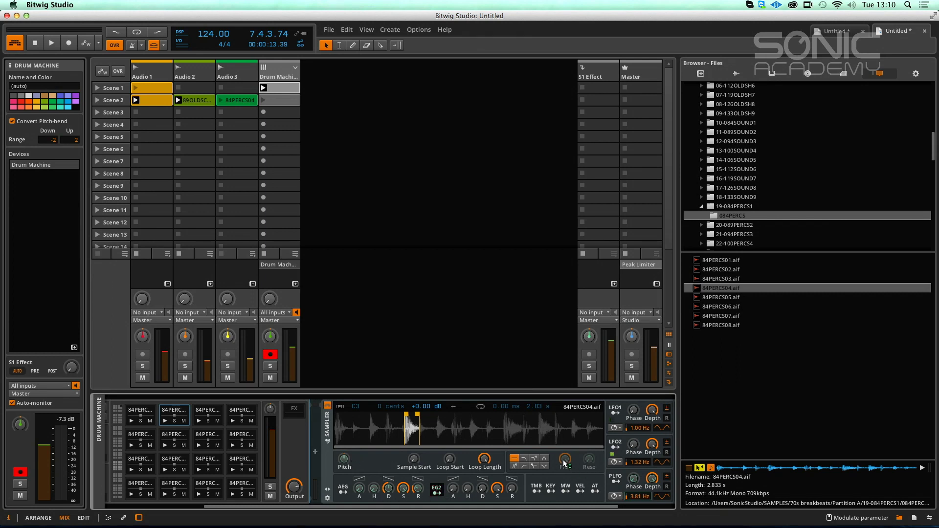
key(space)
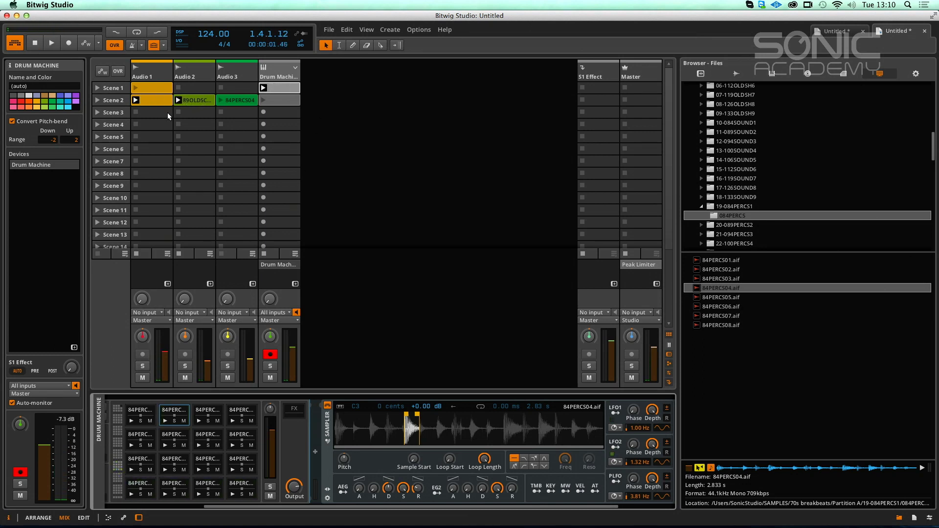
Step: Find Drum Machine among the Bitwig container devices and add it on a new track beside the existing one
click(702, 74)
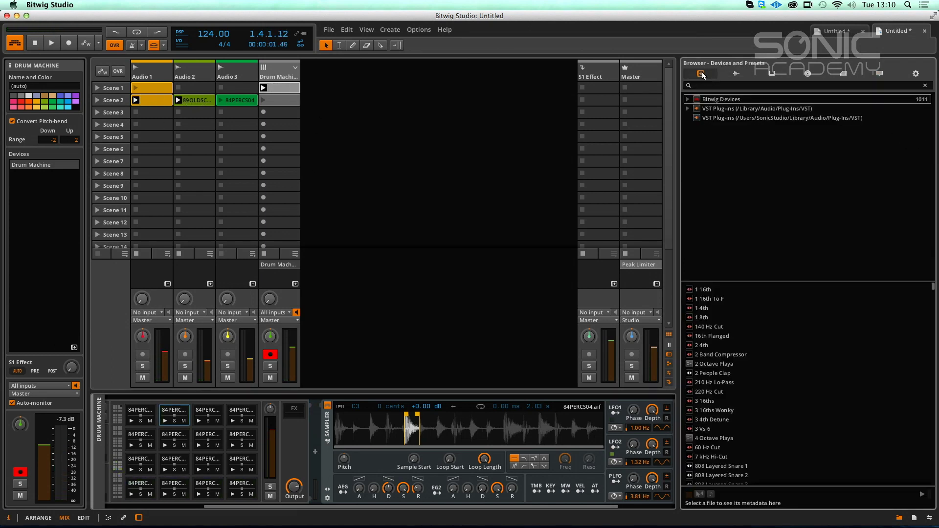
click(687, 99)
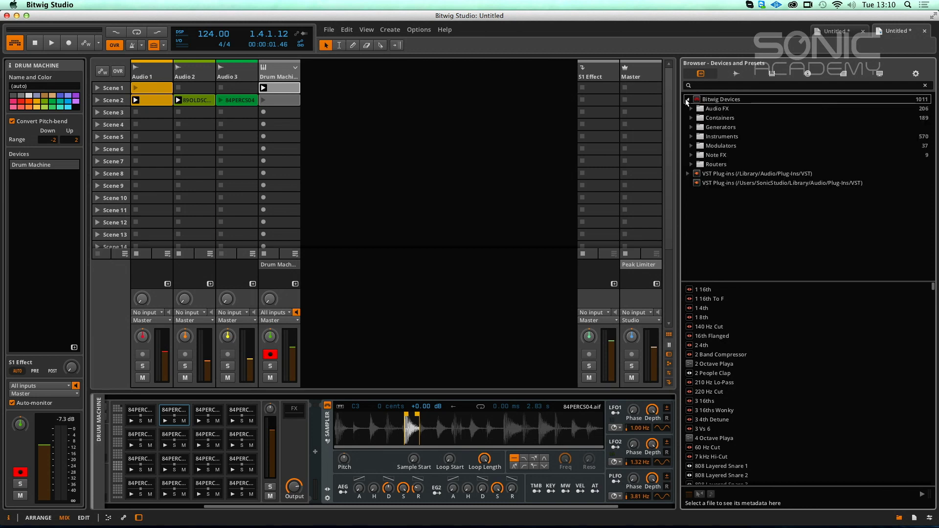
click(691, 128)
click(691, 128)
click(691, 118)
drag(729, 127, 388, 91)
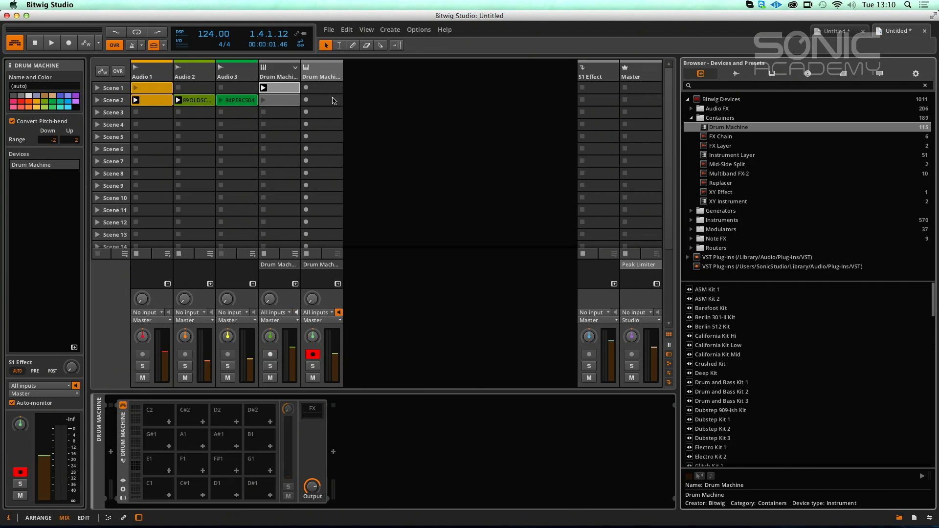
Step: Load the ASM Kit 1 preset into the new Drum Machine, then replace it with ASM Kit 2
click(691, 118)
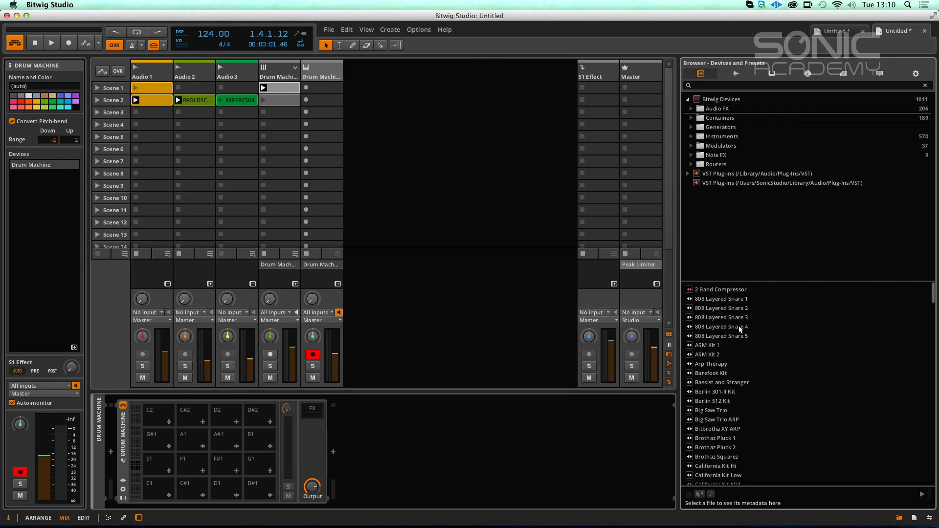
click(710, 346)
drag(711, 346, 131, 424)
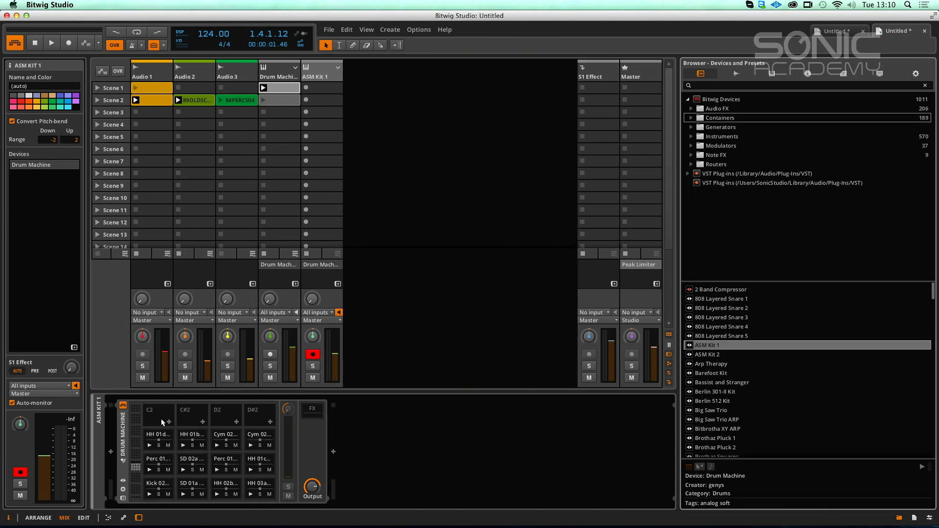
click(318, 88)
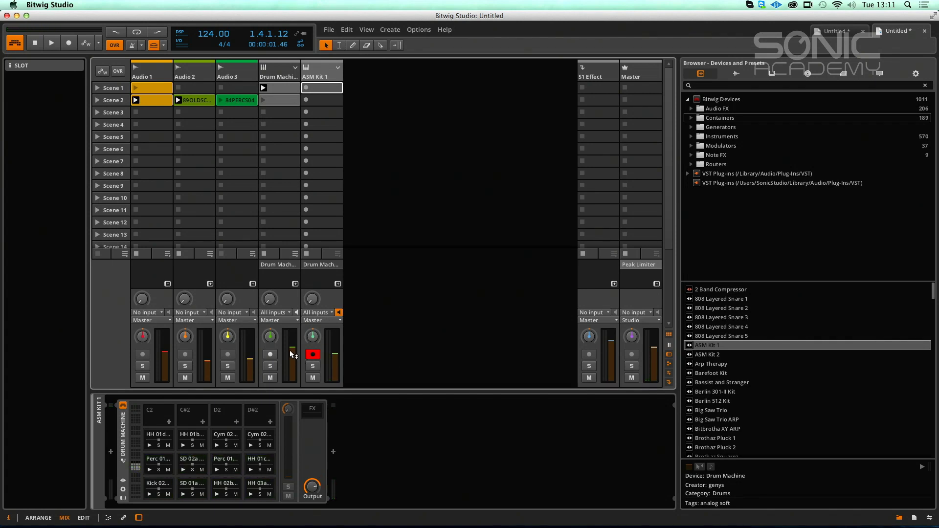
click(714, 355)
drag(295, 446, 301, 435)
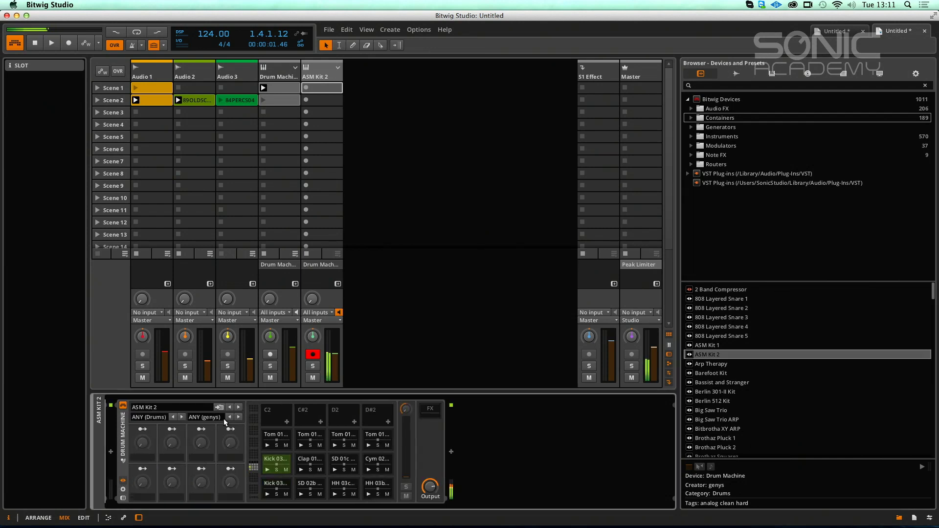
Step: Step through the drum kit presets up to Drum and Bass Kit 1, auditioning them, and delete that track
click(239, 408)
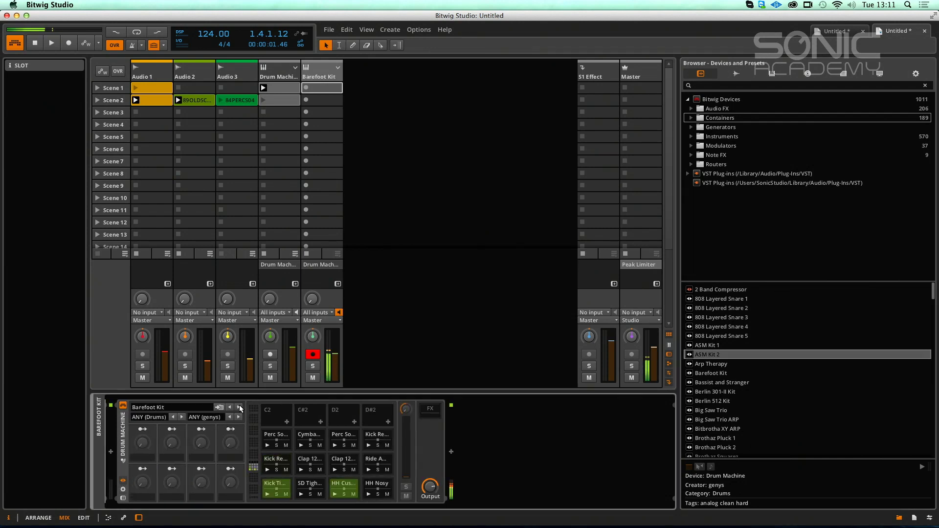
click(239, 407)
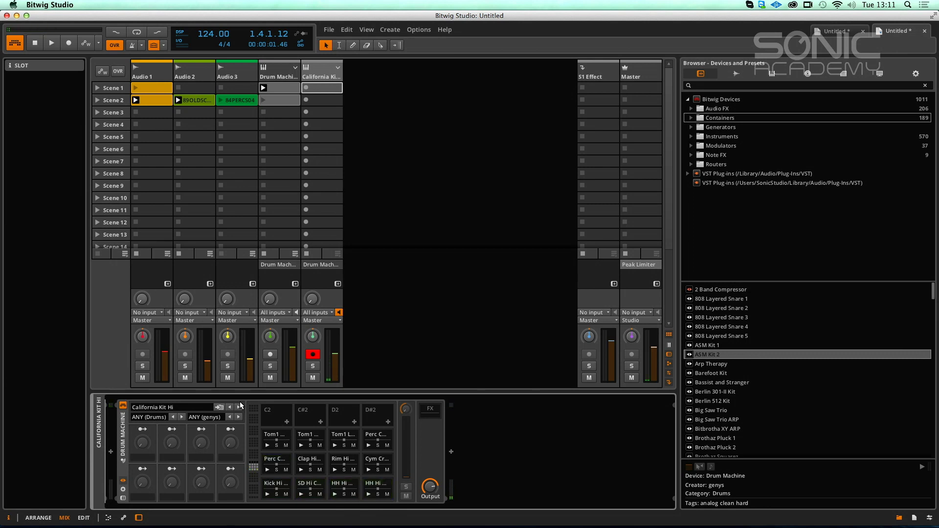
click(239, 407)
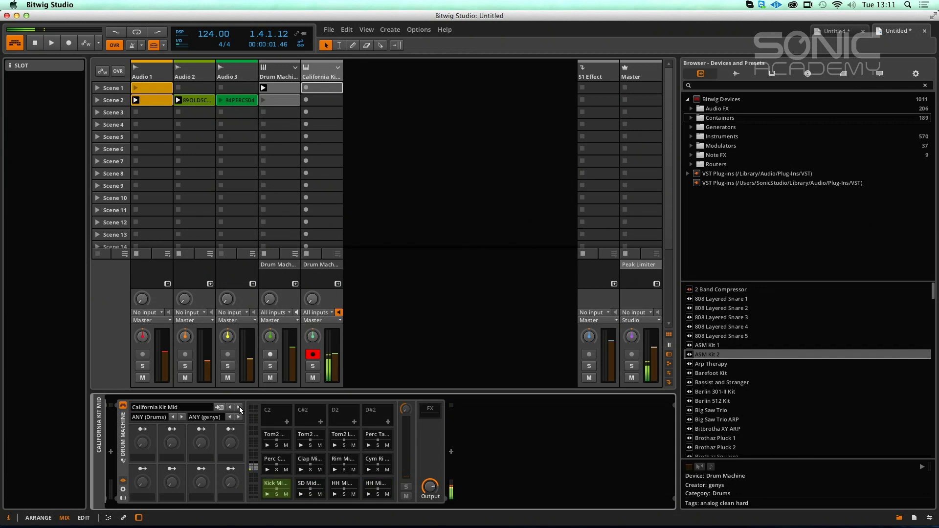
click(239, 407)
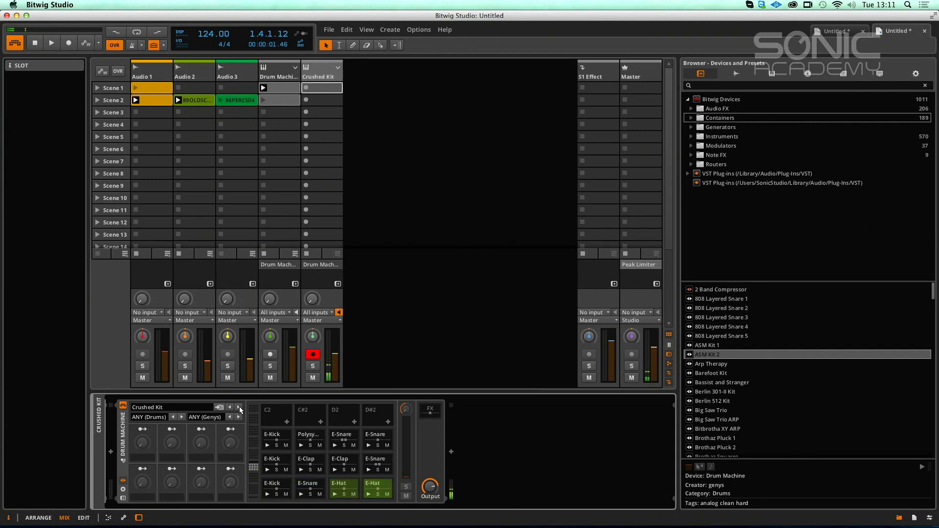
click(239, 407)
click(240, 407)
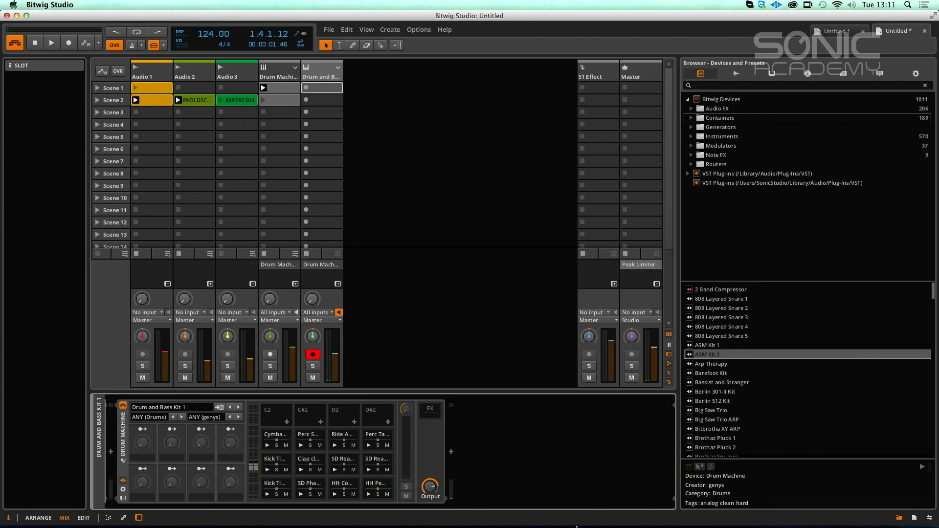
click(328, 75)
key(Delete)
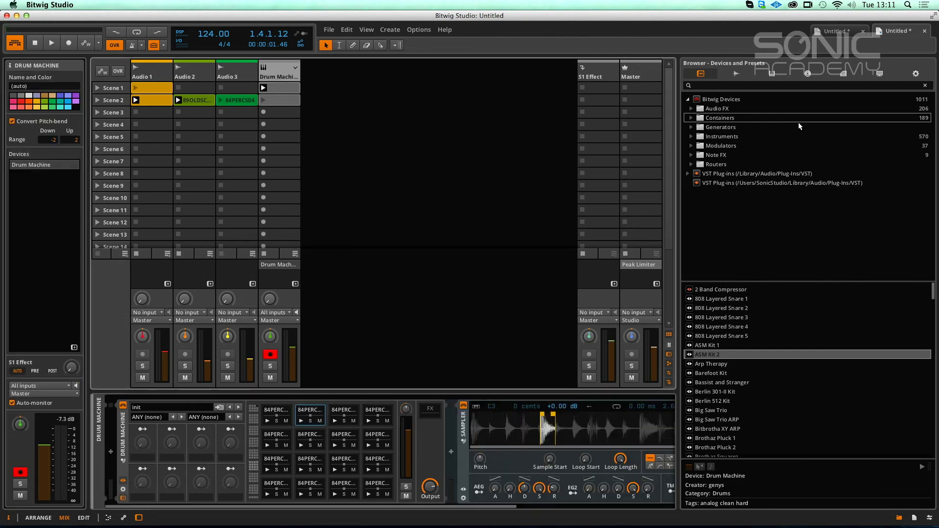
Step: Add an empty Drum Machine on a new track and create a clip in its Scene 1 slot
click(697, 119)
drag(728, 127, 357, 107)
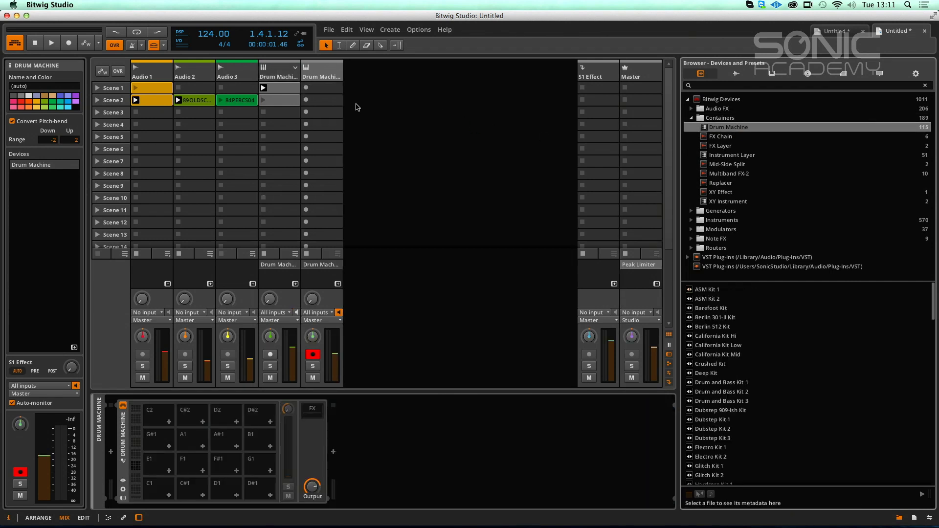
double_click(321, 87)
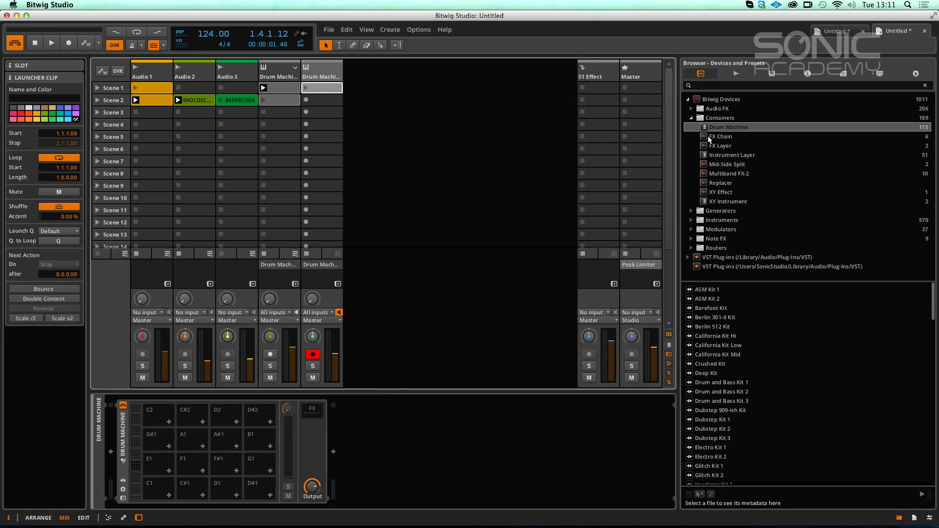
Step: Load an E-Kick instrument onto the new Drum Machine's C1 pad and audition it
click(691, 118)
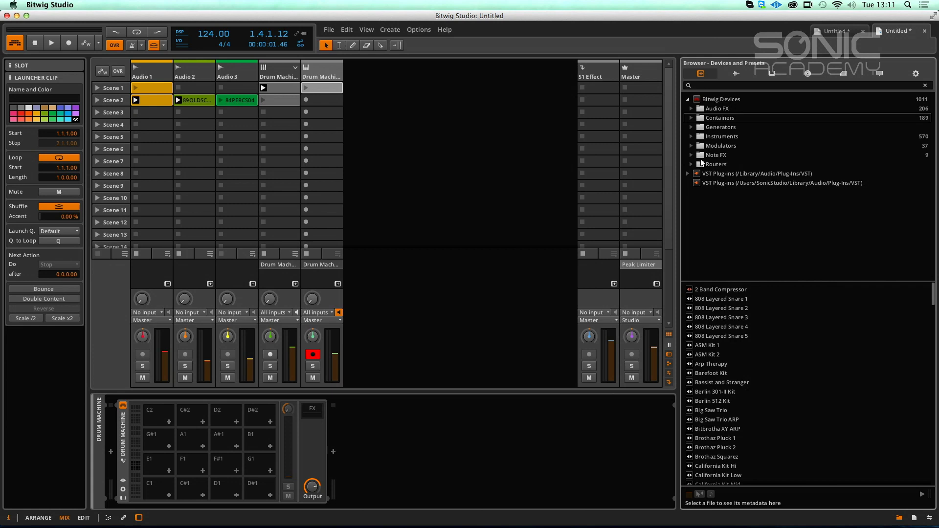
click(691, 137)
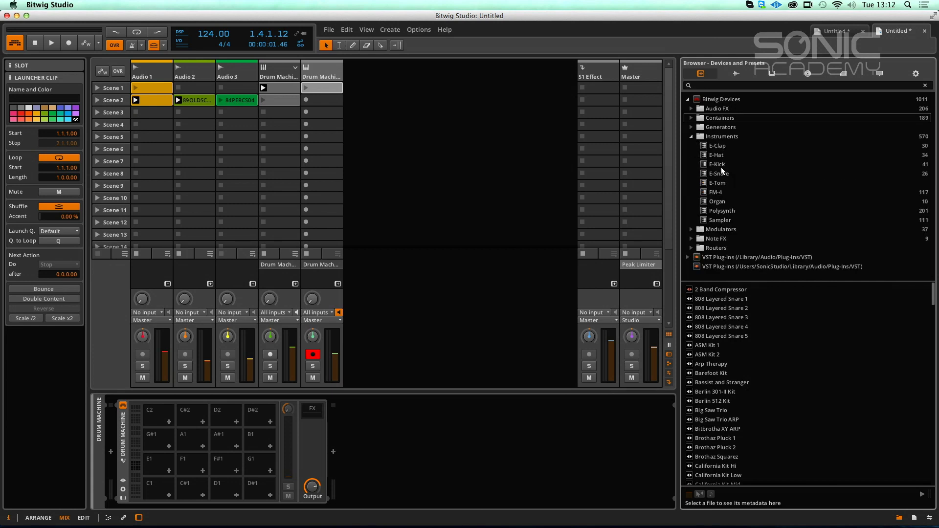
drag(718, 168, 161, 490)
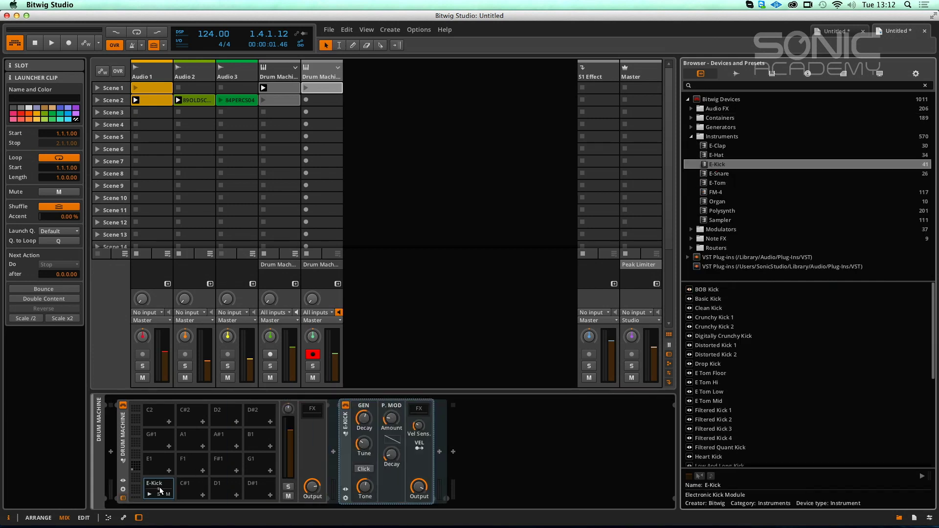
click(155, 493)
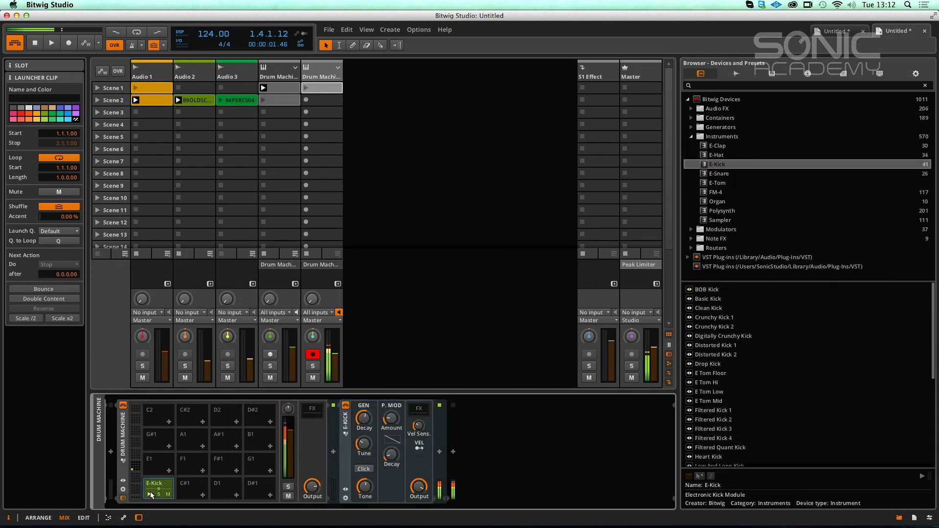
Step: During playback, add a C1 kick note at 1.1.1.00 in the new Scene 1 clip's E-Kick lane and launch the clip
key(space)
double_click(326, 88)
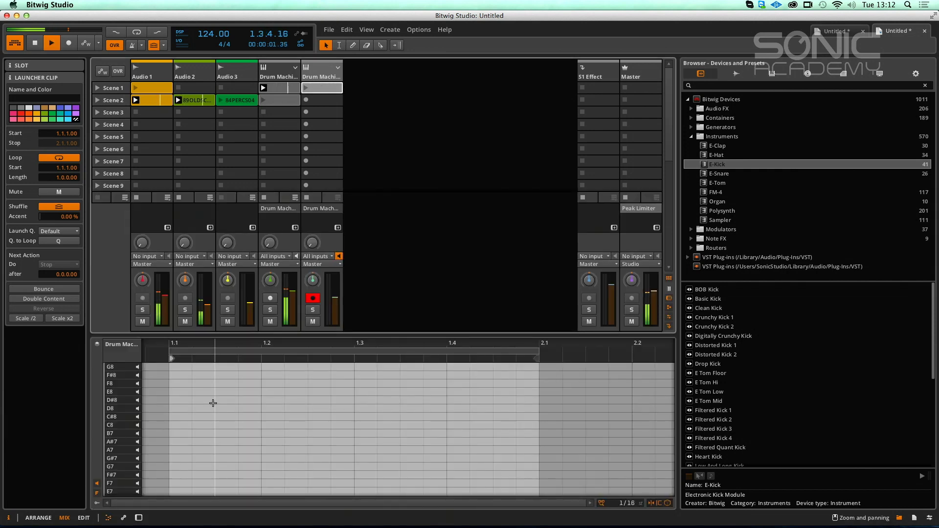
click(96, 494)
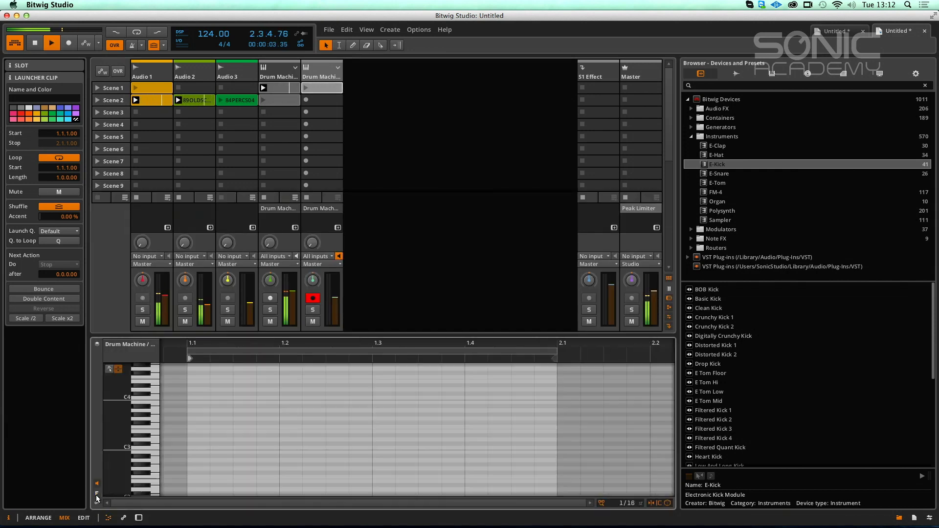
double_click(174, 367)
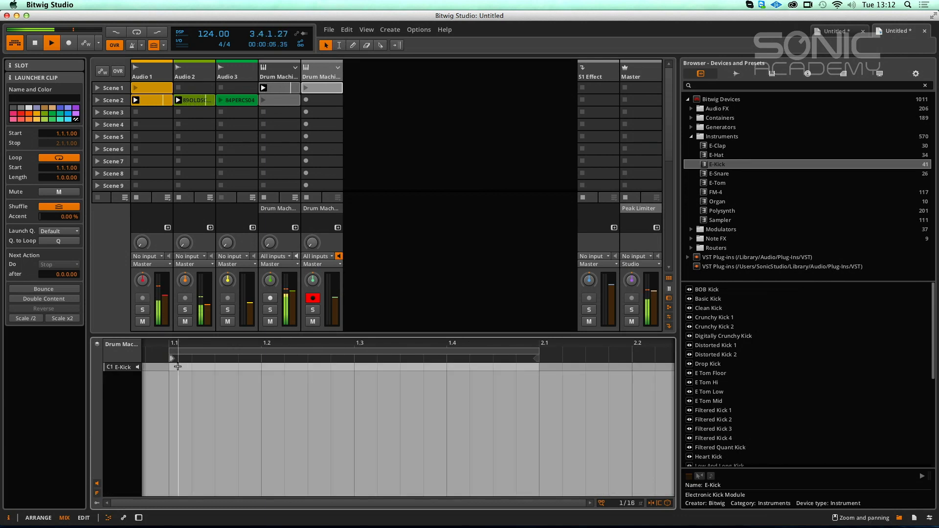
click(307, 90)
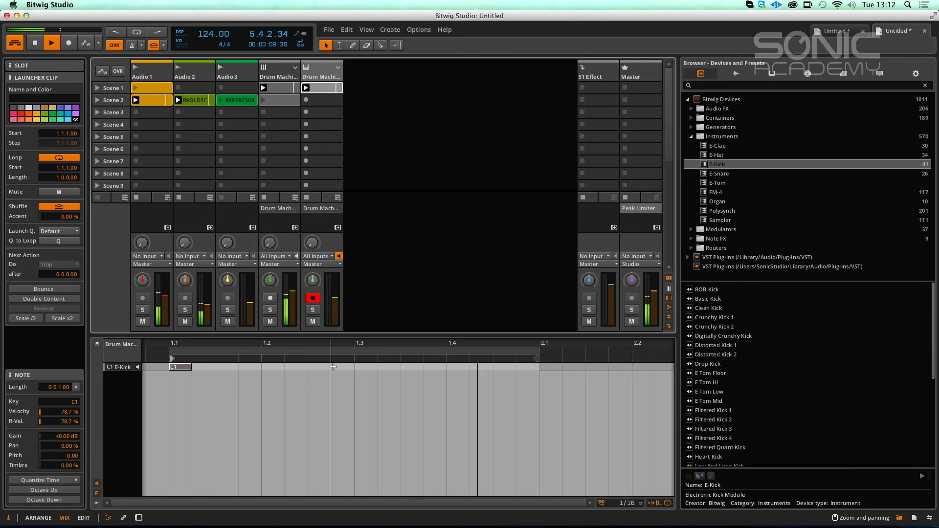
Step: Add two more C1 kick notes to the clip, at 1.2.4.00 and 1.3.3.00
double_click(338, 366)
double_click(384, 366)
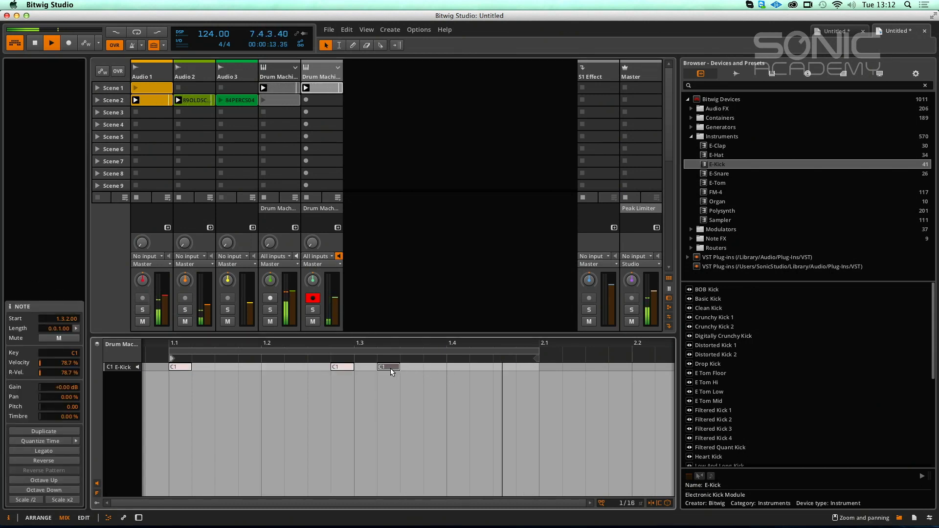
drag(389, 367, 413, 368)
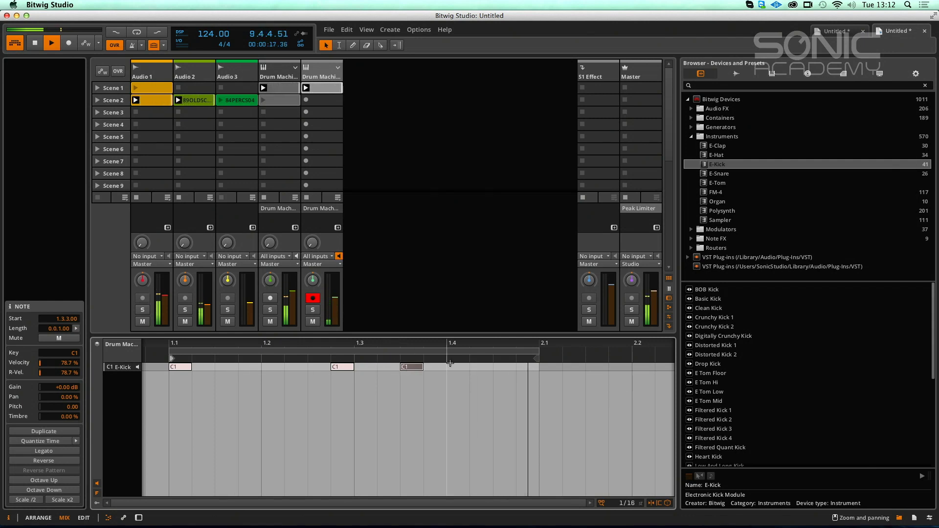
Step: Show the second Drum Machine's devices with its E-Kick parameters and solo that track
click(324, 88)
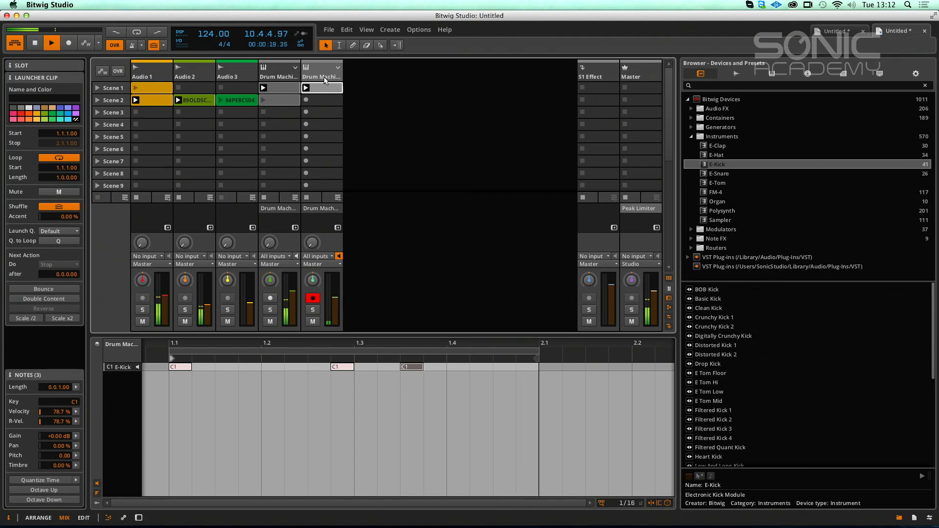
click(320, 208)
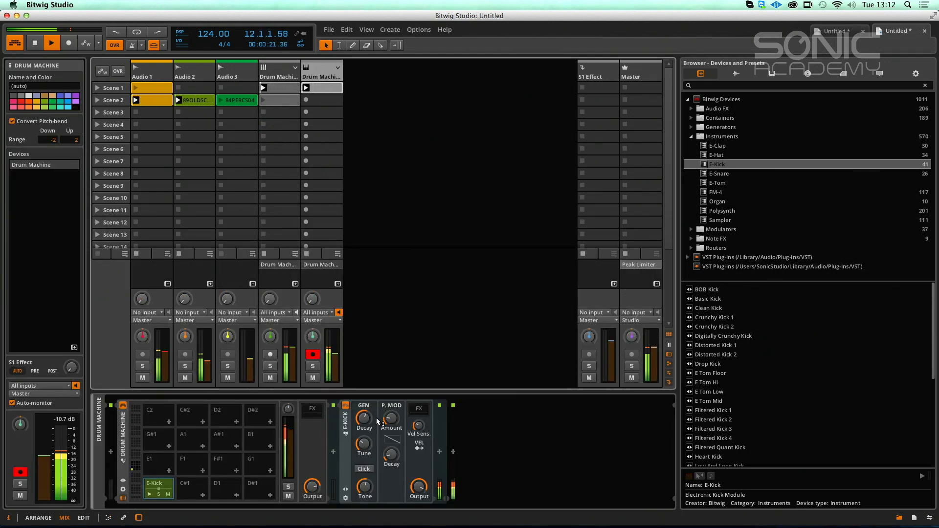
click(391, 419)
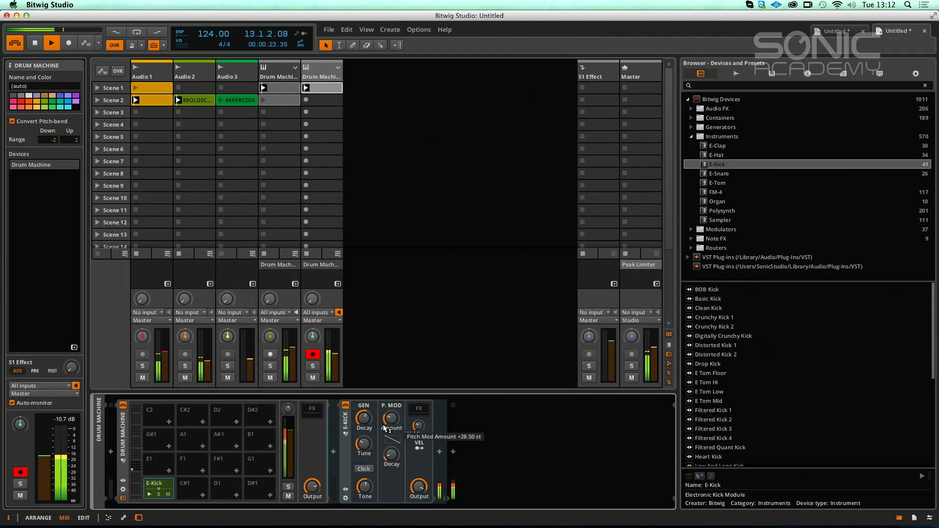
click(312, 366)
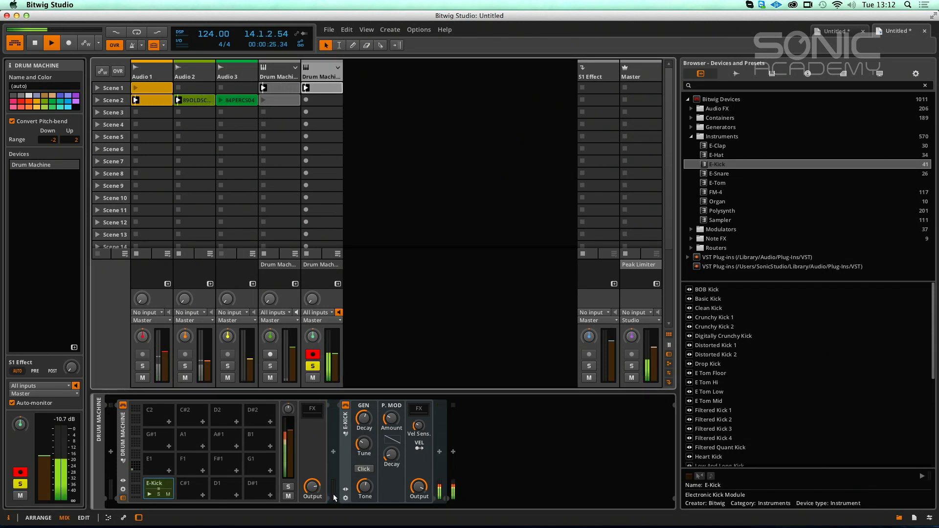
Step: Reveal the E-Kick's preset section and audition successive presets, stopping on Low And Long Kick
click(345, 433)
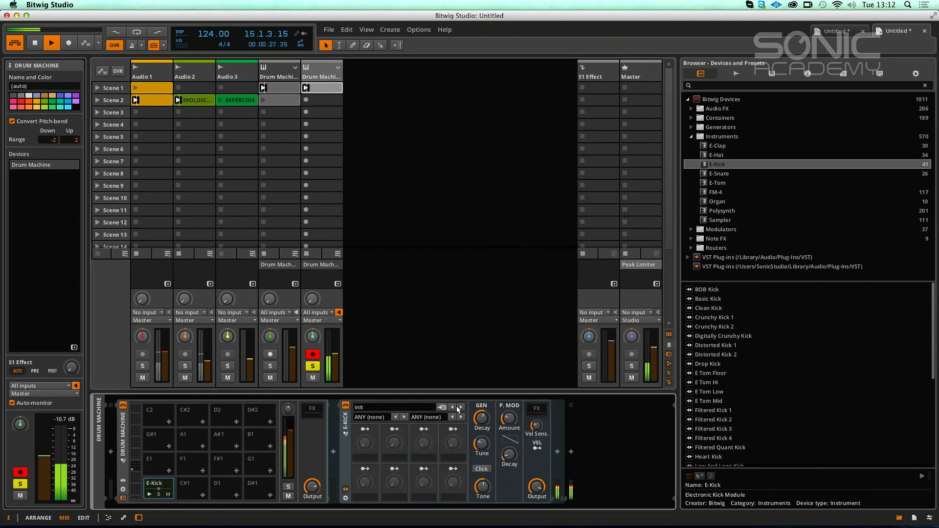
click(462, 408)
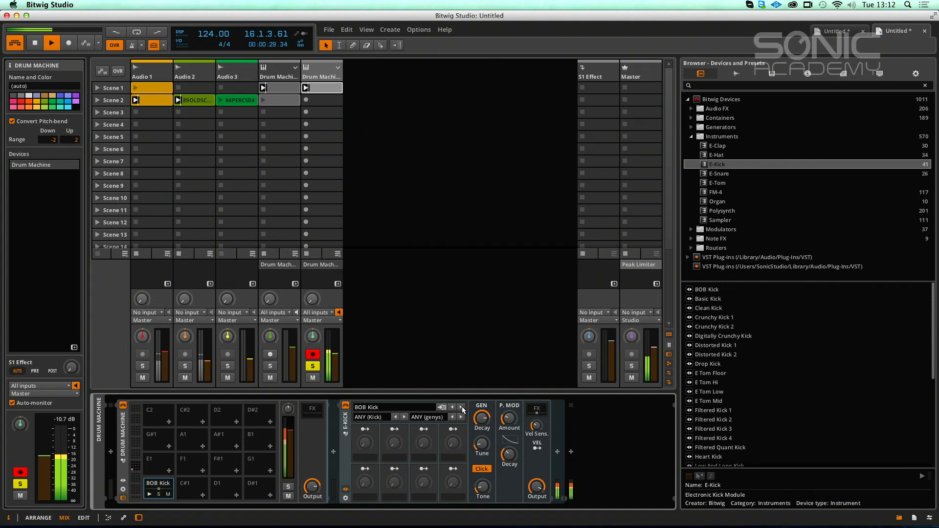
click(462, 408)
click(463, 408)
click(462, 408)
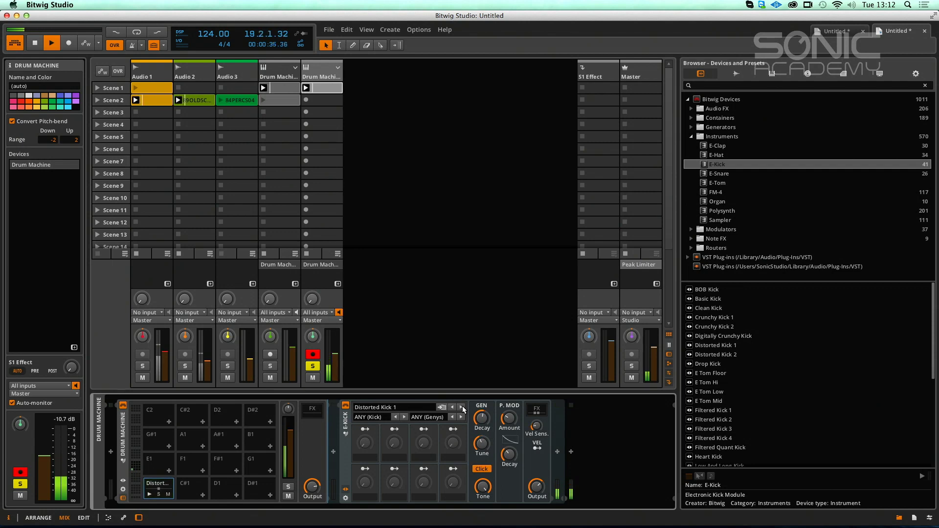
click(462, 408)
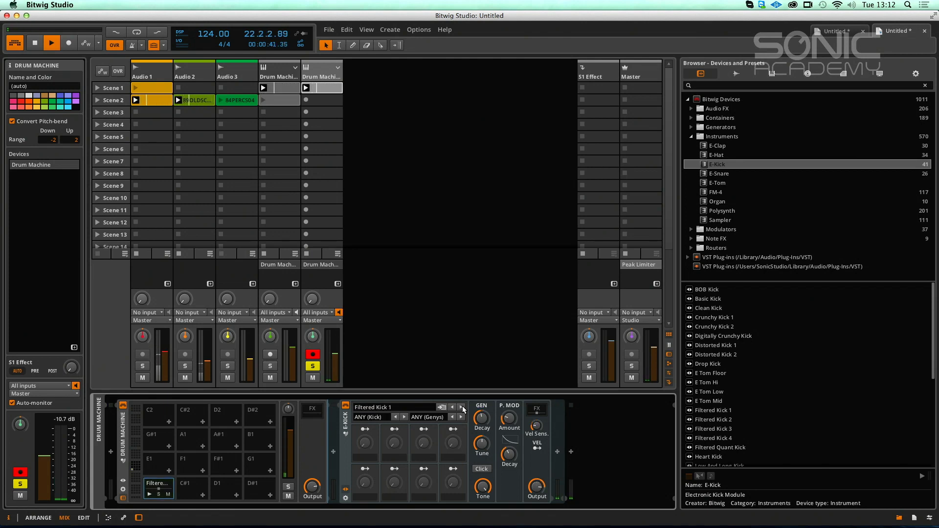
click(462, 406)
click(462, 406)
click(463, 407)
click(463, 406)
click(463, 407)
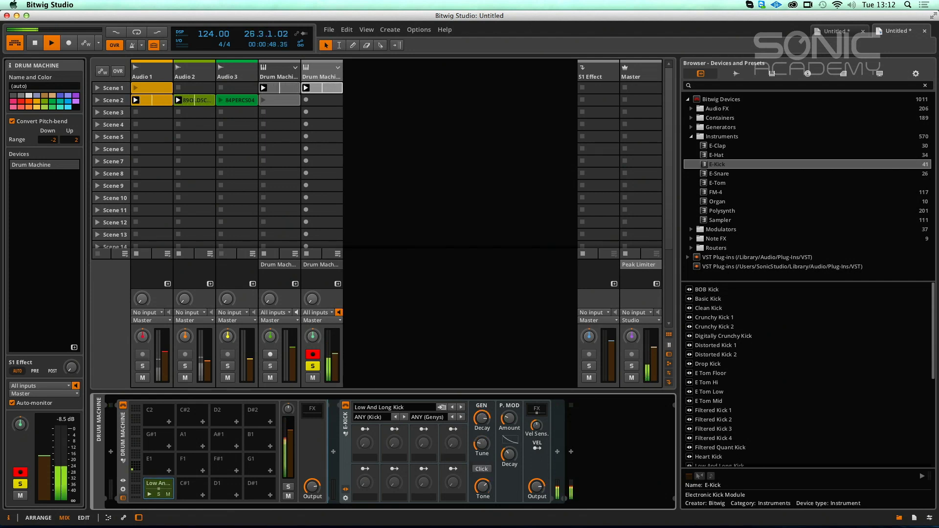
Step: Set the kick's Decay to about 1.41 s, enable Click, and set Tone to about 19.9 kHz
drag(488, 422, 488, 419)
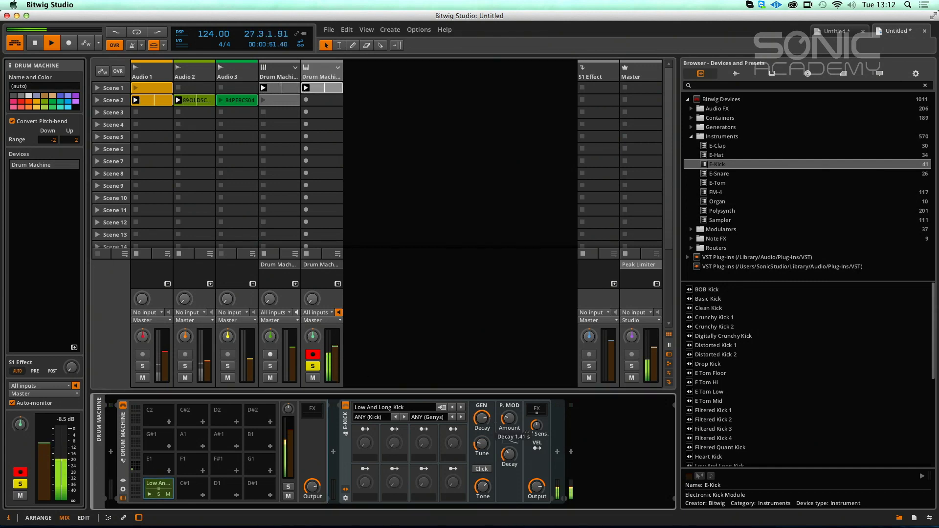
click(484, 470)
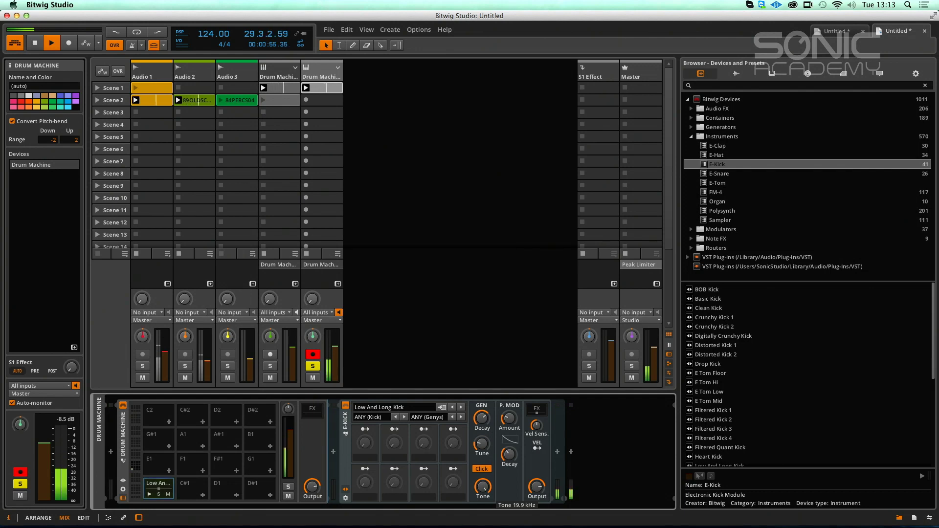
Step: In the kick's nested EQ-5, set band 4 to about +3.48 dB at 1.03 kHz and band 5 to about -7.84 dB at 10.9 kHz
click(537, 410)
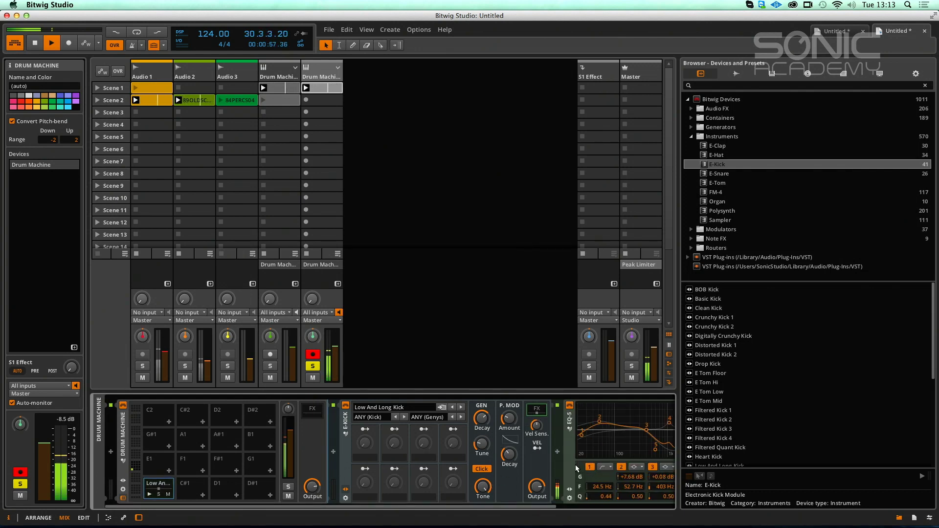
scroll(556, 505, right, 5)
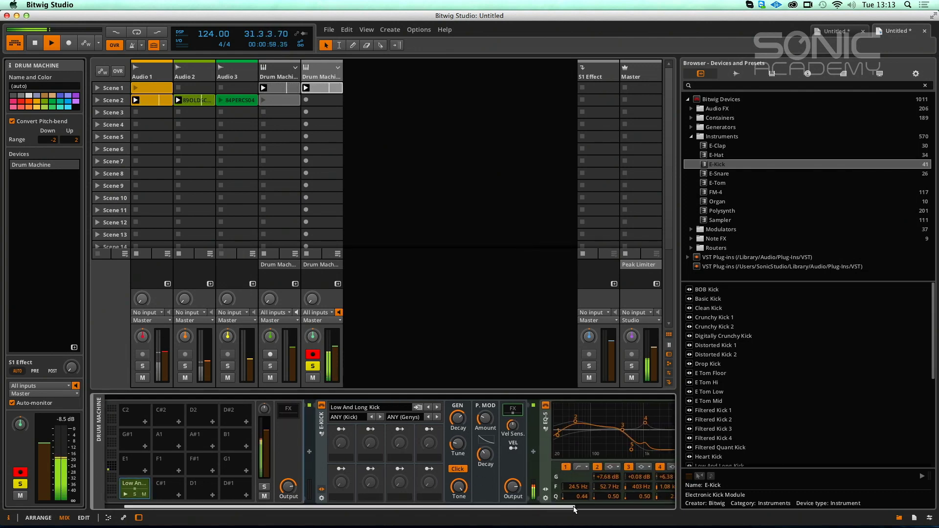
drag(523, 446, 547, 444)
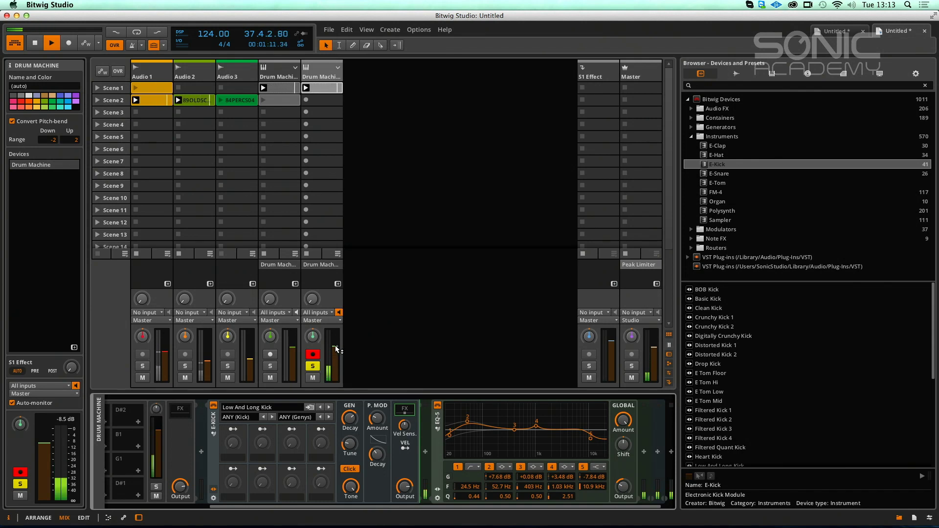
Step: Unsolo the kick track, mute the sliced-percussion Drum Machine, and set Audio 2's volume to about -11.0 dB
click(313, 367)
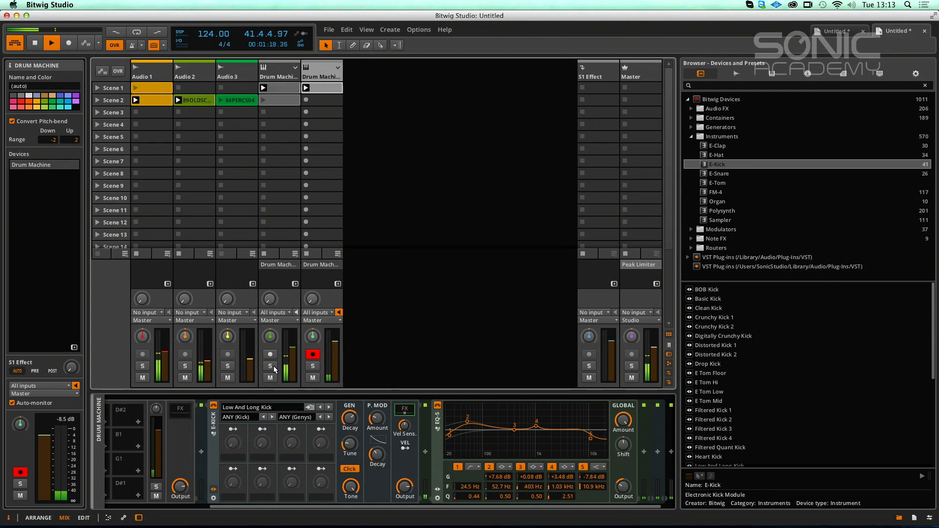
click(271, 378)
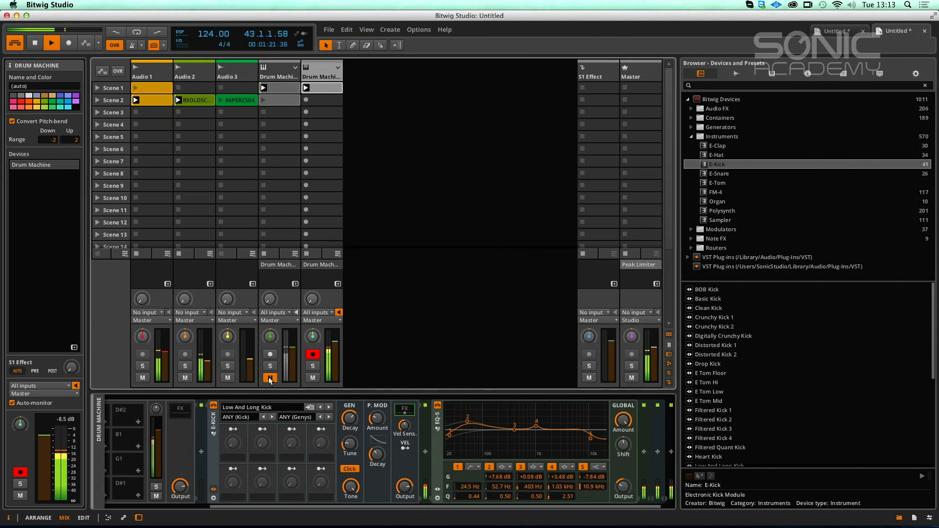
drag(165, 352, 208, 357)
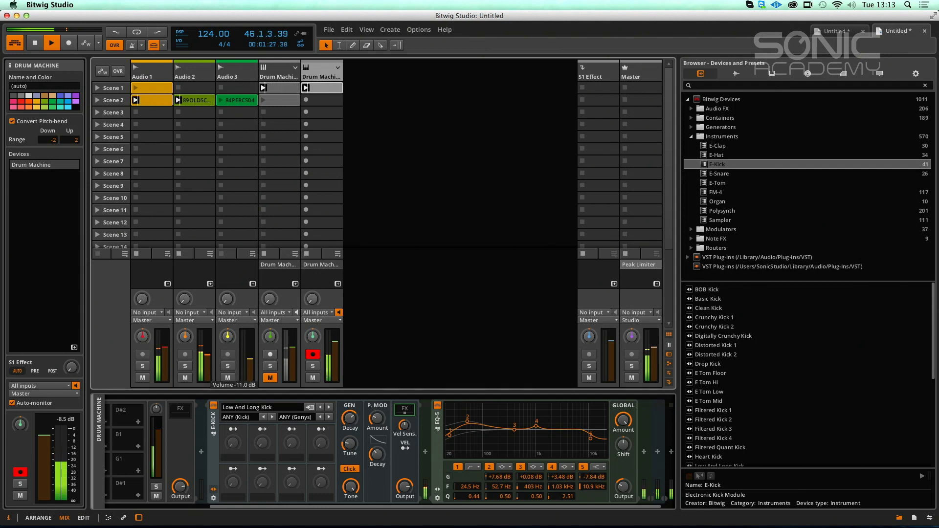
Step: Unmute and solo the sliced-percussion Drum Machine, and bring its Scene 1 clip's notes into view in the note editor with playback stopped
click(270, 366)
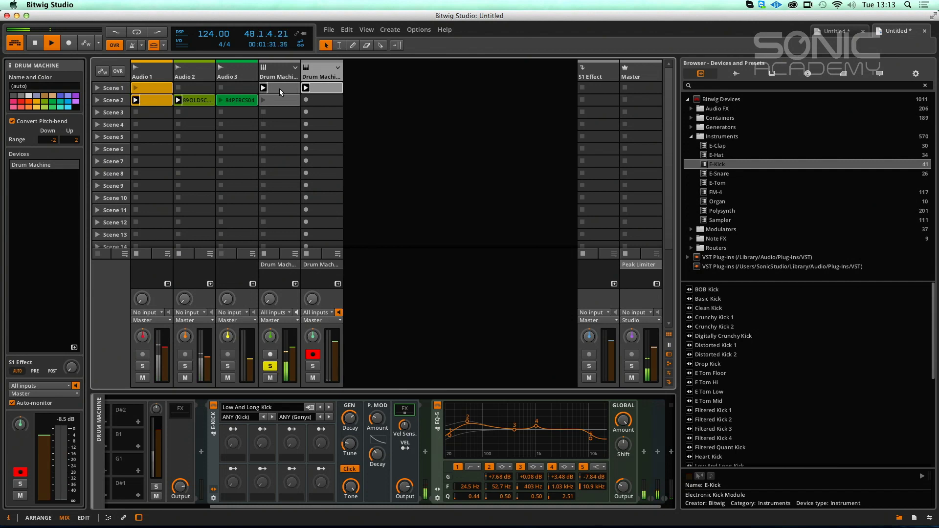
double_click(279, 89)
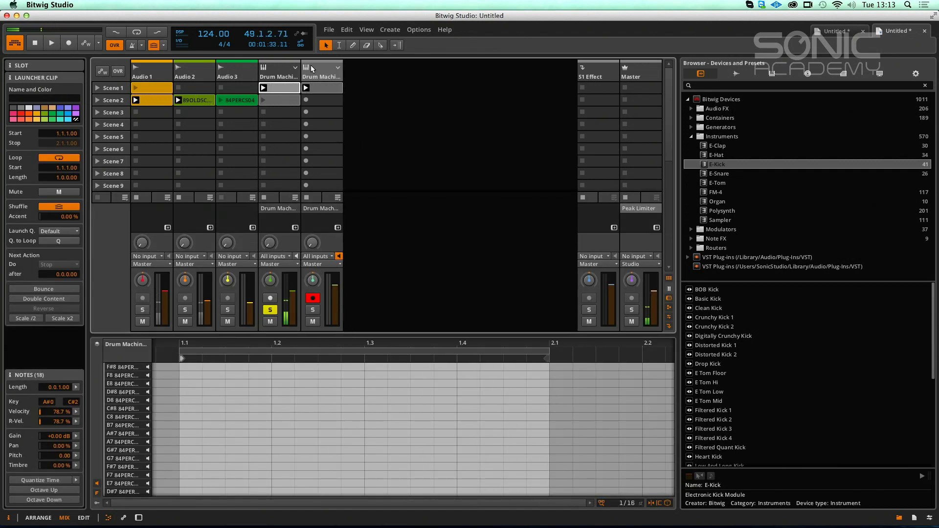
click(272, 77)
click(284, 91)
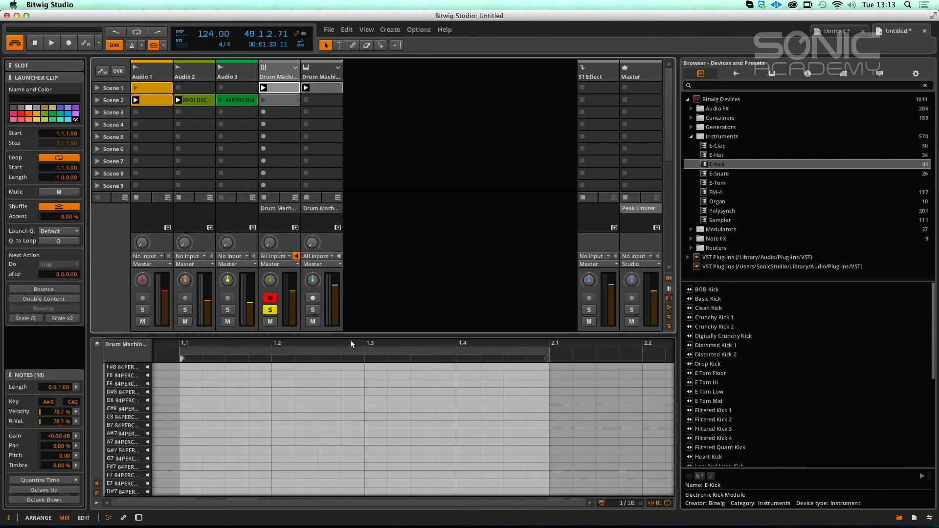
click(111, 455)
scroll(111, 455, down, 10)
scroll(120, 454, down, 5)
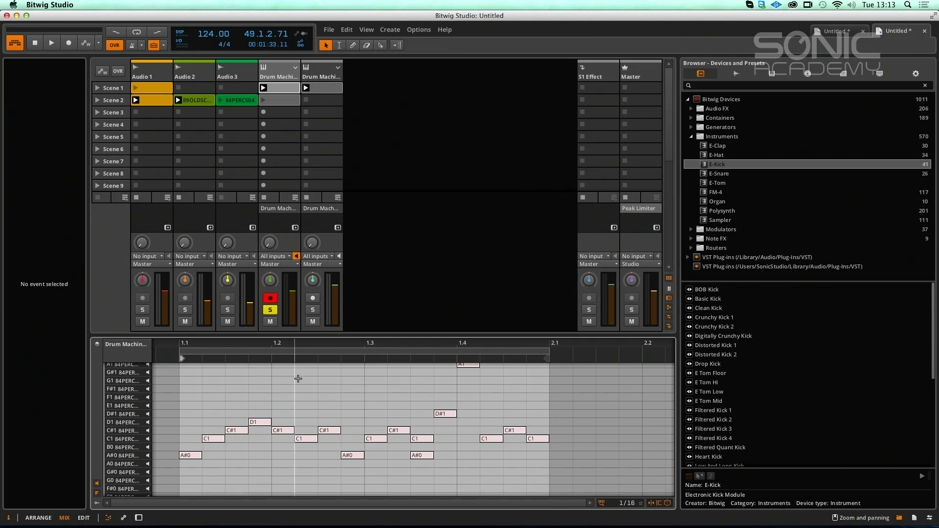
Step: Show the percussion Drum Machine's devices, restart playback, and examine the C1 pad's slice close up in its Sampler
click(286, 93)
key(d)
key(space)
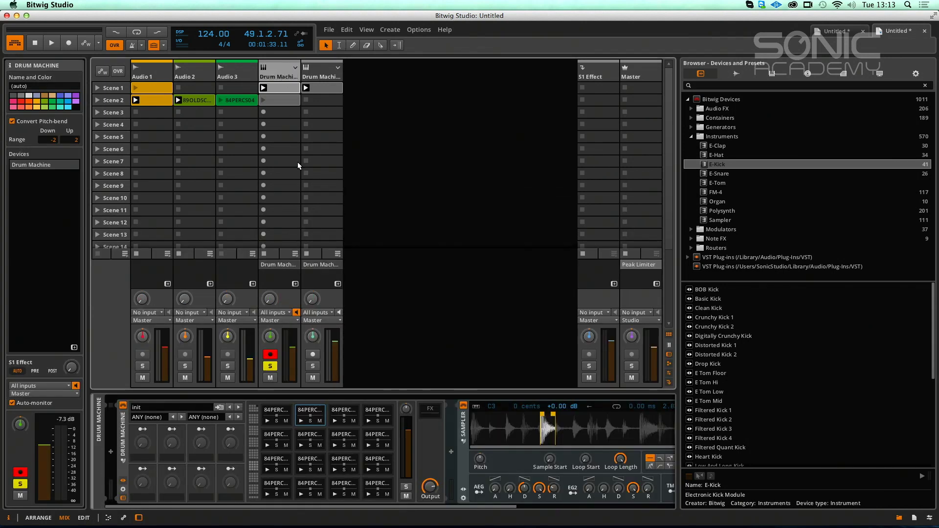
click(275, 488)
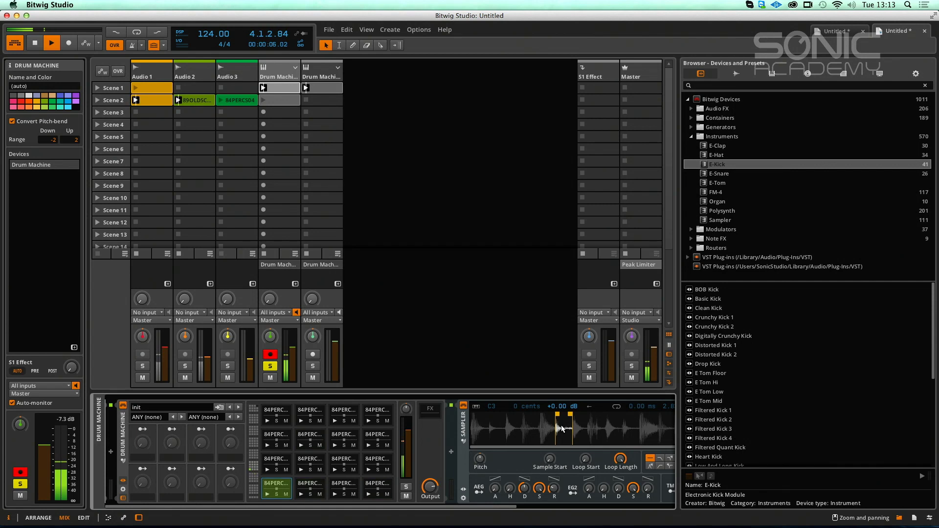
drag(532, 447, 533, 472)
mouse_move(582, 447)
mouse_down()
mouse_move(642, 449)
mouse_move(576, 449)
mouse_up()
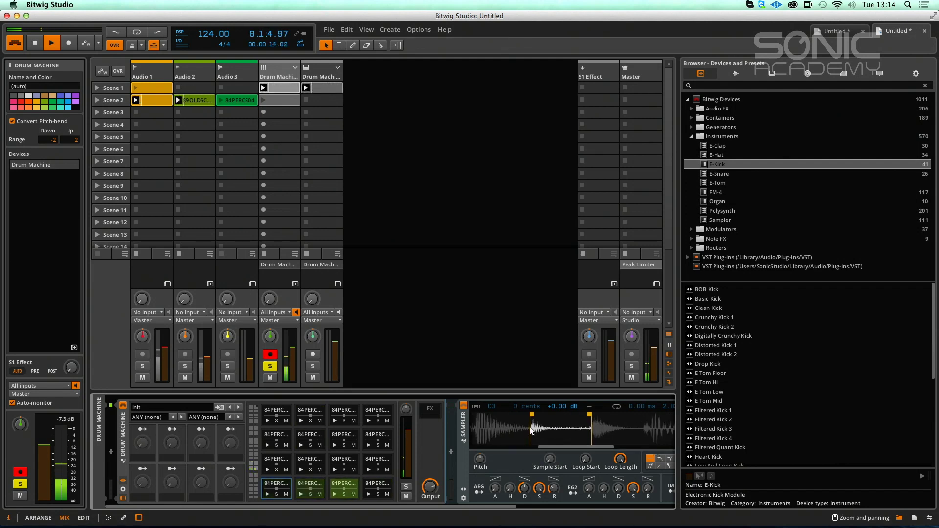
Step: Examine the slices on several other percussion pads, with a close look at where the third top-row pad's slice starts
click(307, 485)
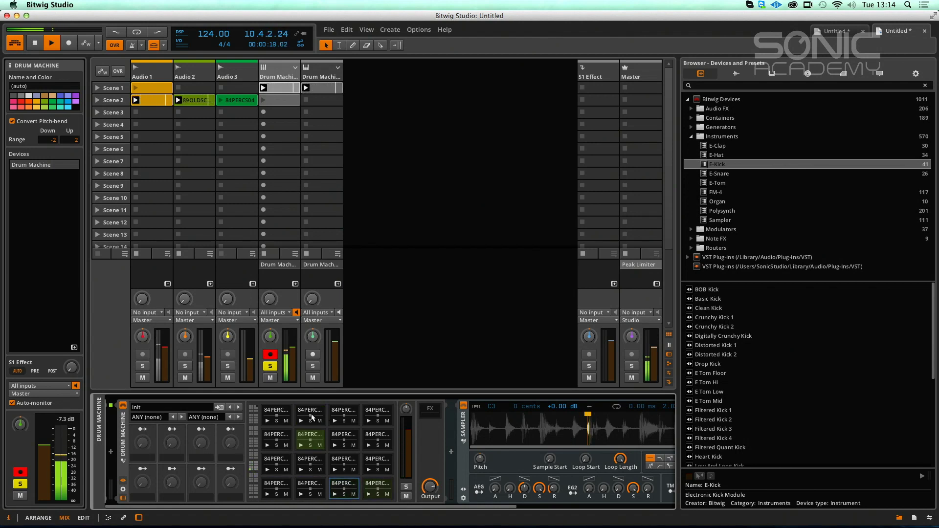
click(304, 441)
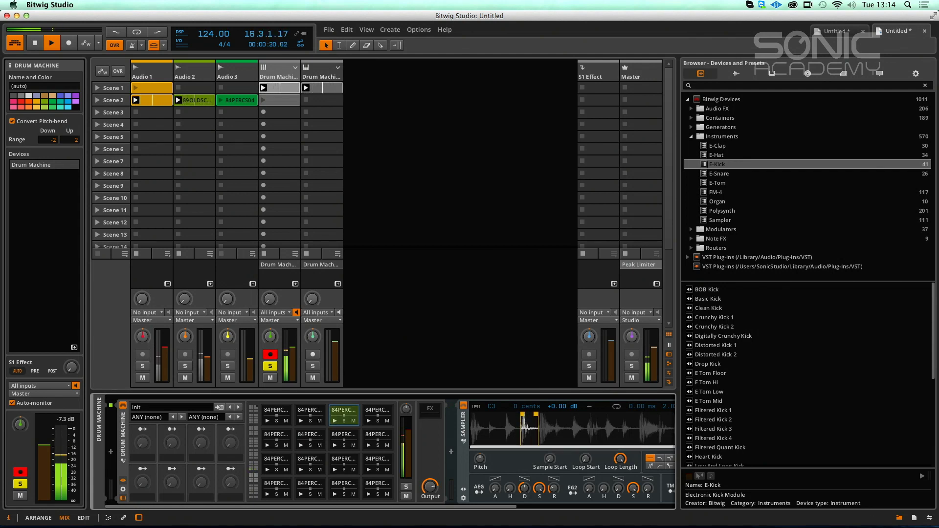
scroll(538, 428, up, 3)
scroll(568, 428, up, 3)
scroll(567, 428, up, 2)
scroll(530, 422, left, 2)
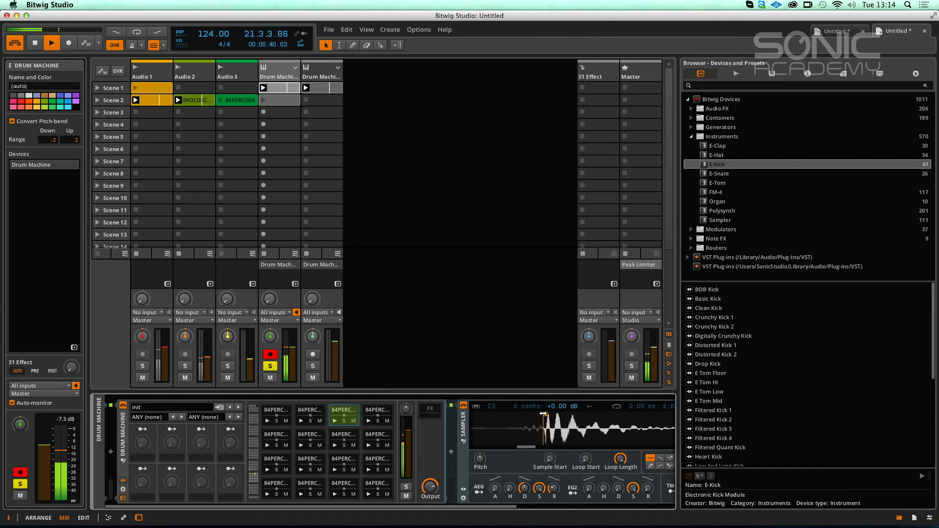
Step: Unsolo the sliced-percussion Drum Machine, and disarm both Drum Machine tracks while playing all the layers together
click(272, 367)
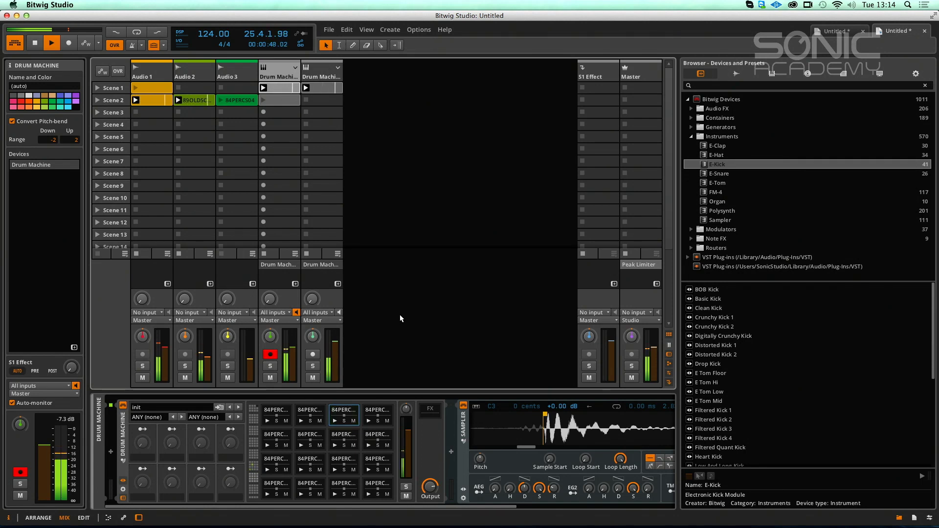
key(space)
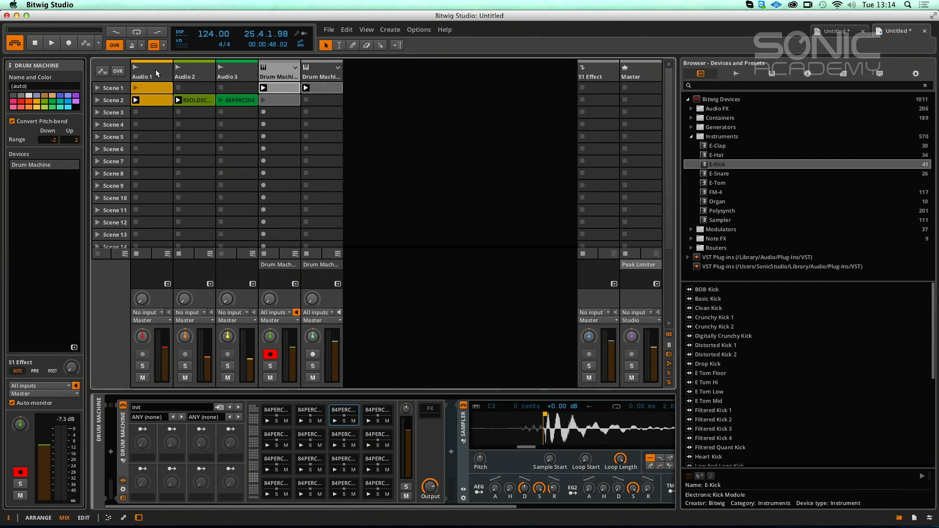
click(305, 77)
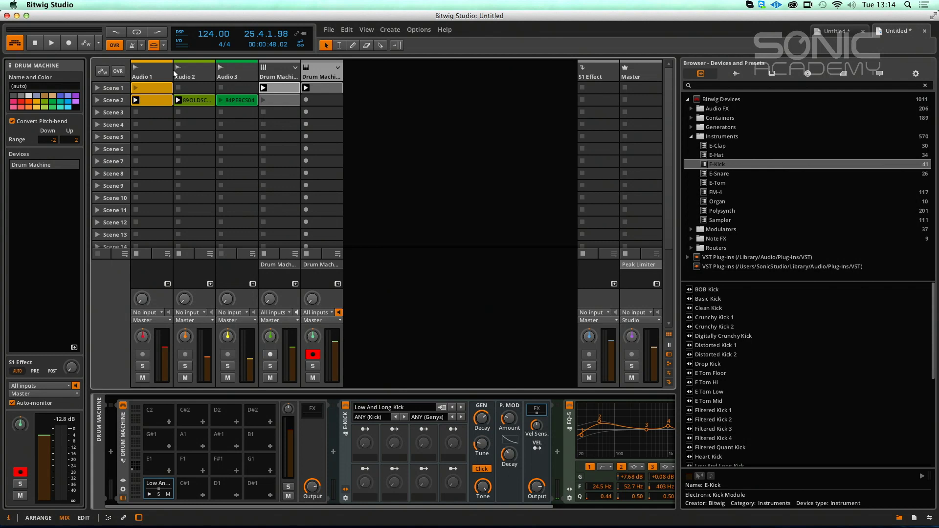
click(161, 75)
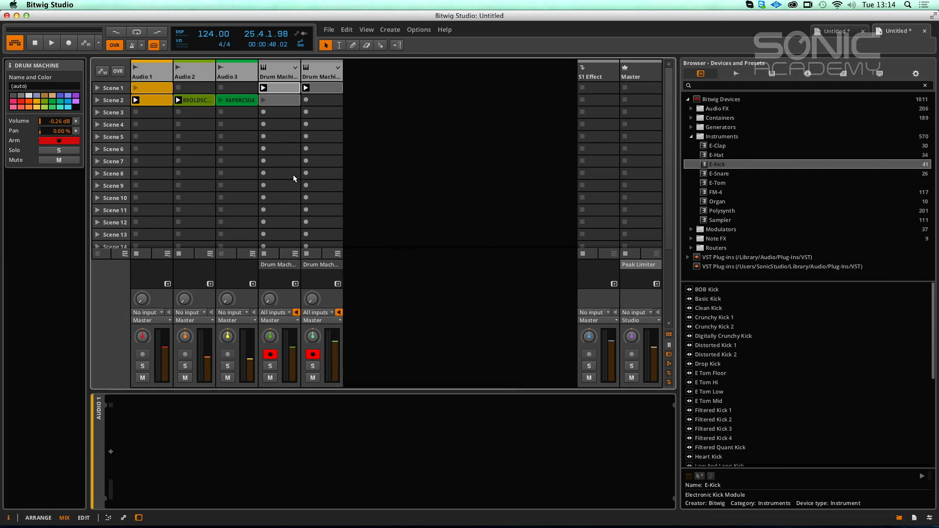
key(space)
click(270, 354)
click(313, 354)
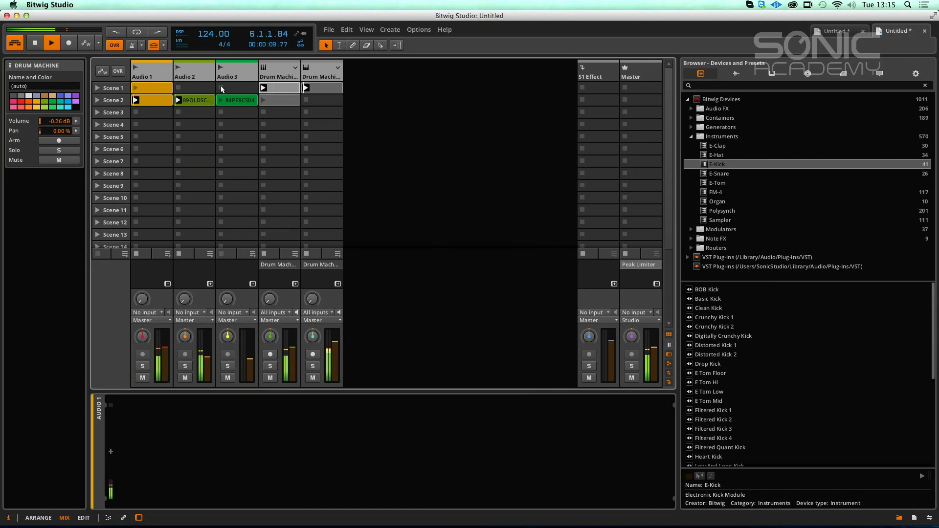
Step: Delete the Audio 3 track and add a Polysynth instrument on a new track after the Drum Machines
click(234, 72)
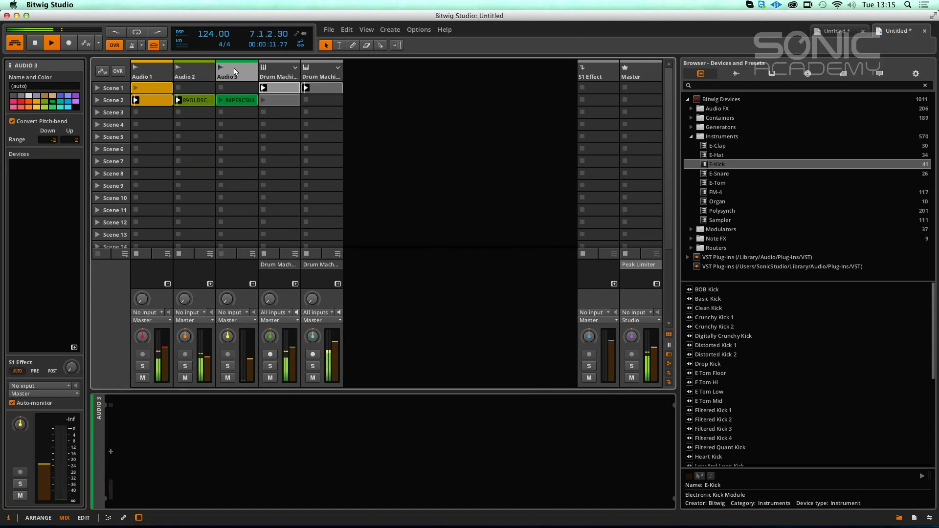
key(Delete)
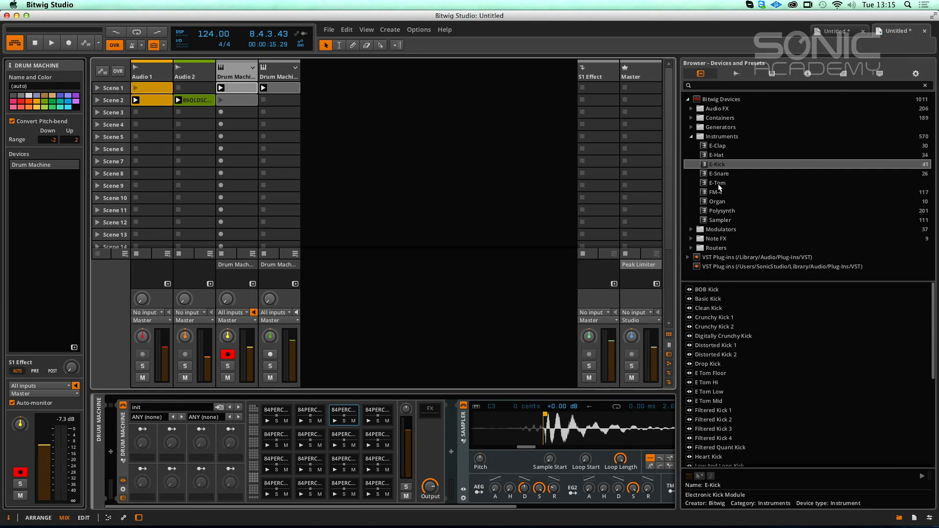
drag(725, 214, 399, 123)
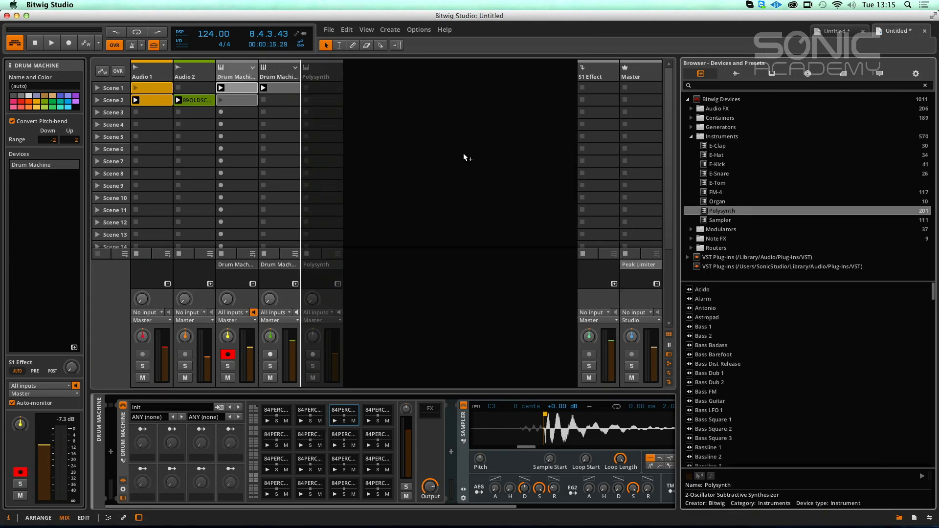
Step: Abandon the Polysynth track and load the Reverb audio effect onto the S1 effect track
drag(466, 157, 712, 211)
click(692, 138)
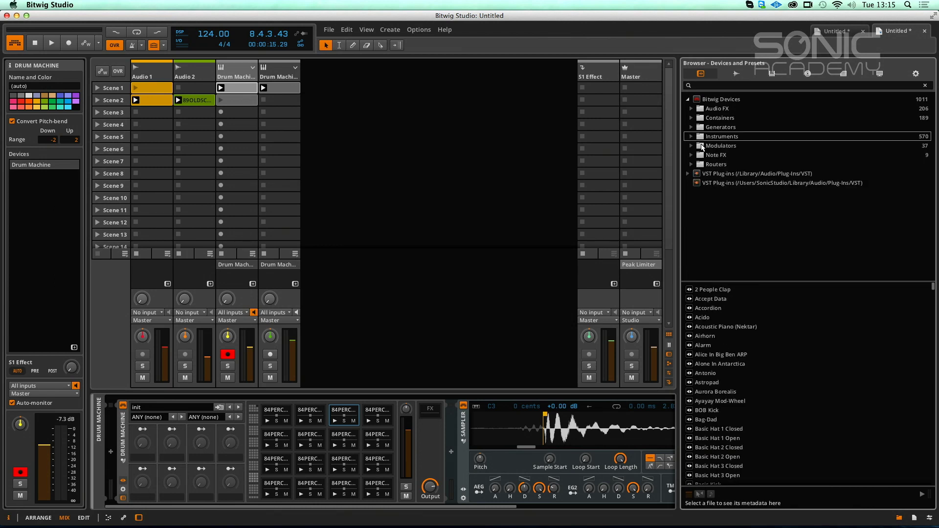
click(691, 109)
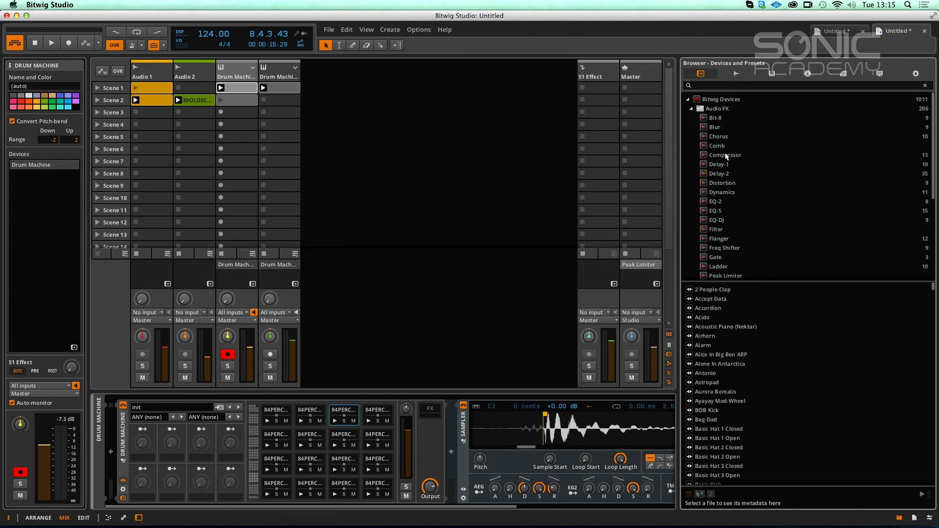
scroll(923, 215, down, 4)
drag(692, 227, 599, 85)
Step: Play the loop, raise Audio 2's reverb send to about -1.2 dB, and solo the reverb return to hear its effect
key(space)
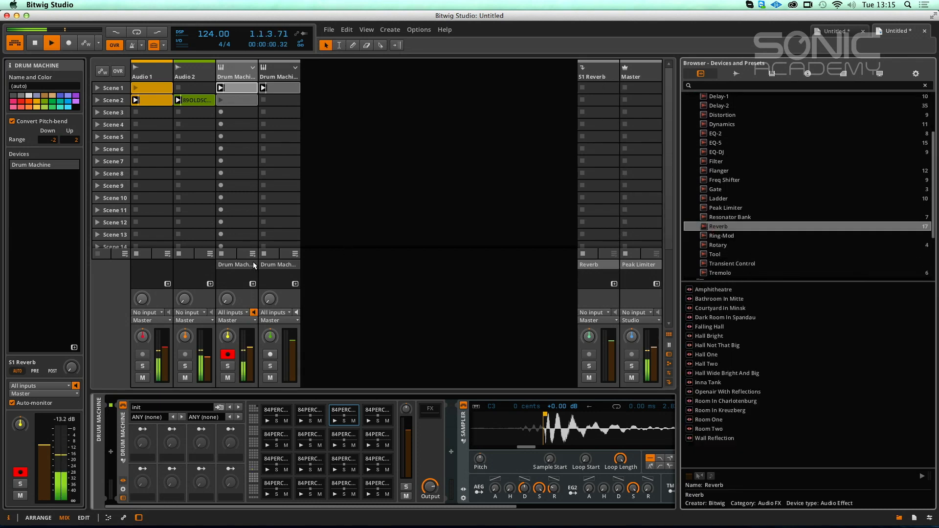
drag(185, 298, 184, 274)
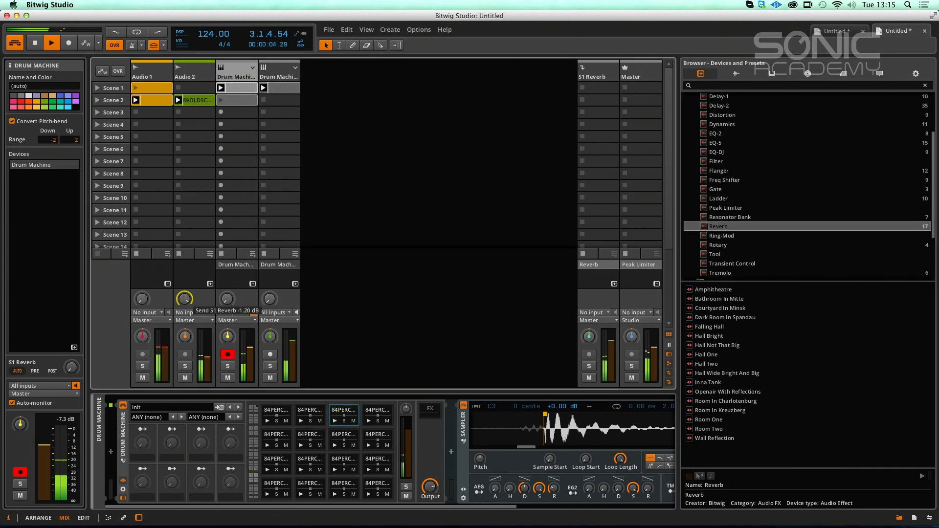
click(590, 368)
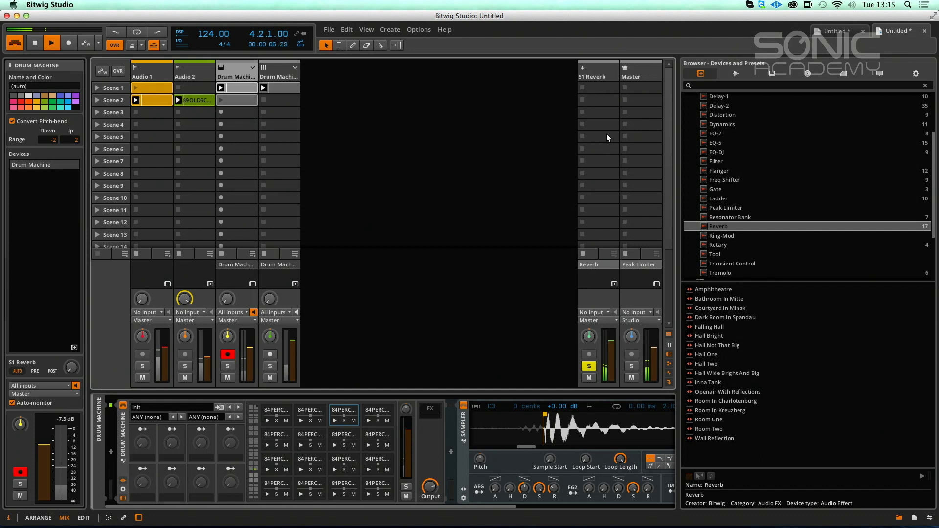
Step: In the S1 track's Reverb, adjust the room size, set Buildup to 0 % and set the reverb time to 933 ms
click(601, 70)
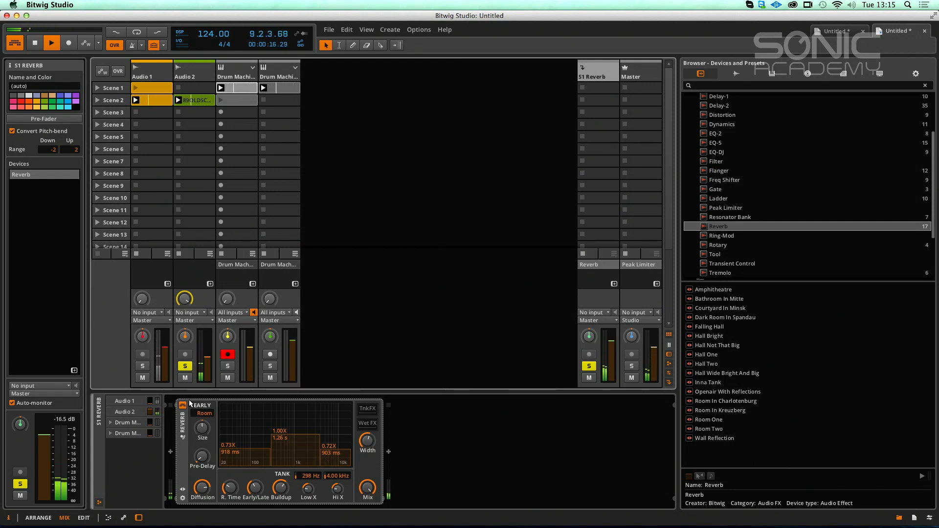
drag(202, 431, 202, 426)
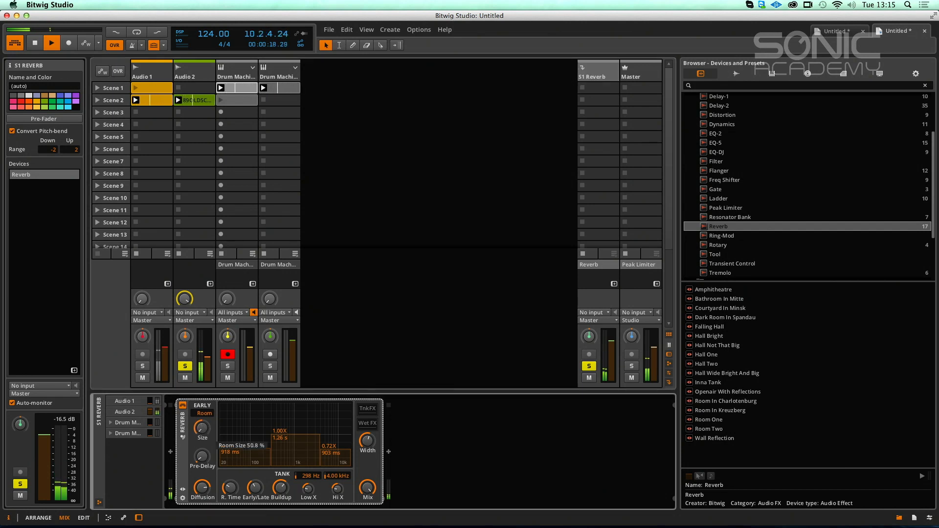
drag(254, 487, 280, 487)
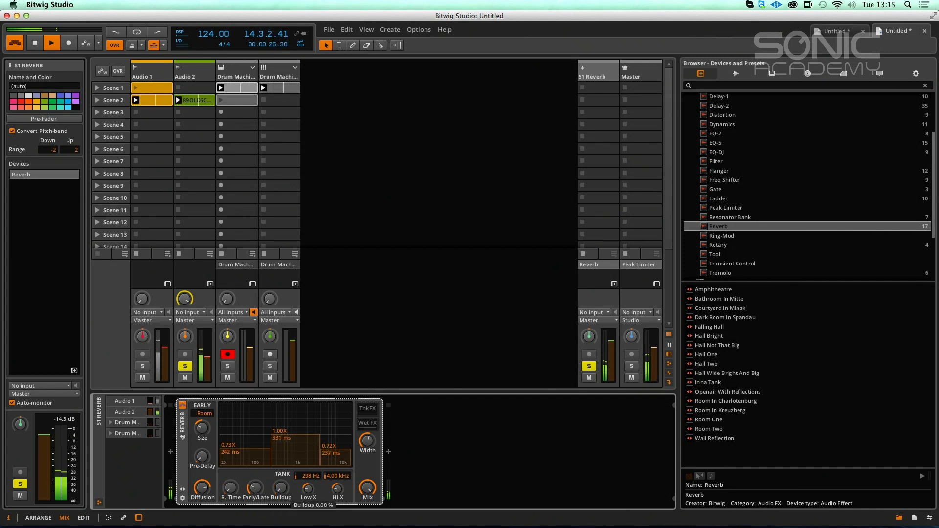
drag(239, 485, 240, 482)
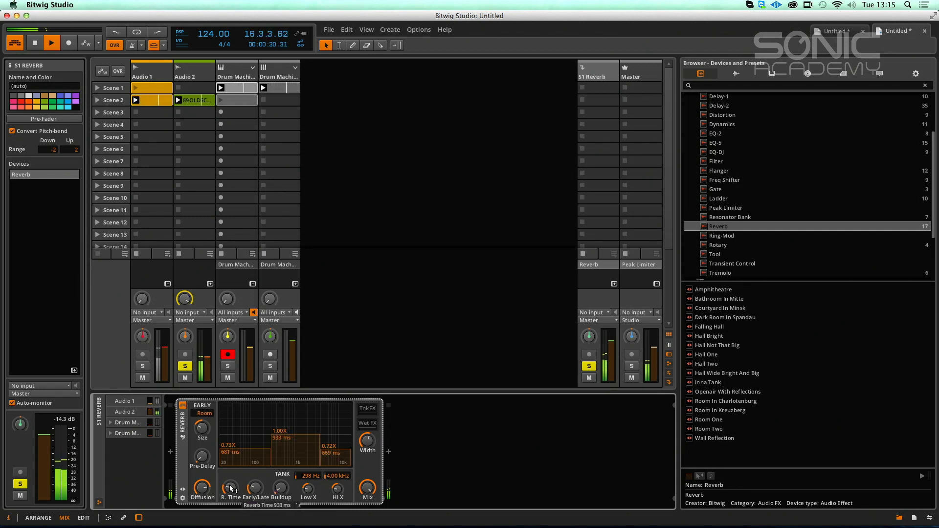
Step: Shape the reverb with a 1.70 s reverb time, 0.57X low and 0.87X high multipliers, and maximum diffusion
drag(202, 428, 202, 434)
drag(253, 489, 231, 488)
drag(305, 492, 327, 484)
drag(202, 495, 202, 521)
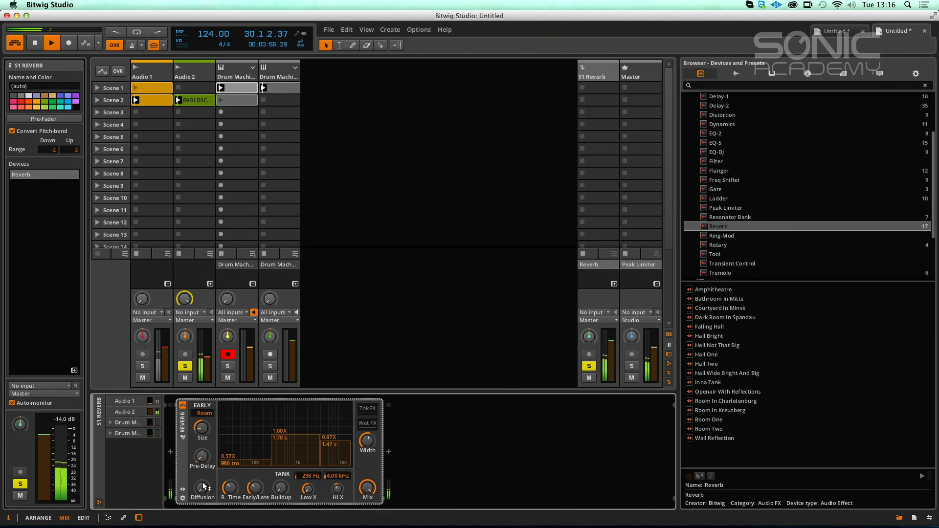
drag(202, 489, 203, 463)
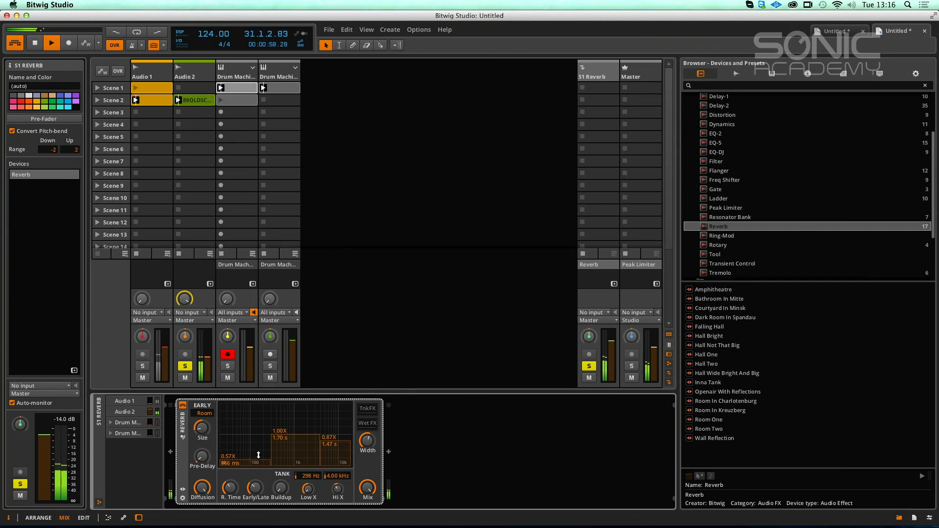
Step: Unsolo the reverb return and Audio 2, replay the full groove, and lengthen the reverb time to 2.34 s
key(space)
key(s)
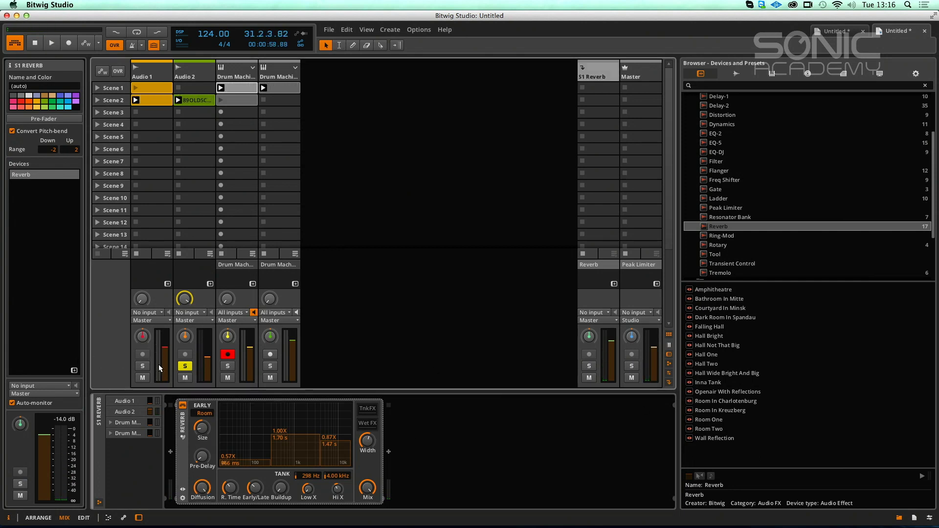
click(184, 367)
key(space)
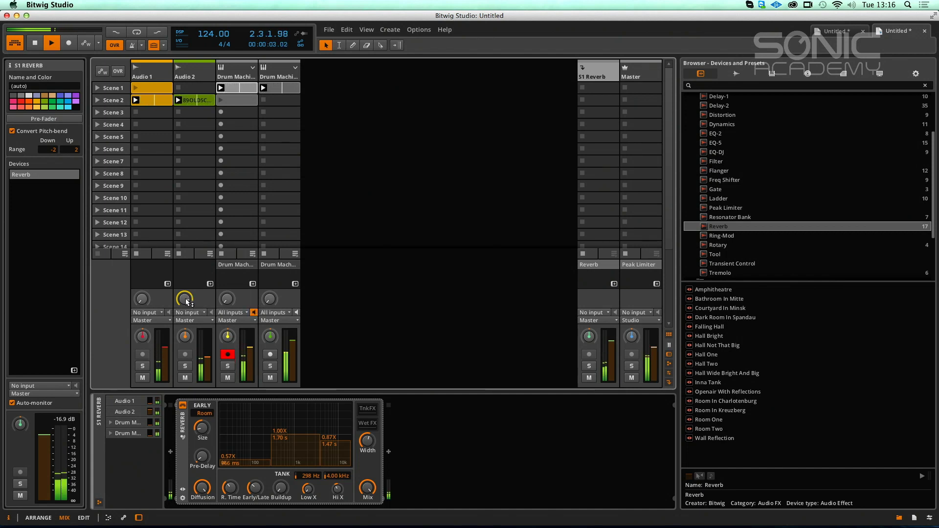
drag(230, 488, 236, 488)
Step: With Audio 2 soloed, raise the room size and set the reverb time to 2.00 s, then unsolo it to check the full groove
key(space)
click(185, 367)
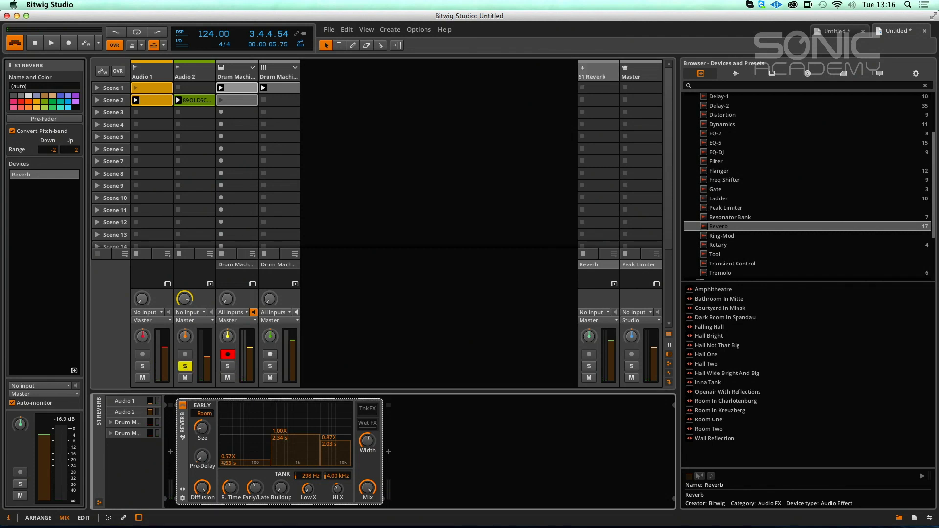
click(212, 412)
key(space)
mouse_move(209, 428)
mouse_down()
mouse_move(208, 403)
mouse_move(203, 420)
mouse_up()
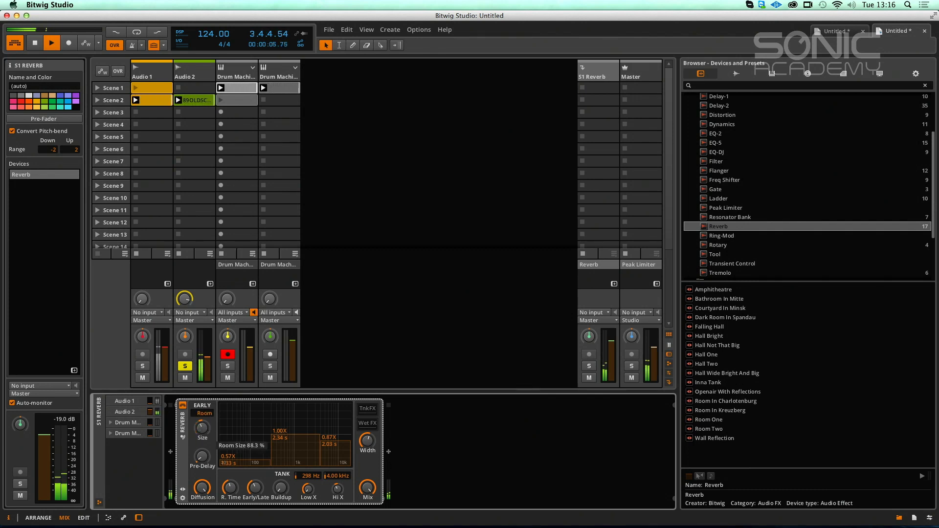
drag(254, 487, 230, 498)
click(186, 365)
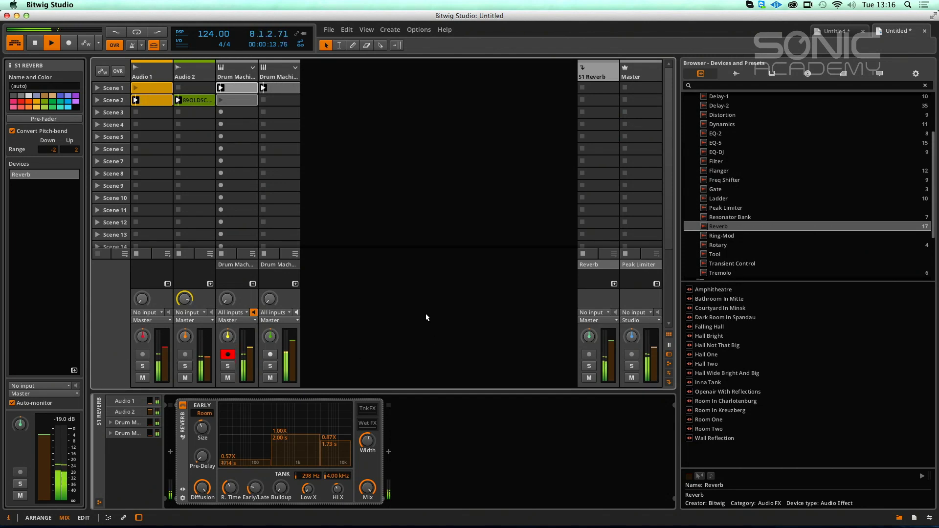
key(space)
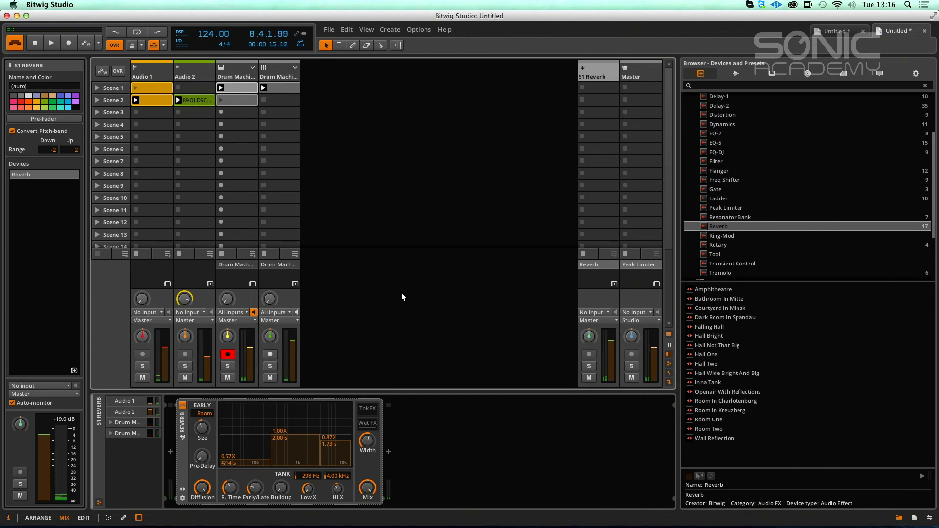